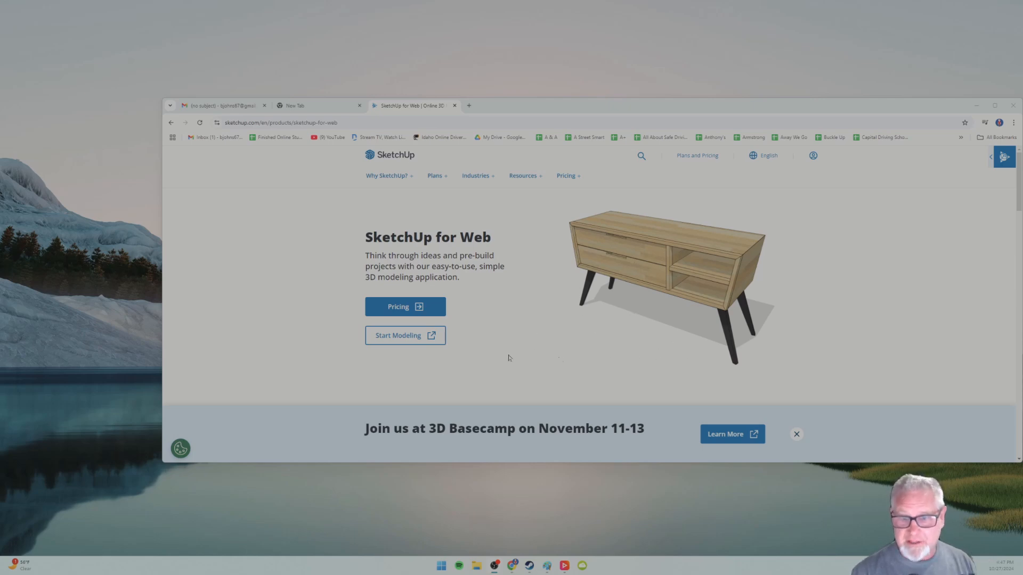
- Launch SketchUp for Web from its product page and maximize the browser window to reach its Home page
left_click(405, 337)
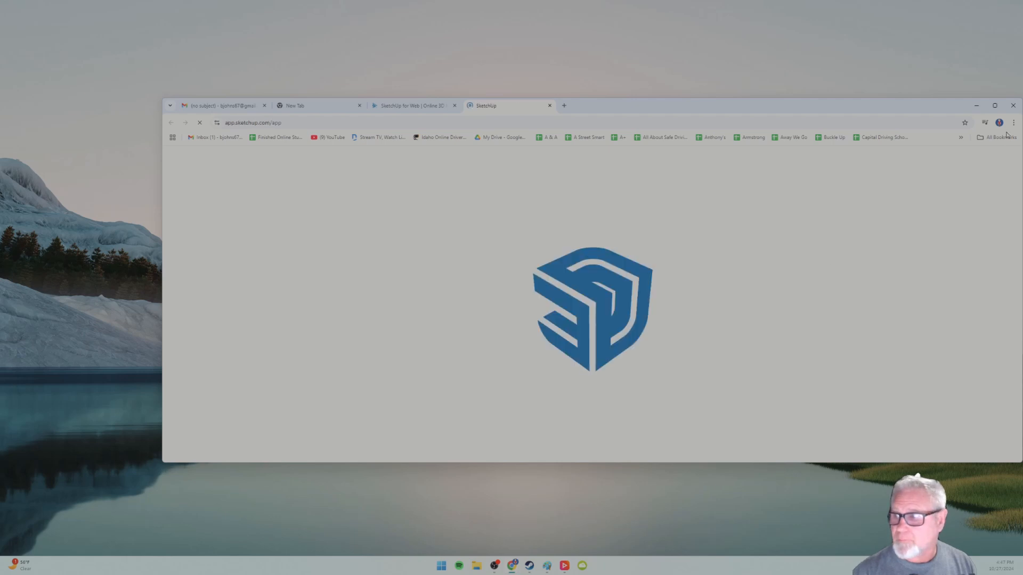
left_click(996, 105)
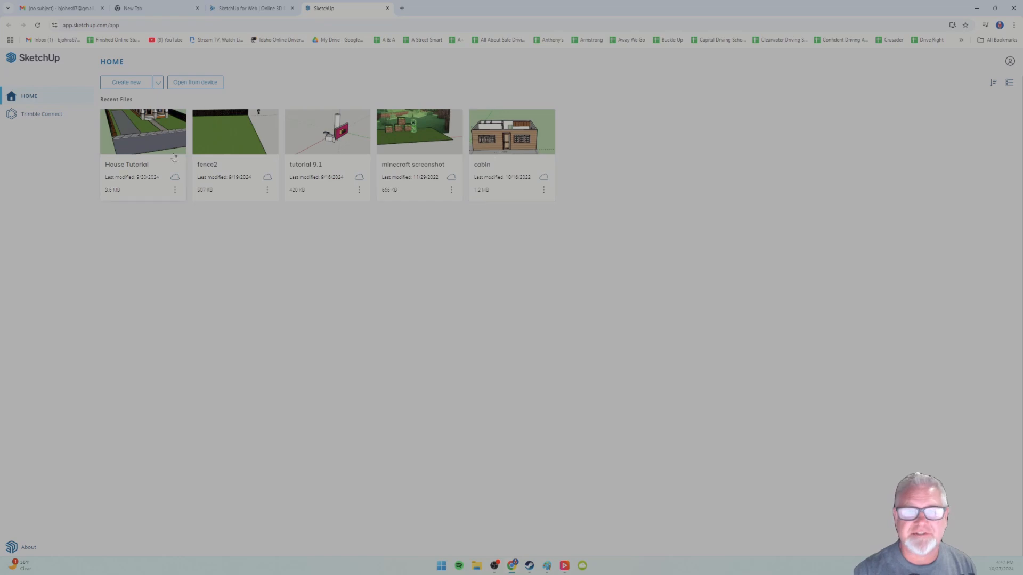
- Create a new Untitled model and orbit the view to lower the horizon and tilt the axes
left_click(124, 87)
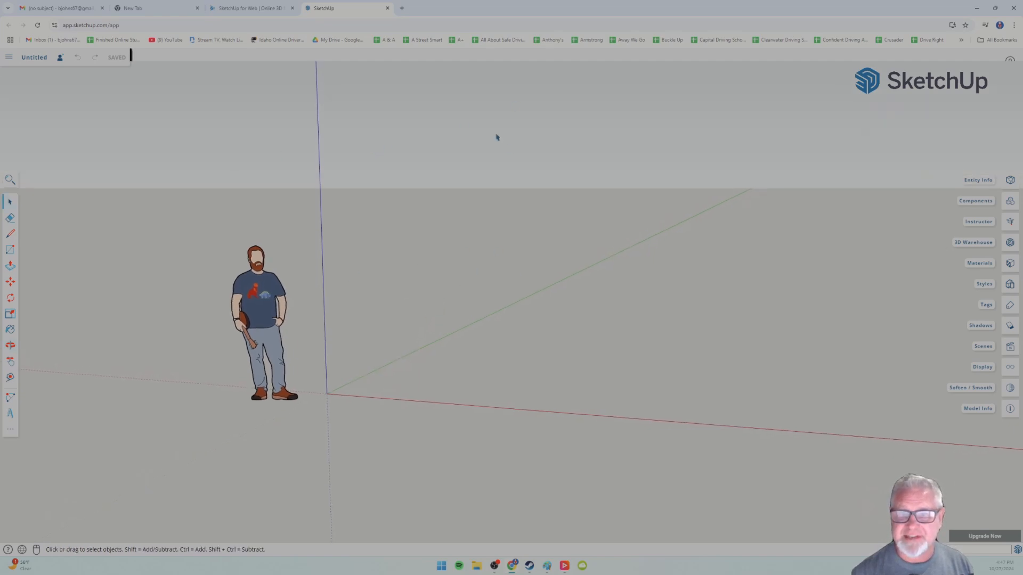
middle_click_drag(502, 281, 488, 287)
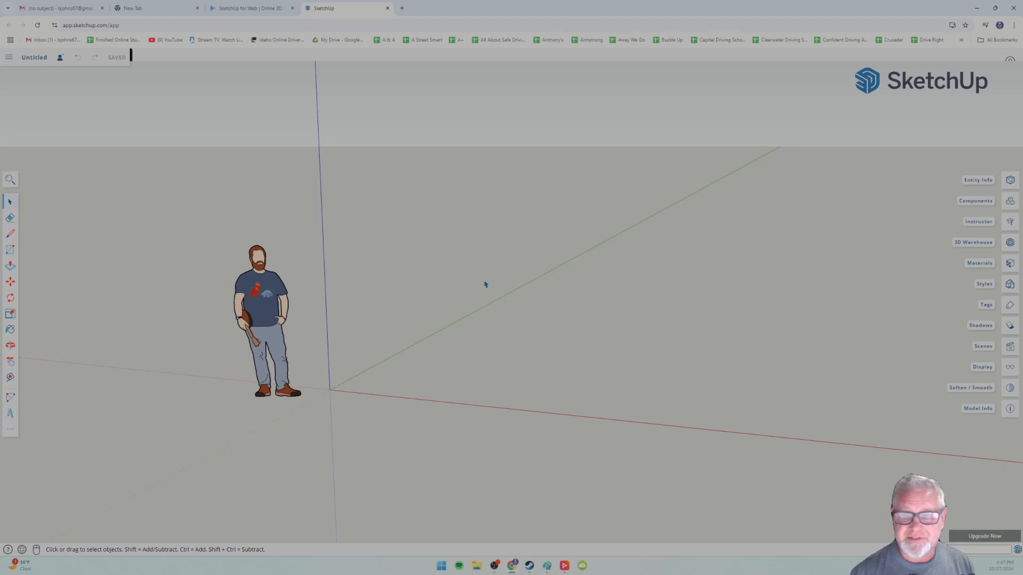
middle_click_drag(476, 283, 405, 325)
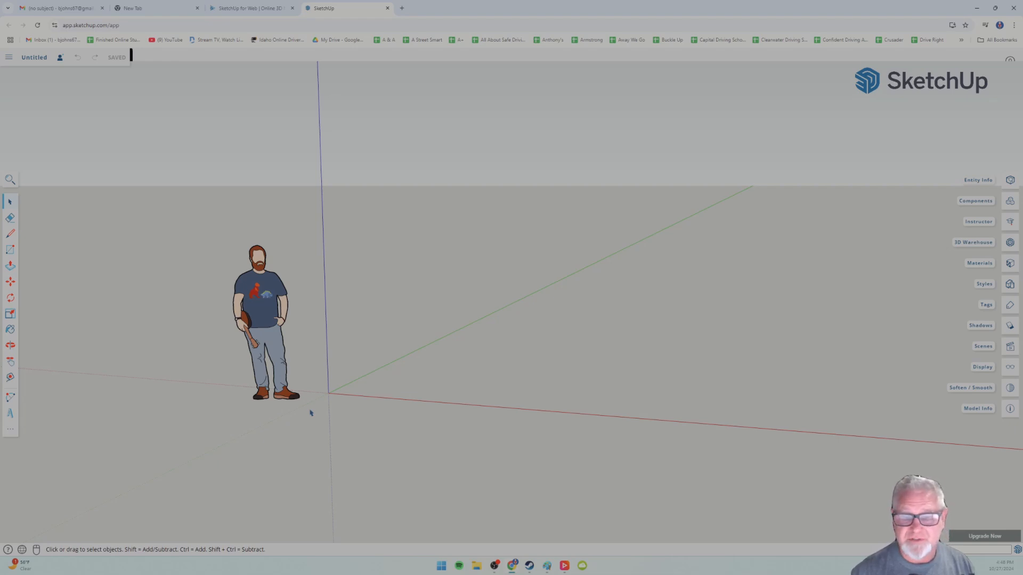
middle_click_drag(374, 402, 320, 385)
scroll(321, 386, "up", 2)
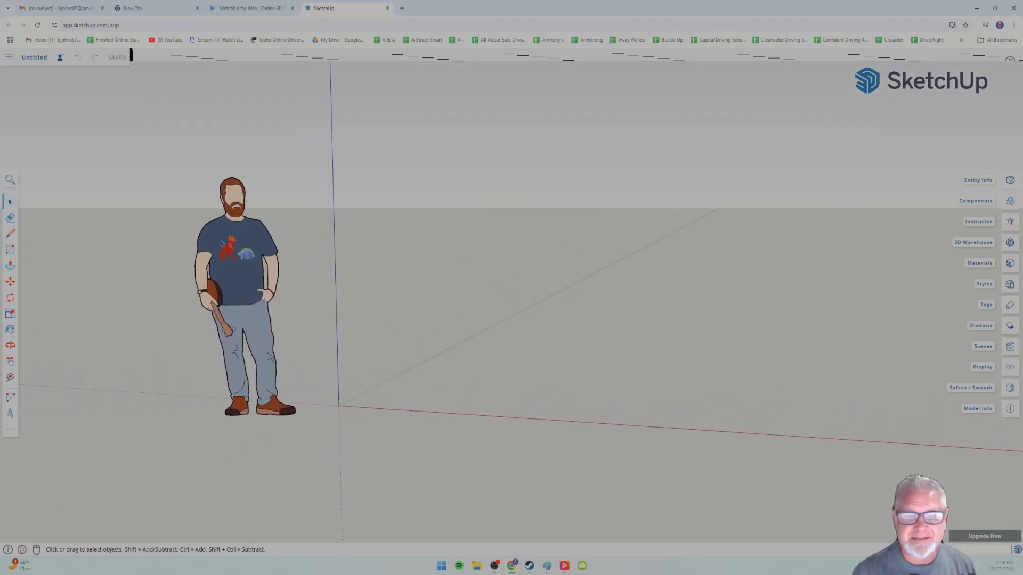
left_click(249, 271)
scroll(297, 306, "down", 3)
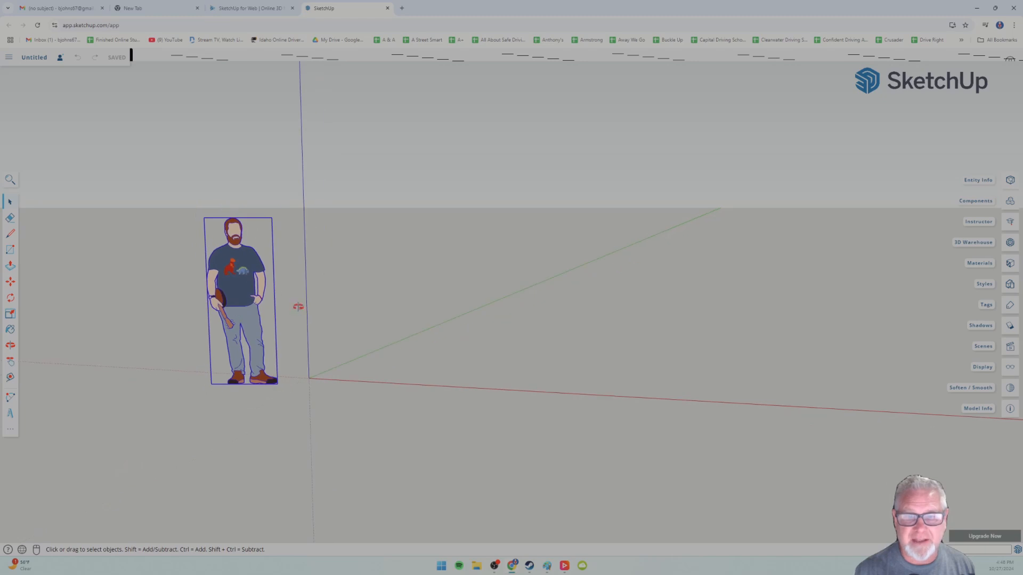
middle_click_drag(297, 307, 338, 333)
scroll(339, 334, "down", 4)
middle_click_drag(344, 370, 315, 369)
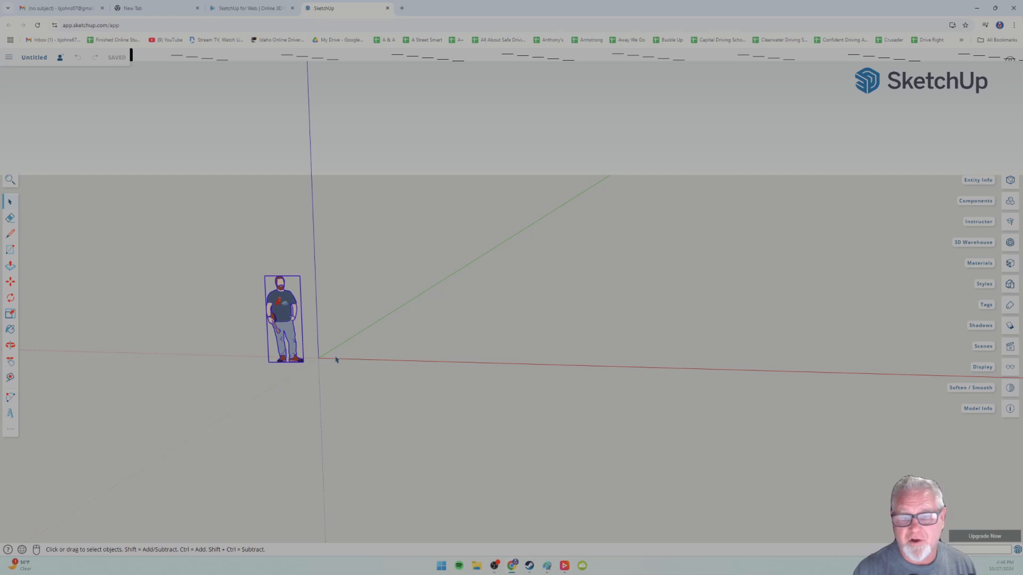
scroll(336, 361, "up", 1)
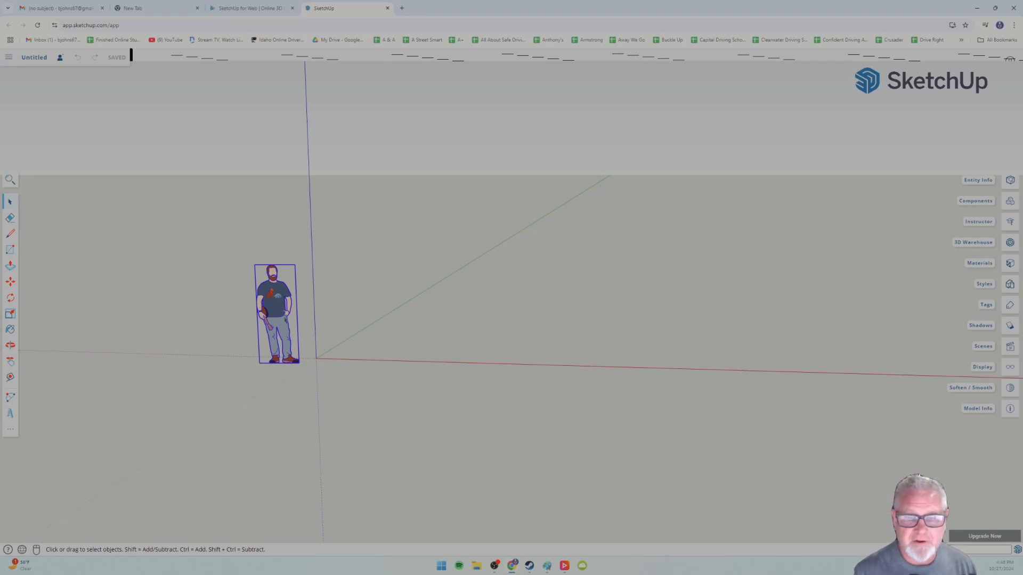
scroll(285, 320, "up", 3)
scroll(285, 320, "down", 2)
mouse_move(386, 363)
middle_mouse_down()
mouse_move(332, 347)
mouse_move(382, 363)
middle_mouse_up()
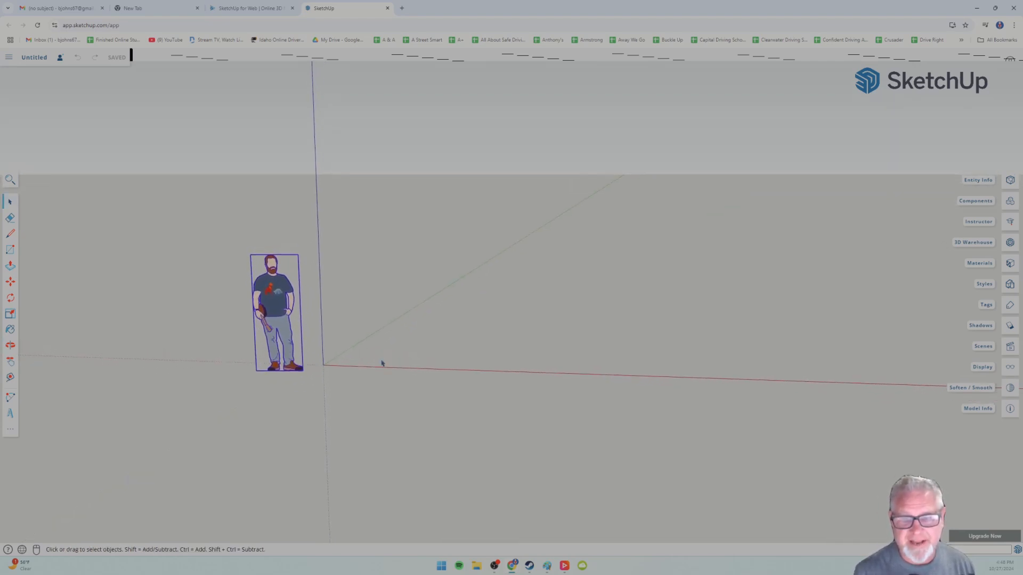
- Draw a ground rectangle from the origin along the red axis and delete the scale figure
left_click(10, 249)
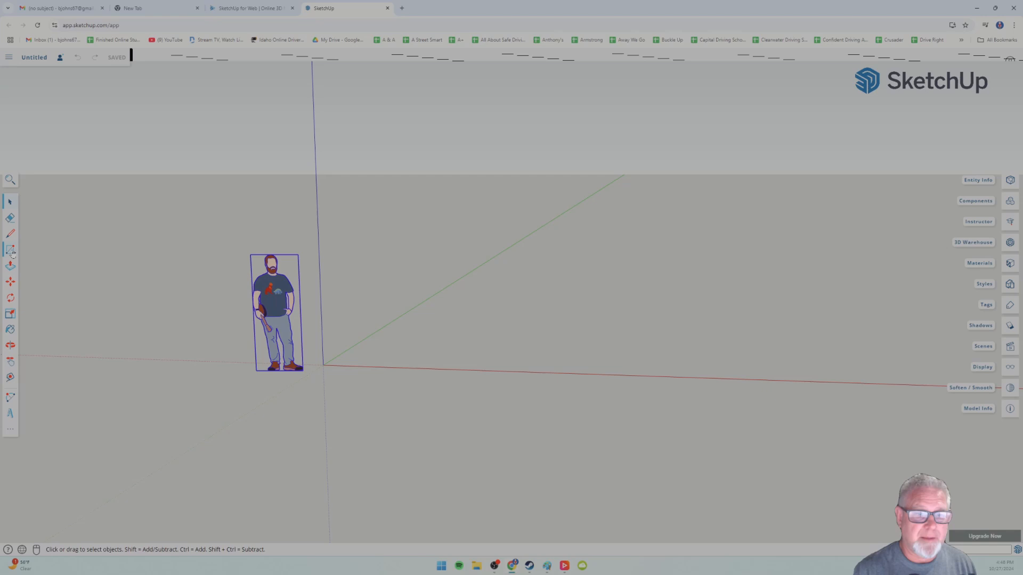
left_click(323, 365)
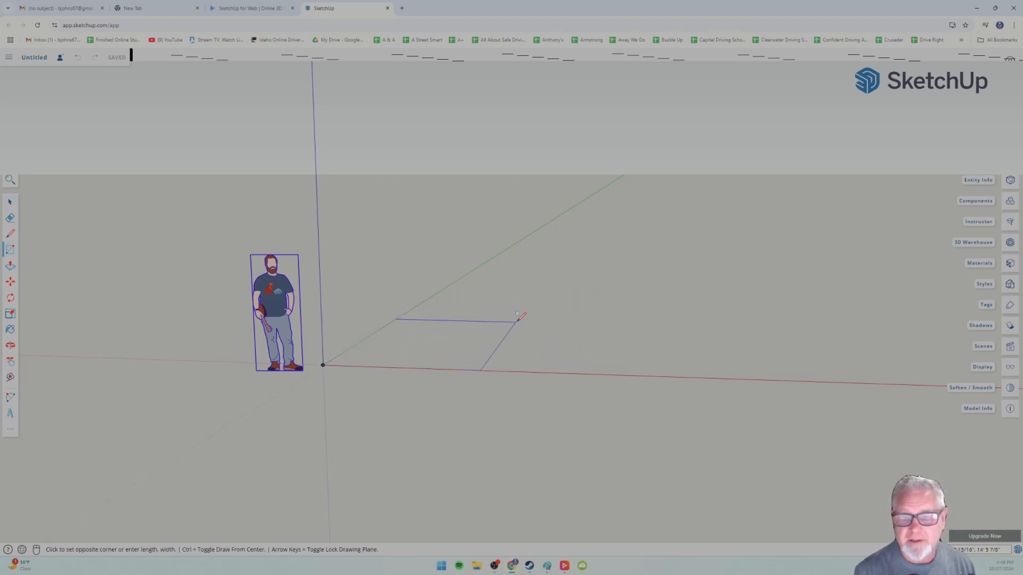
scroll(405, 346, "up", 2)
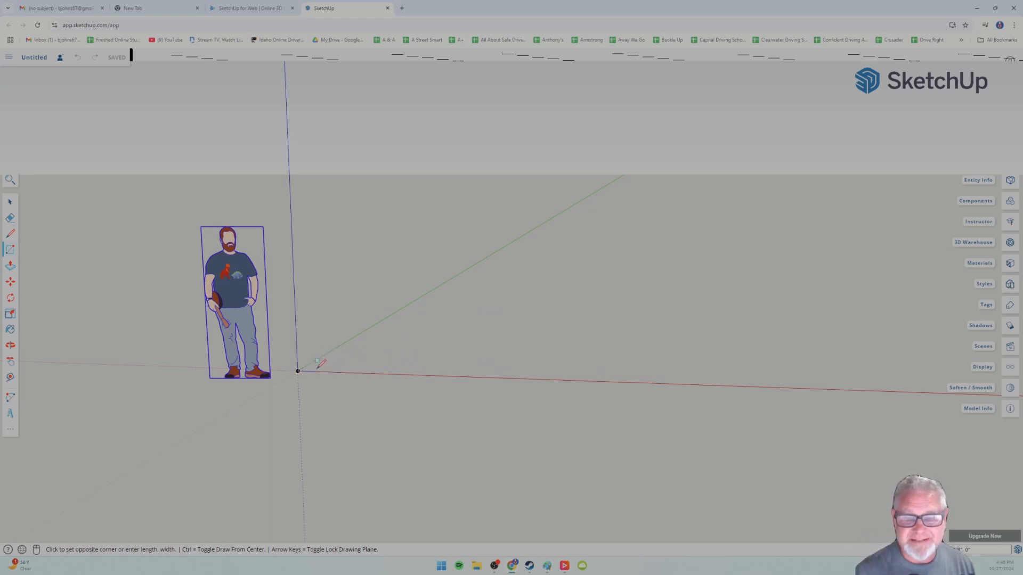
scroll(314, 365, "up", 3)
scroll(270, 366, "up", 3)
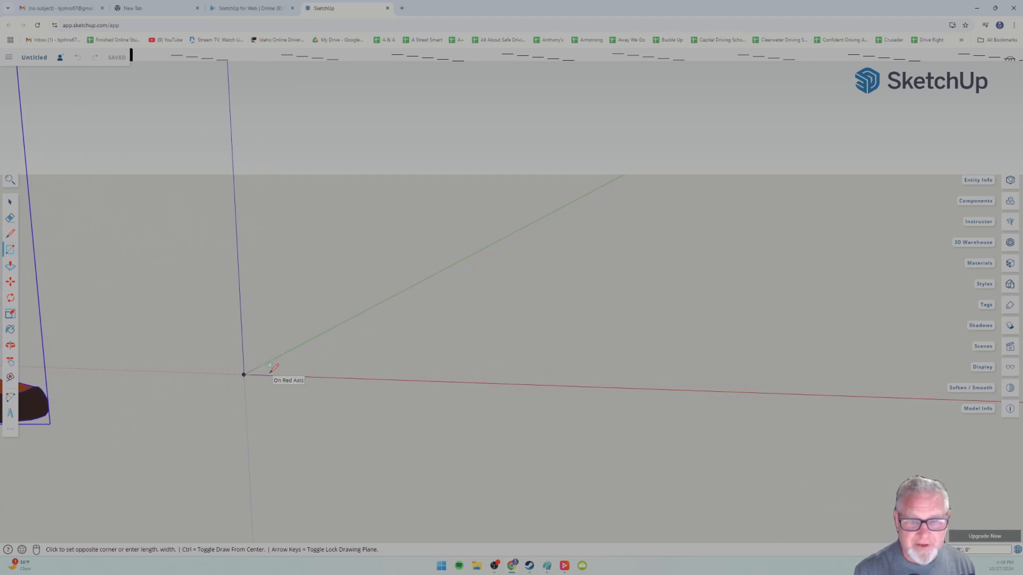
scroll(269, 373, "down", 3)
scroll(263, 384, "down", 2)
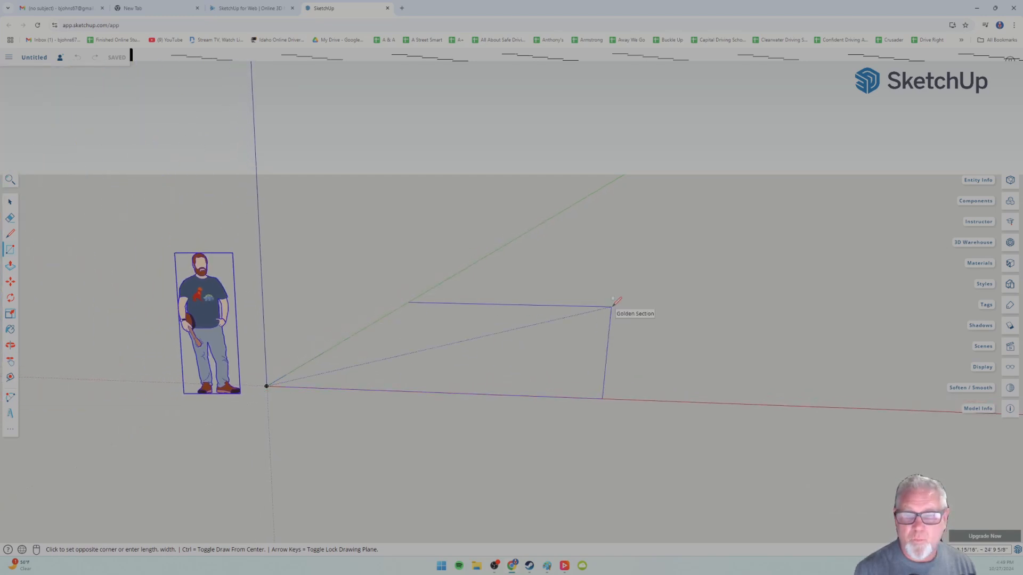
left_click(613, 307)
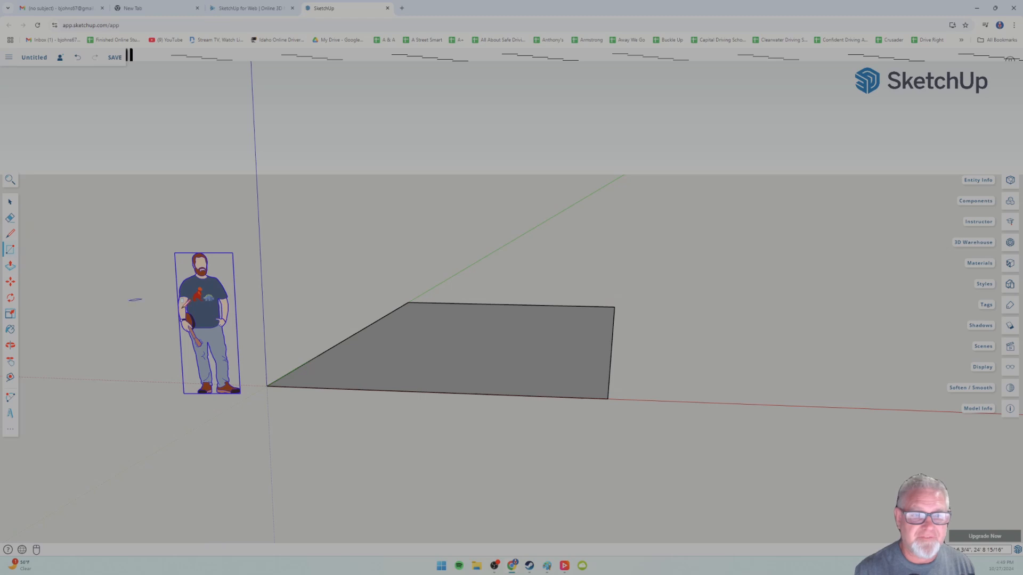
key("space")
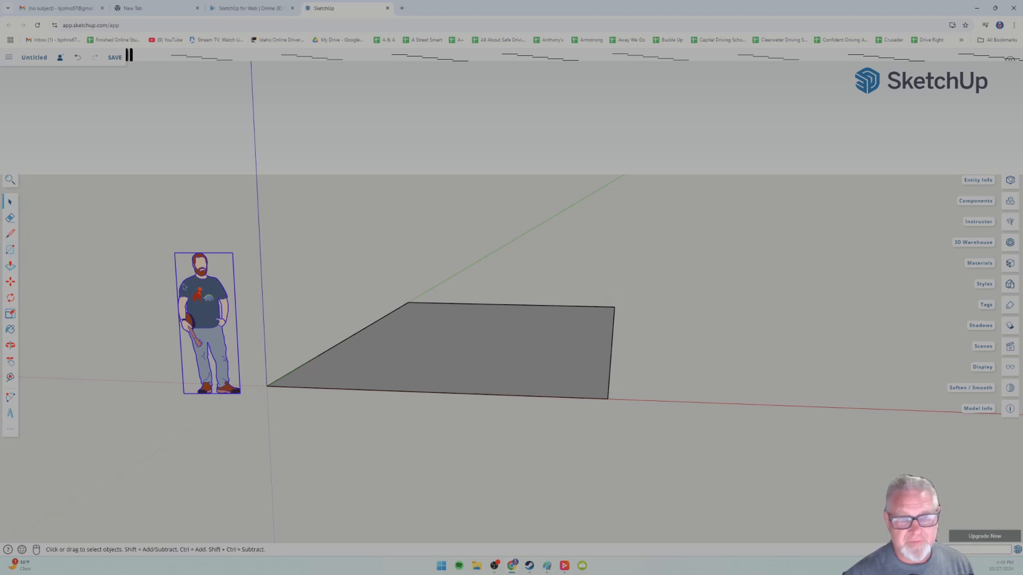
key("Delete")
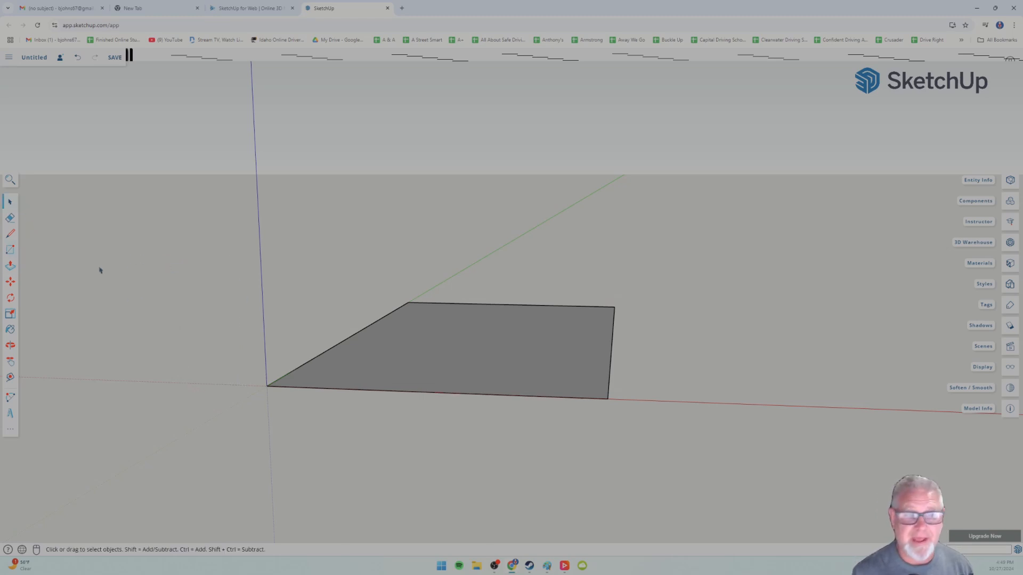
- Push/pull the rectangle up into a box, orbiting to check it from different angles
left_click(10, 265)
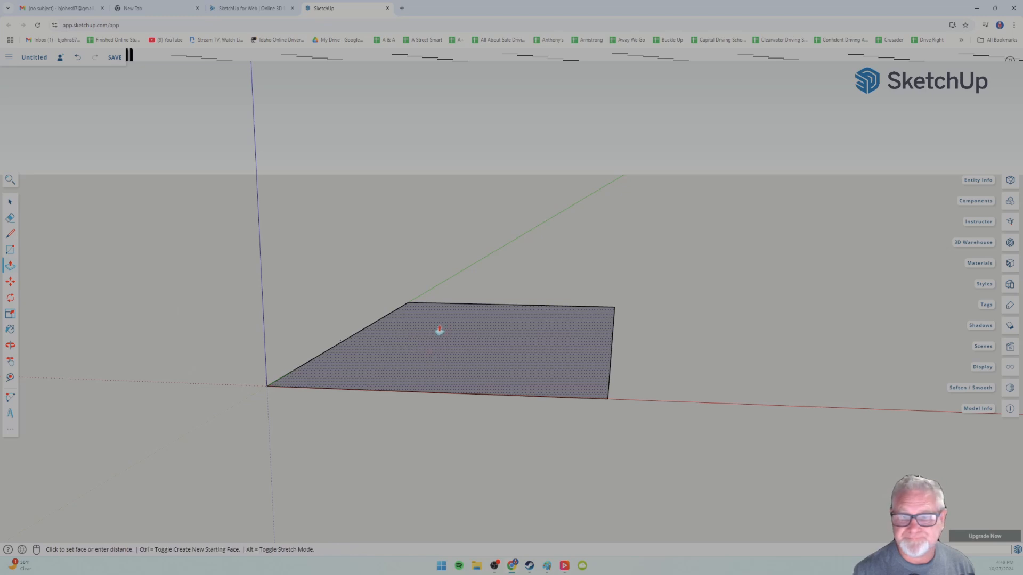
left_click(431, 133)
scroll(514, 322, "down", 5)
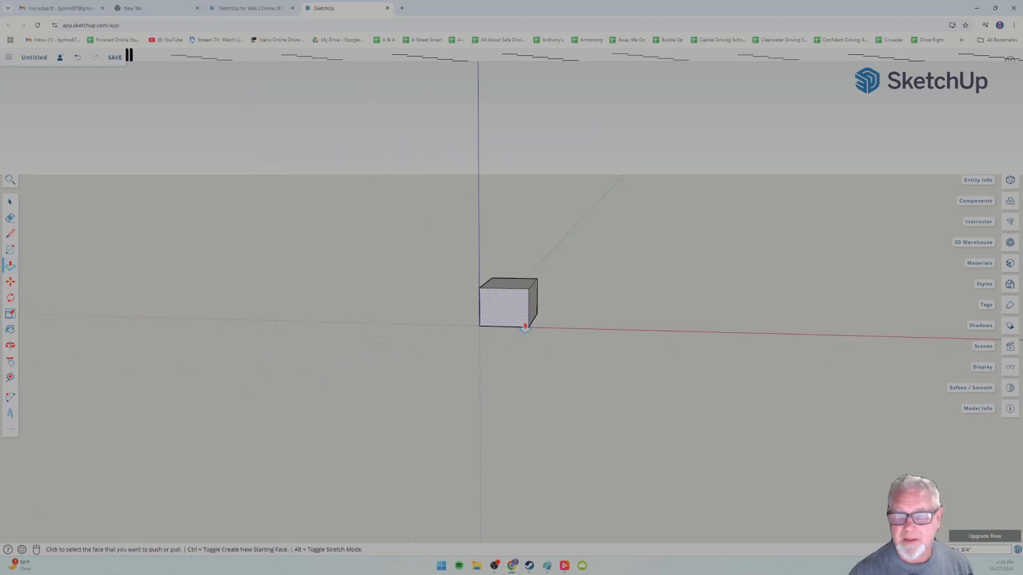
scroll(525, 326, "down", 5)
key("o")
left_click_drag(591, 329, 532, 347)
key("p")
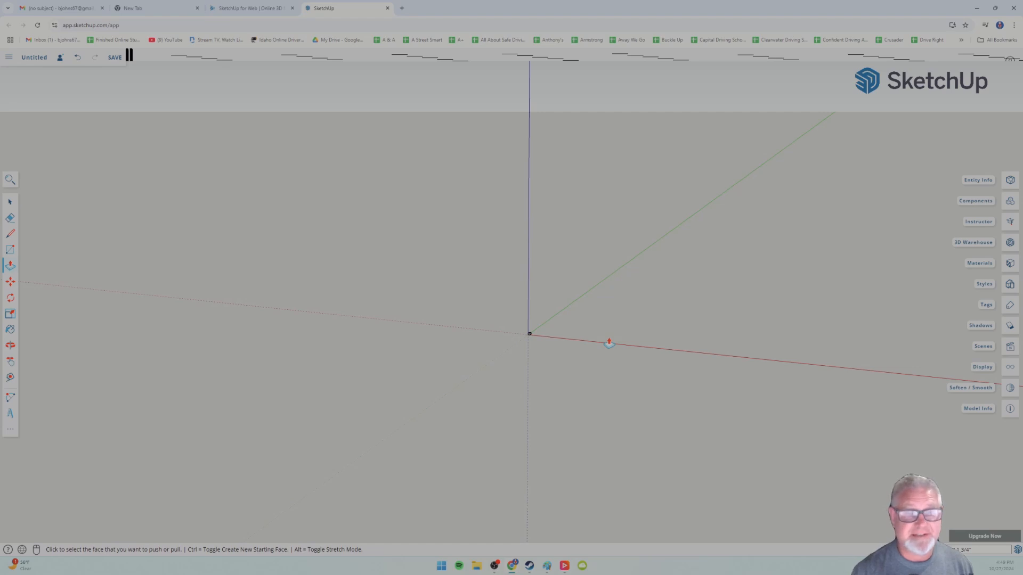
key("o")
left_click_drag(577, 381, 632, 347)
key("p")
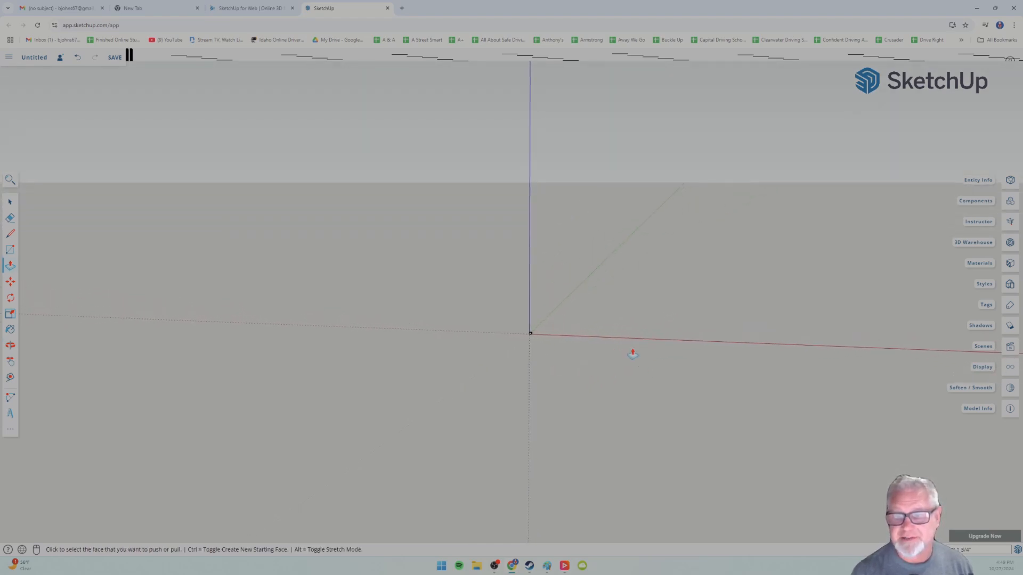
- Zoom, orbit and pan the view around the box and scale figure
scroll(591, 354, "up", 5)
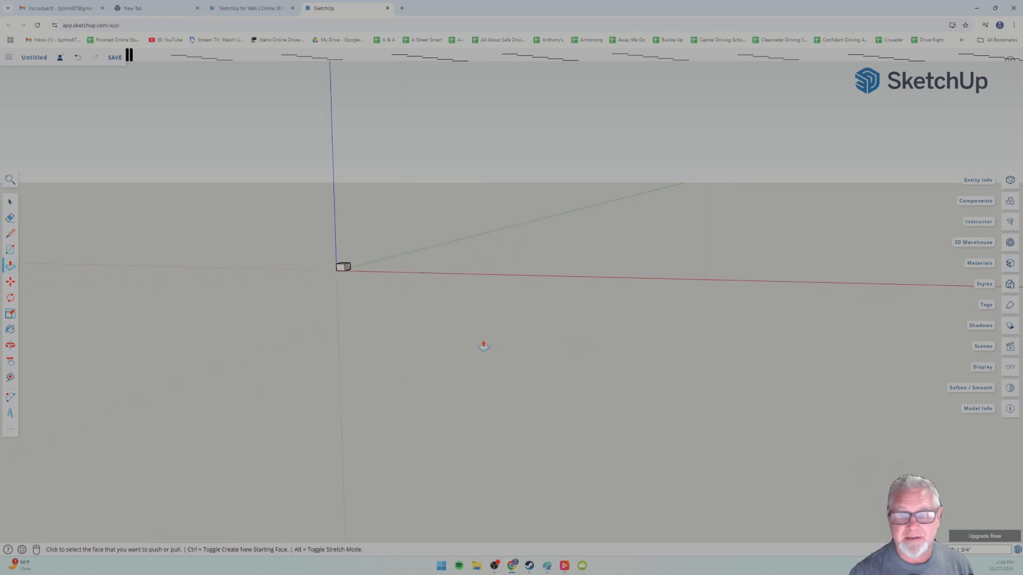
scroll(481, 317, "down", 3)
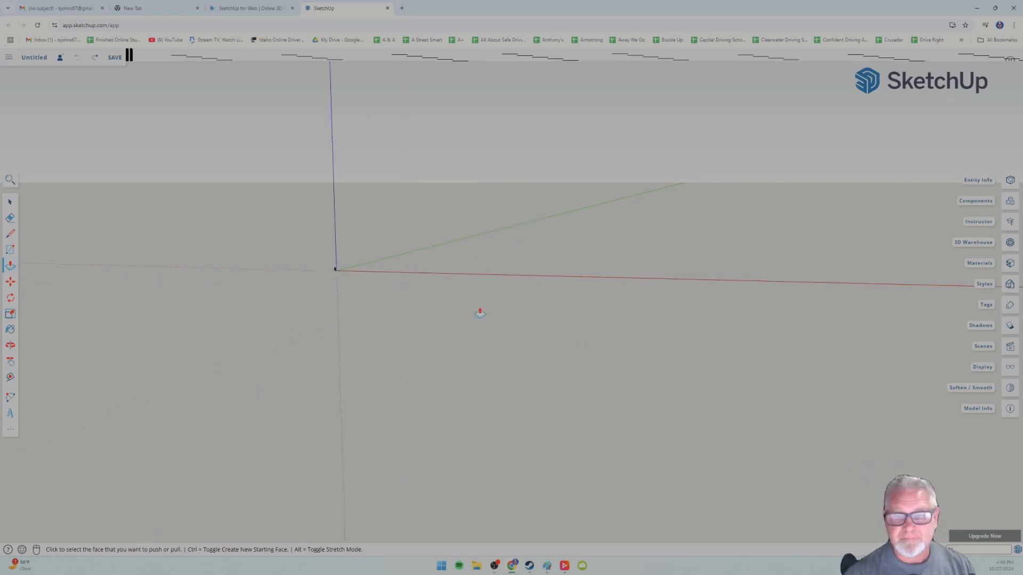
scroll(335, 297, "down", 2)
scroll(334, 294, "up", 5)
middle_click_drag(336, 274, 350, 352)
scroll(300, 244, "up", 4)
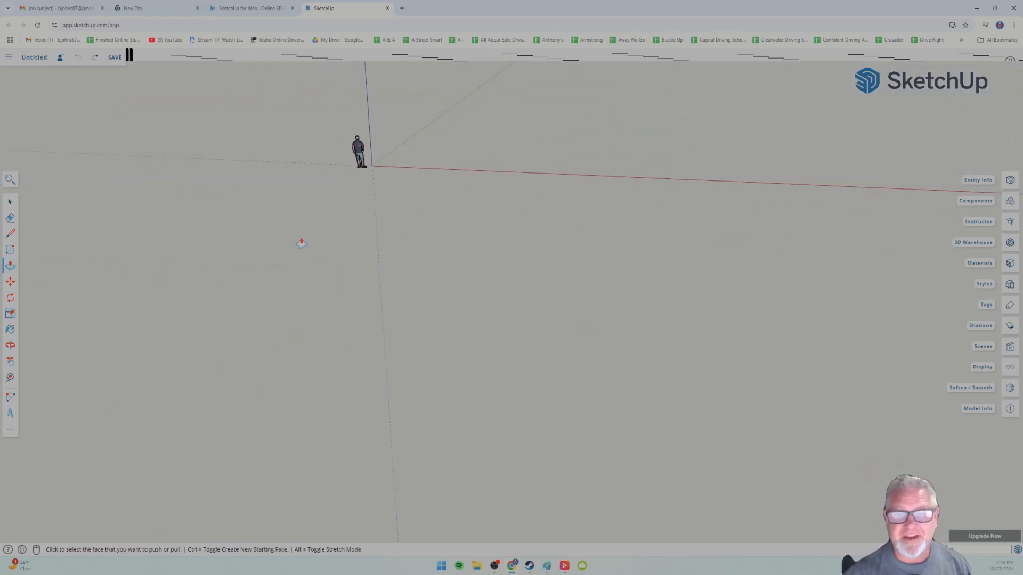
middle_click_drag(340, 185, 376, 310, "shift")
scroll(319, 384, "up", 4)
scroll(319, 385, "up", 3)
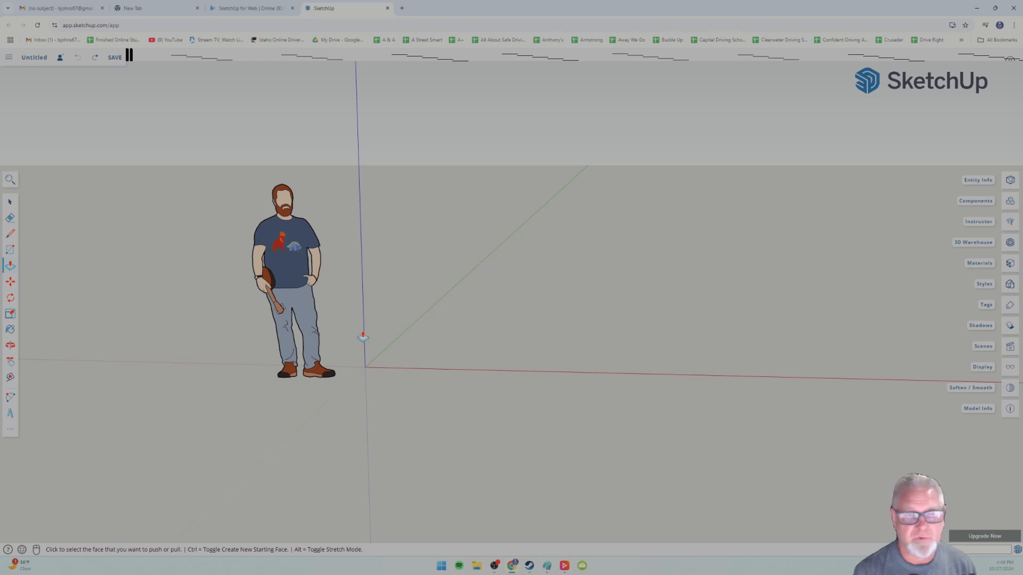
middle_click_drag(415, 361, 338, 349, "shift")
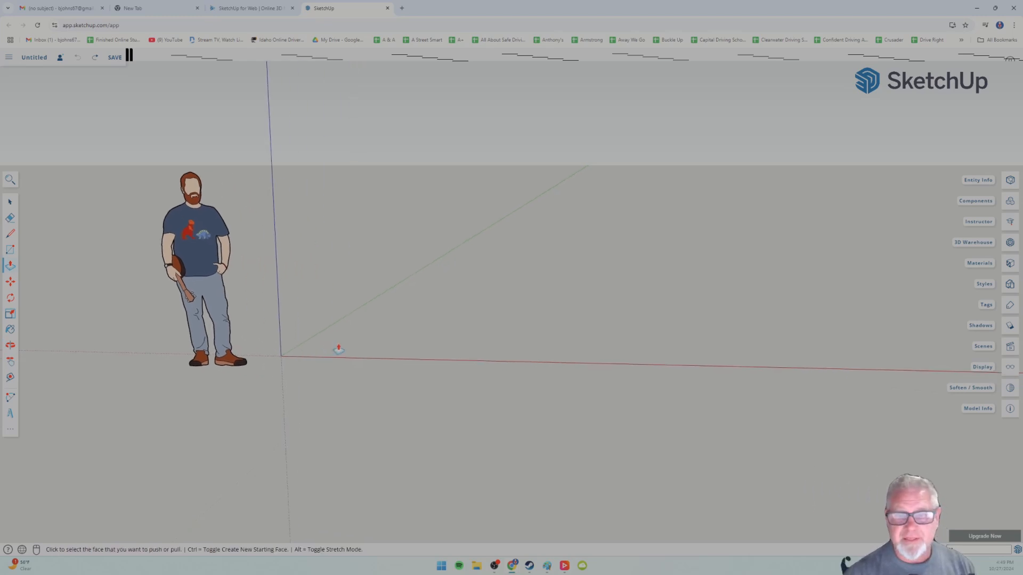
scroll(341, 351, "down", 4)
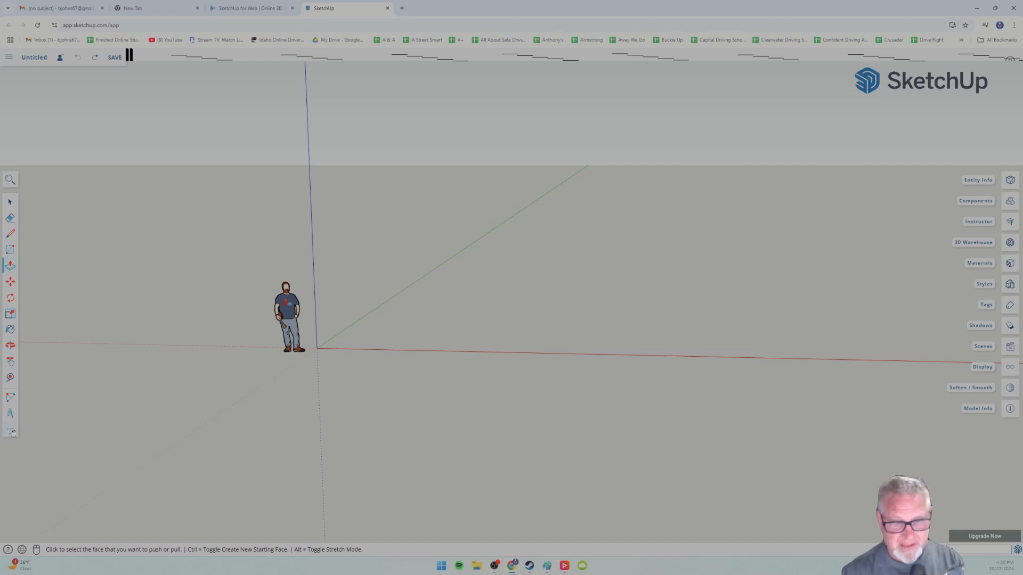
left_click(12, 432)
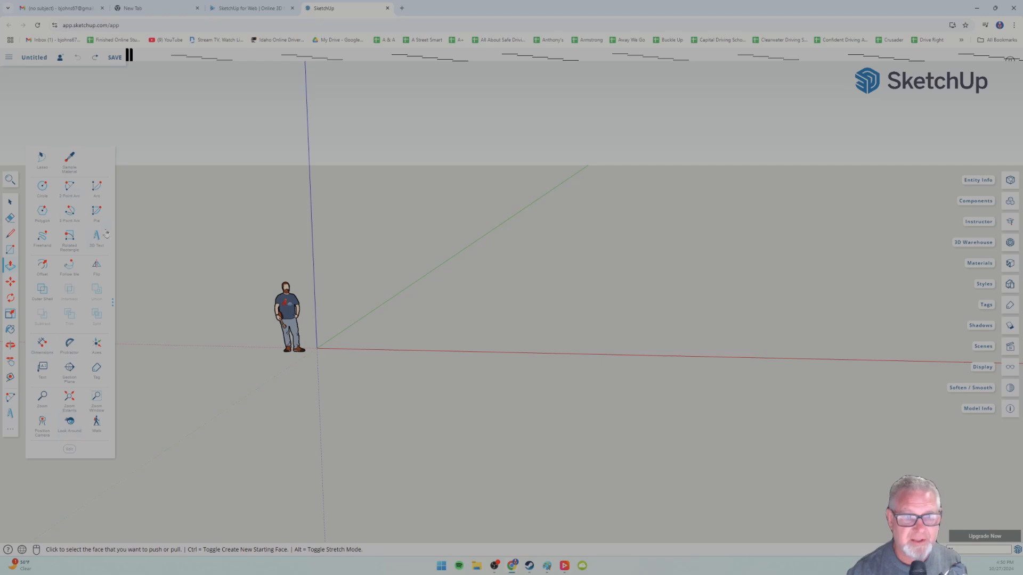
left_click(145, 420)
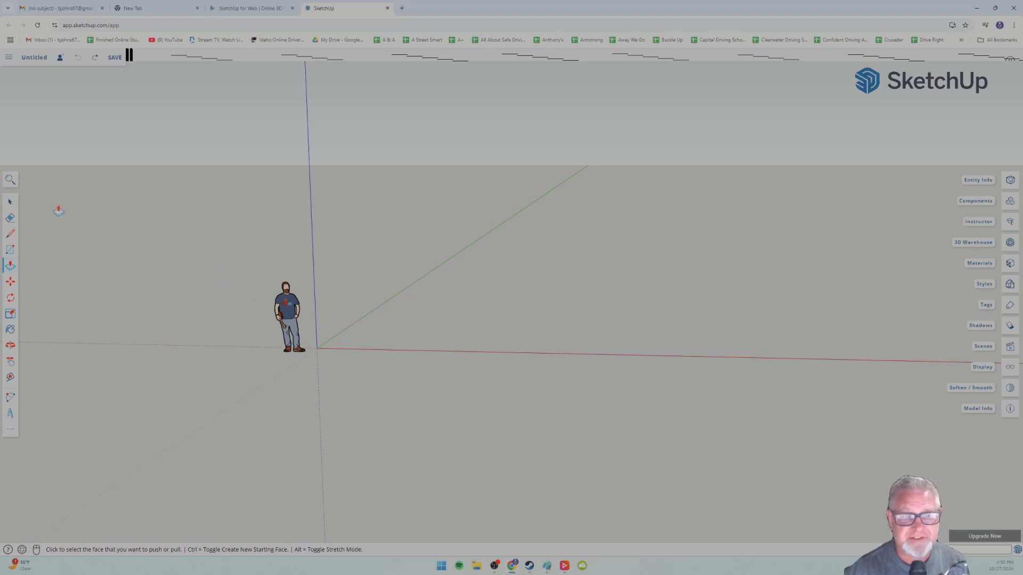
- Window-select the standing scale figure next to the origin using the Select tool
left_click(11, 203)
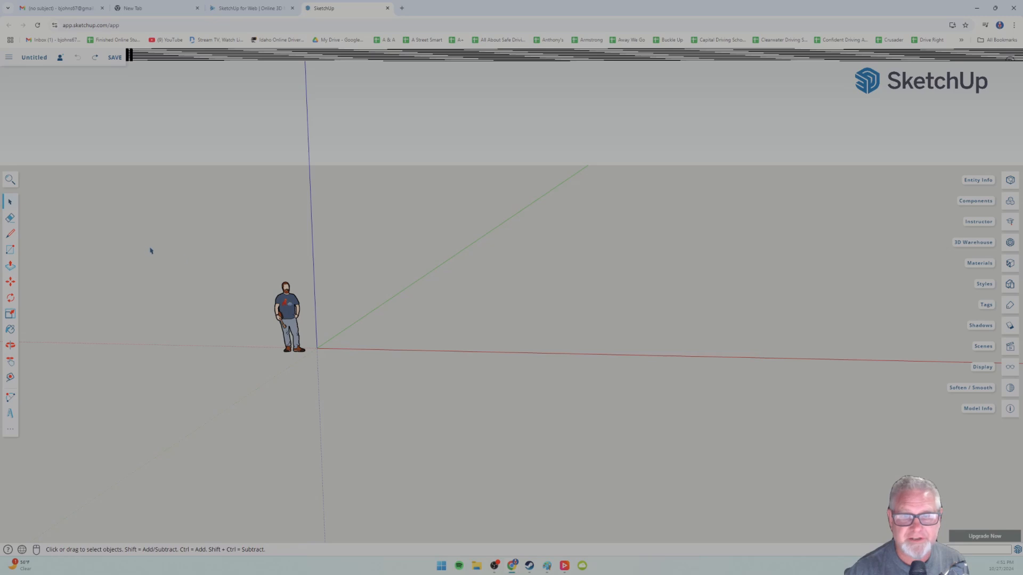
left_click(288, 311)
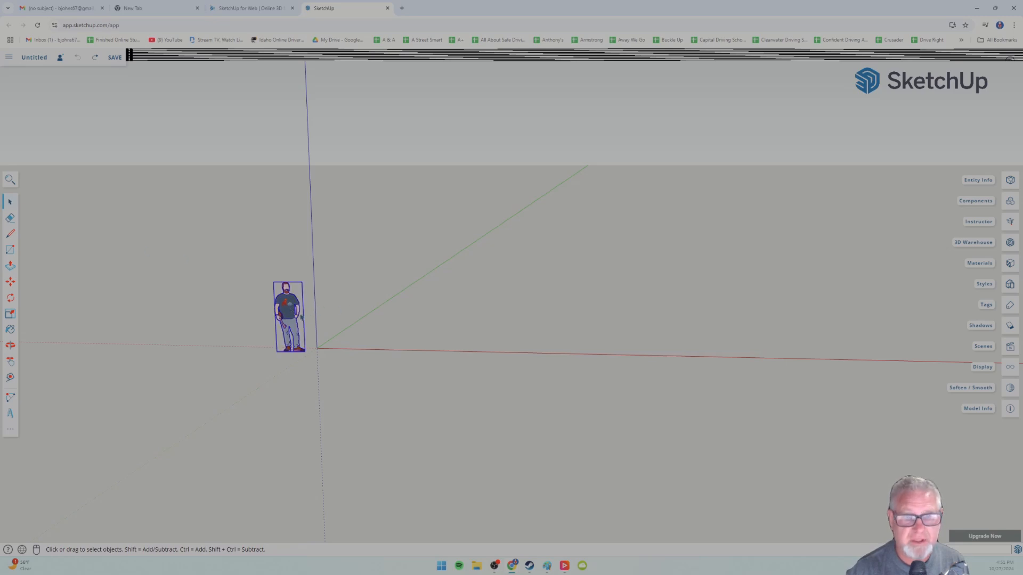
left_click(286, 262)
left_click(288, 311)
left_click(404, 313)
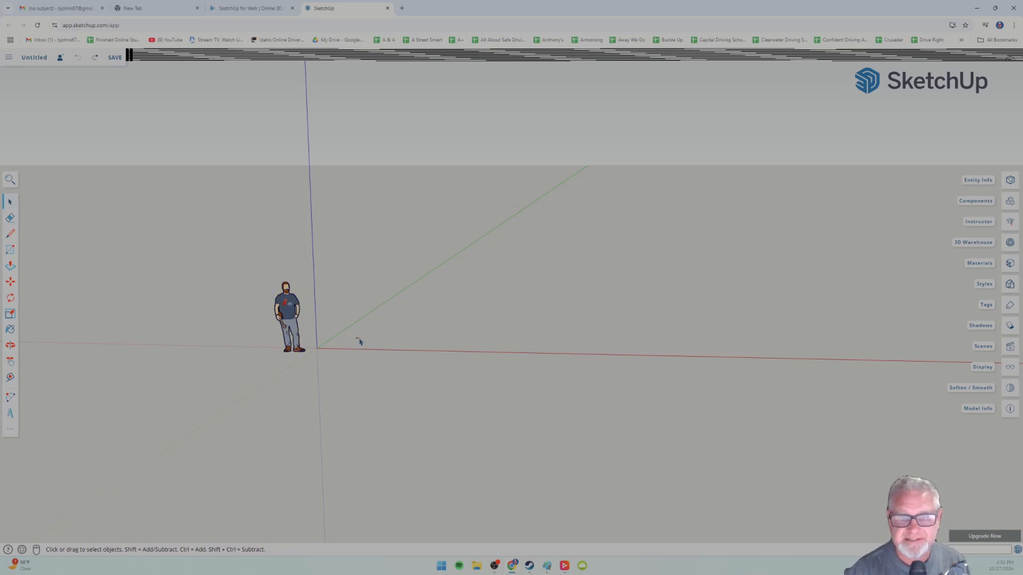
left_click_drag(246, 252, 367, 400)
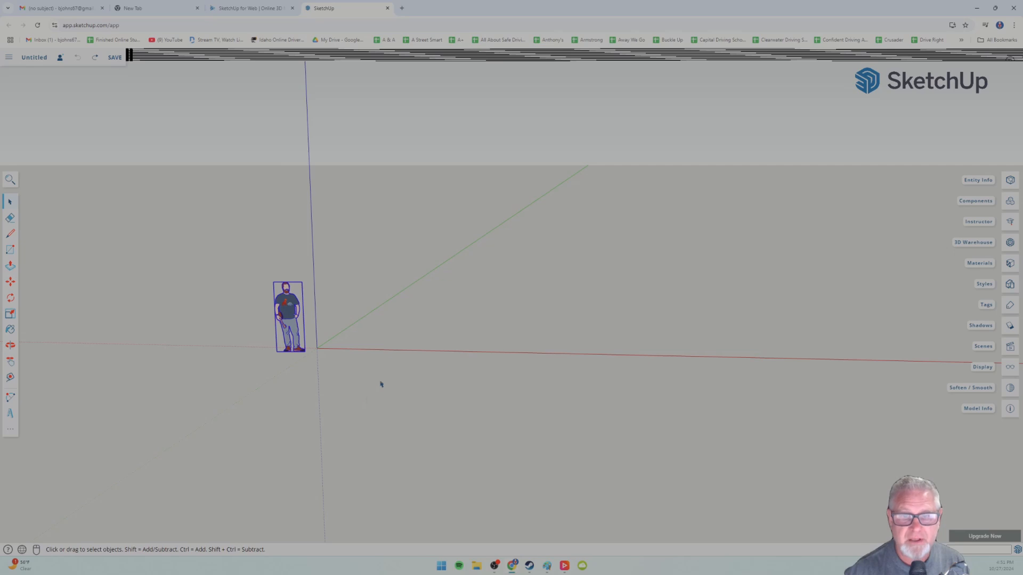
left_click(381, 383)
left_click(284, 311)
left_click(357, 331)
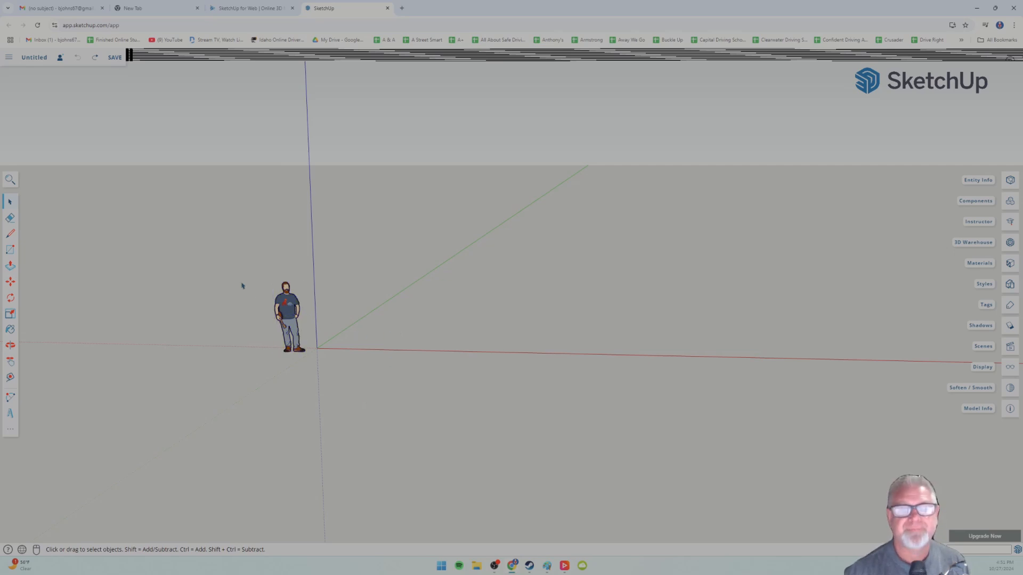
left_click_drag(244, 261, 346, 412)
left_click_drag(229, 238, 342, 347)
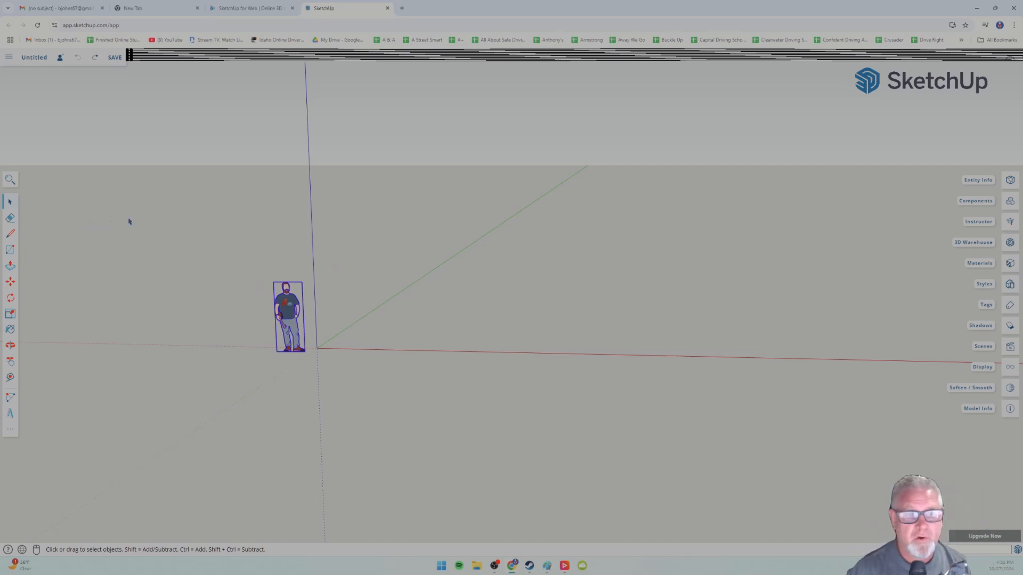
left_click(11, 219)
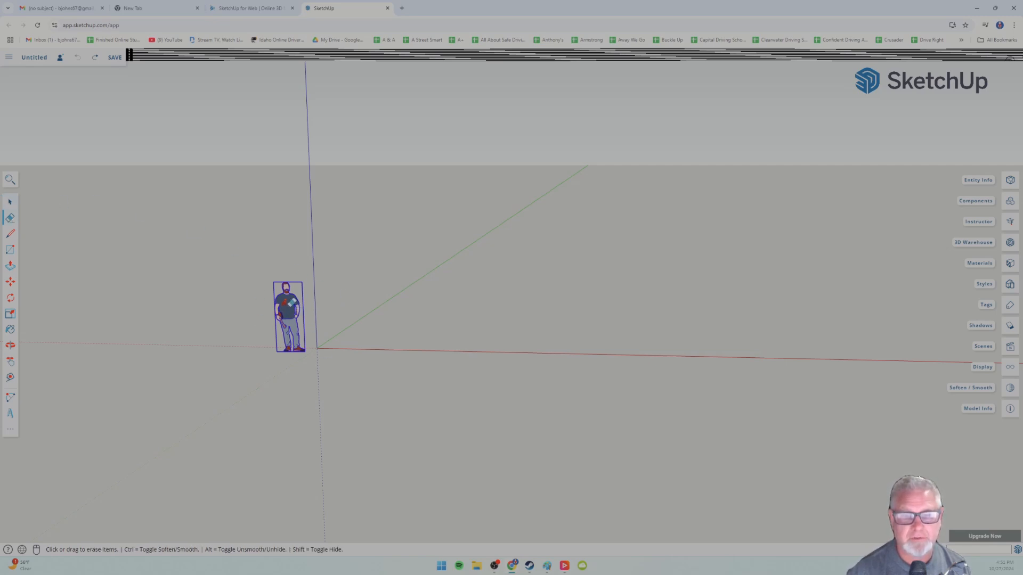
scroll(246, 322, "up", 3)
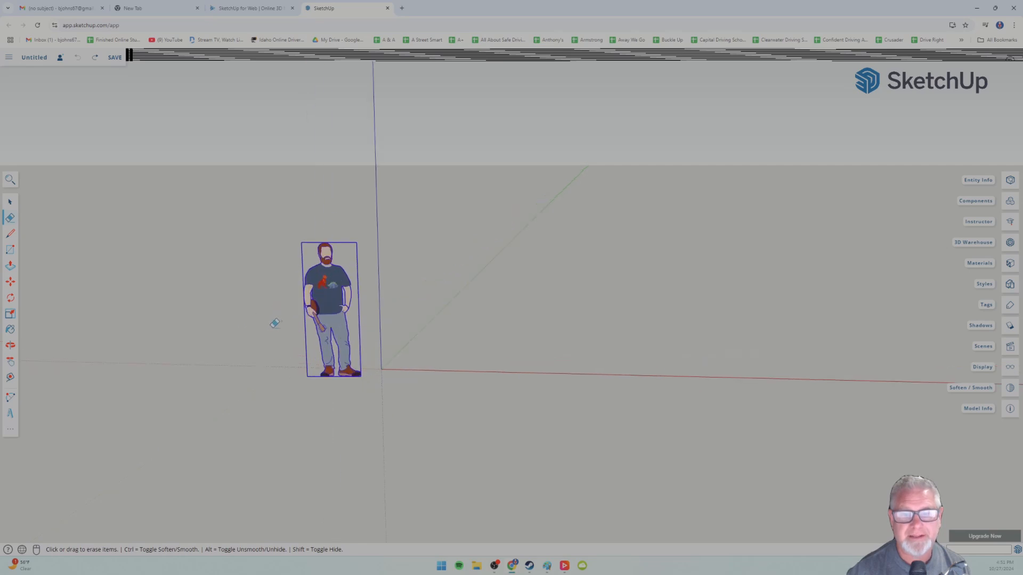
scroll(275, 323, "up", 2)
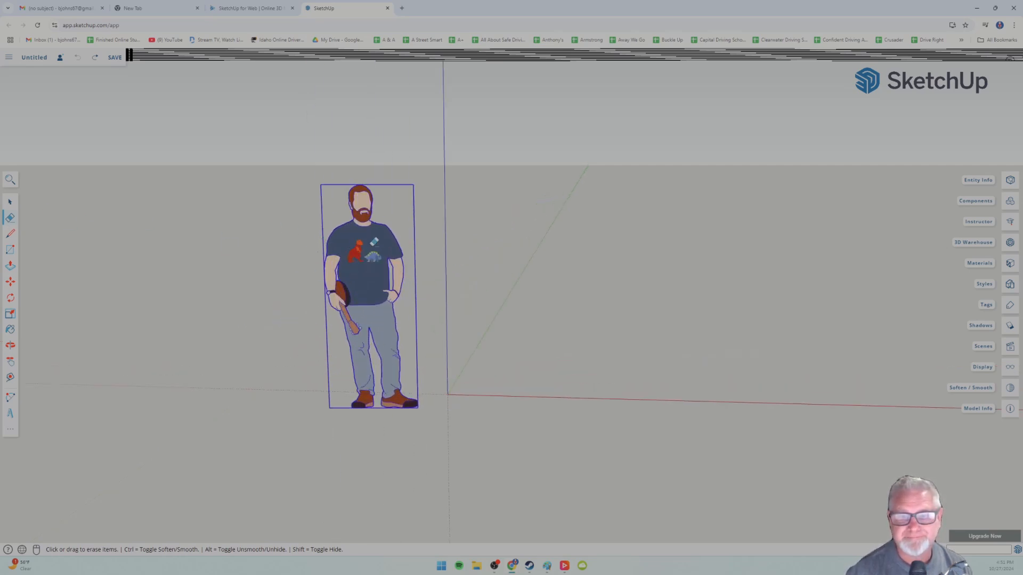
scroll(394, 276, "down", 2)
left_click(396, 280)
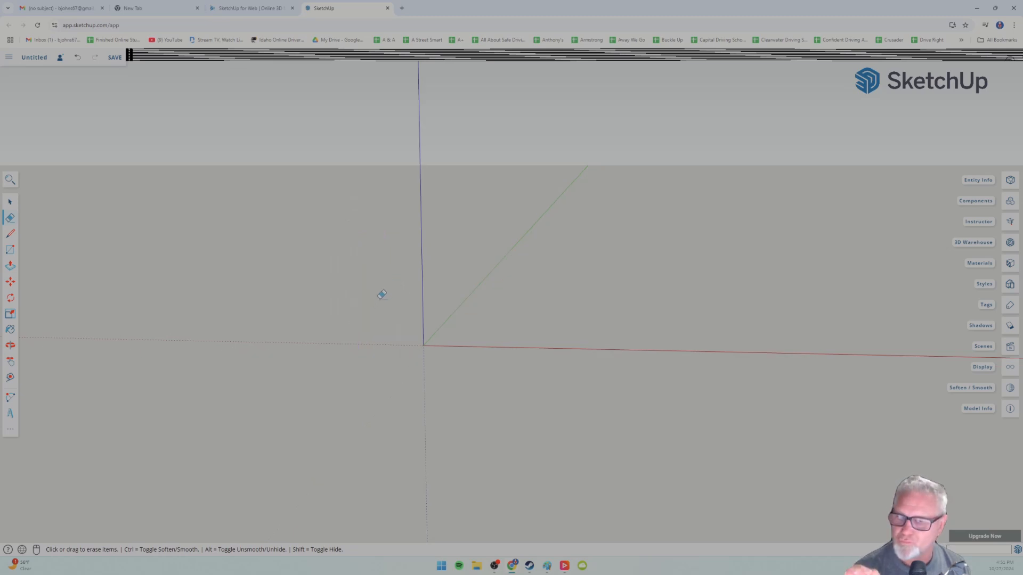
scroll(382, 301, "up", 2)
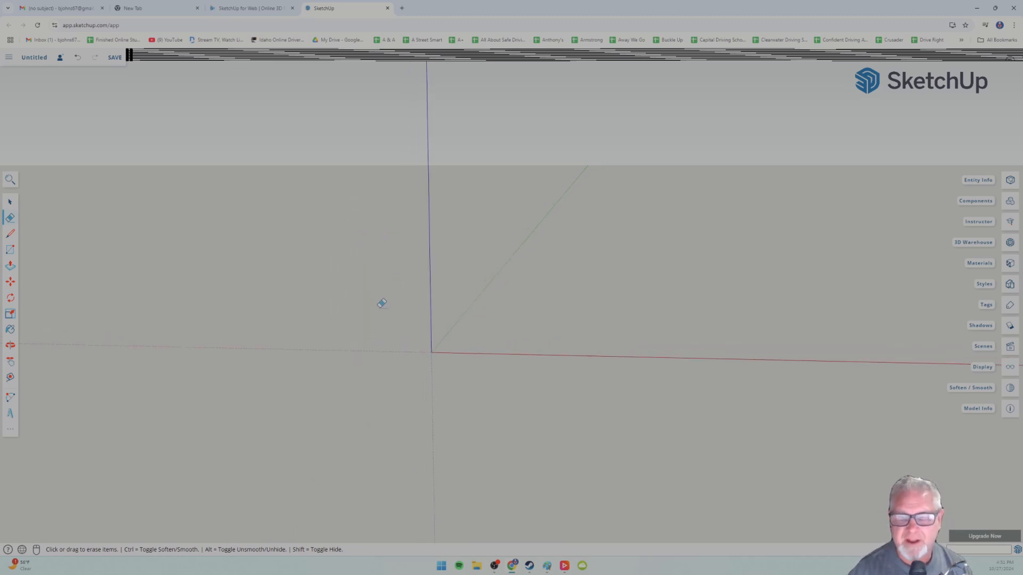
scroll(382, 304, "down", 2)
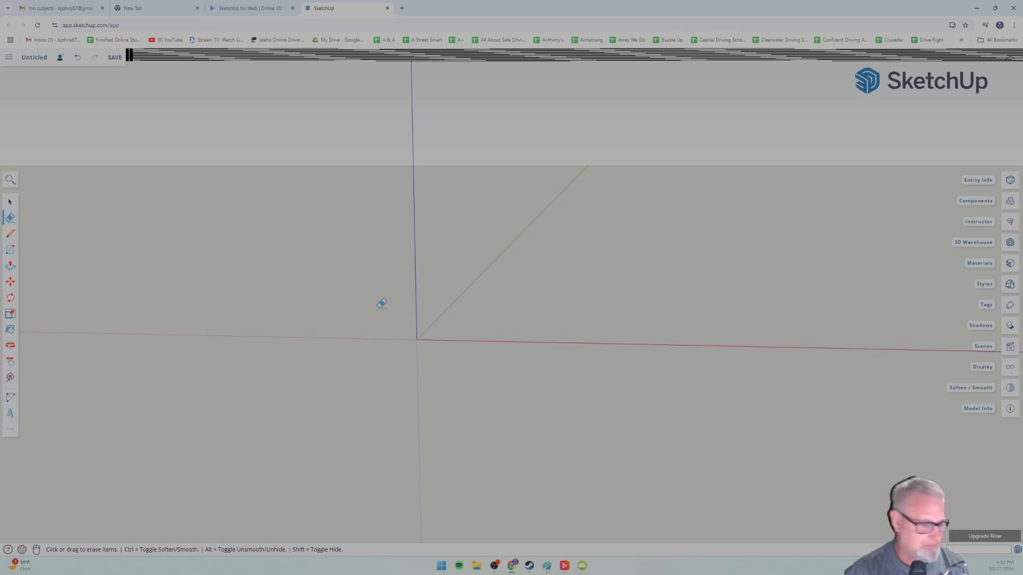
middle_click_drag(382, 309, 315, 311, "shift")
scroll(318, 313, "down", 2)
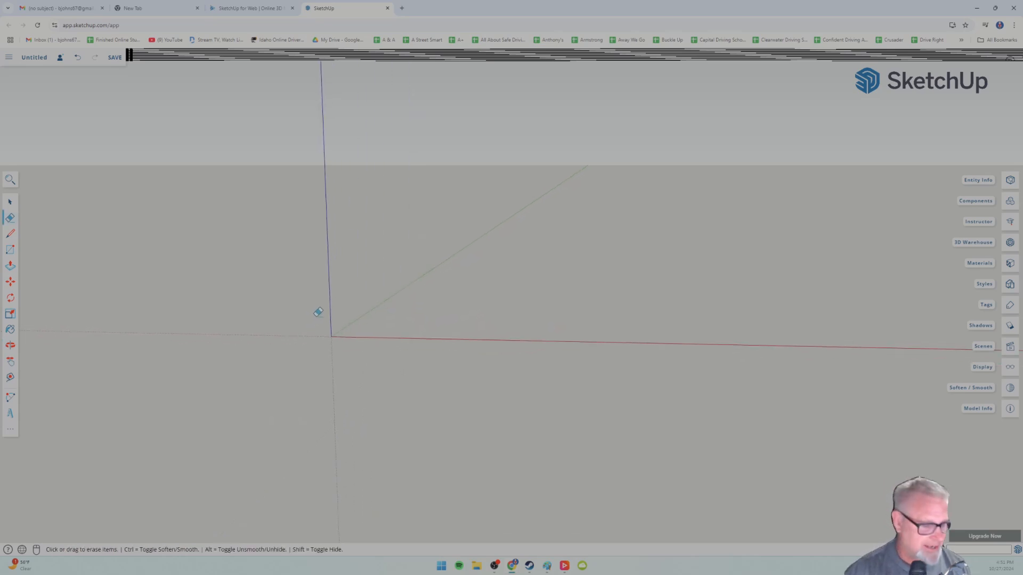
key("ctrl")
key("ctrl+z")
key("ctrl+z")
key("ctrl+z")
key("ctrl+z")
key("ctrl+z")
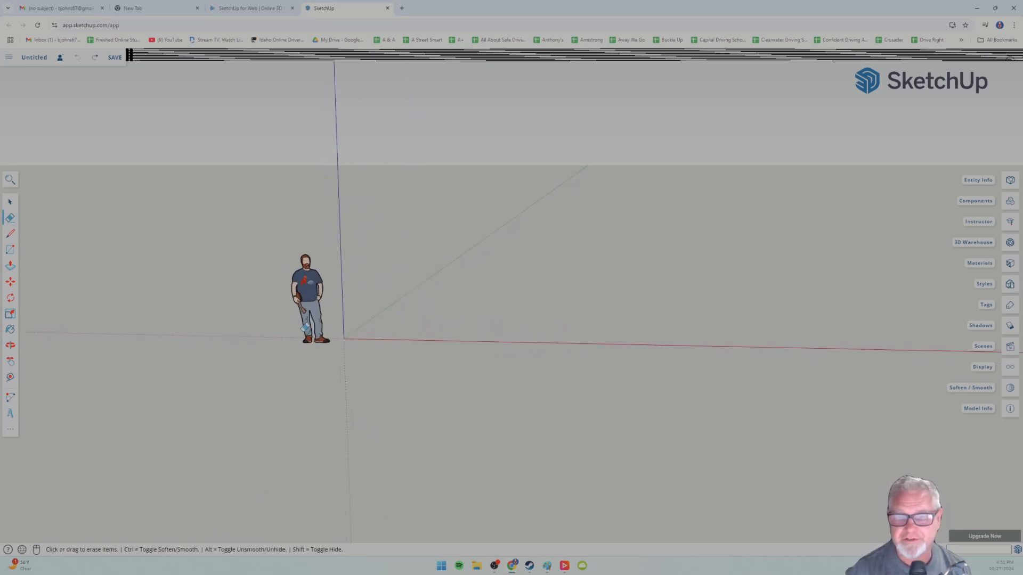
key("ctrl")
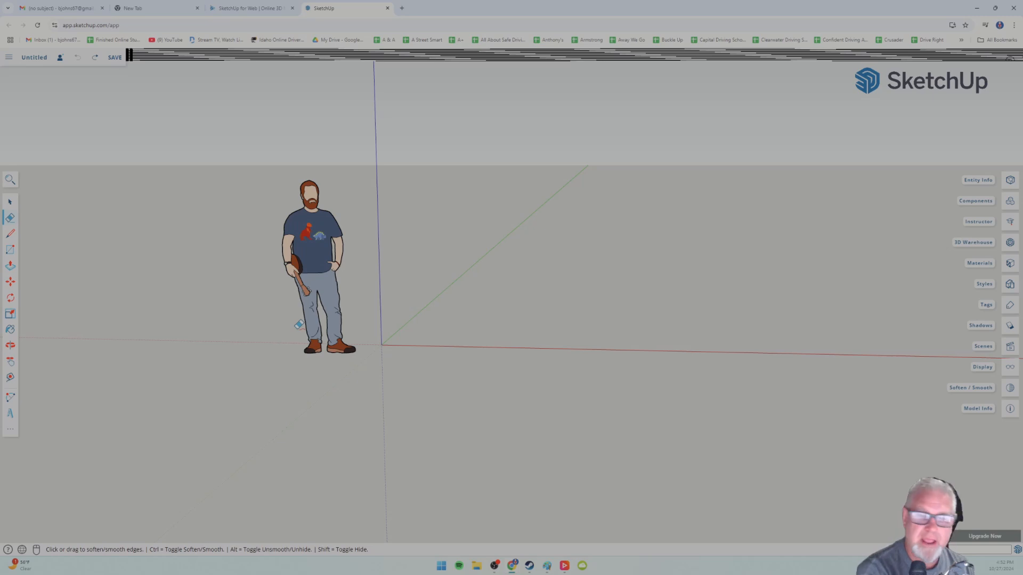
left_click(299, 324)
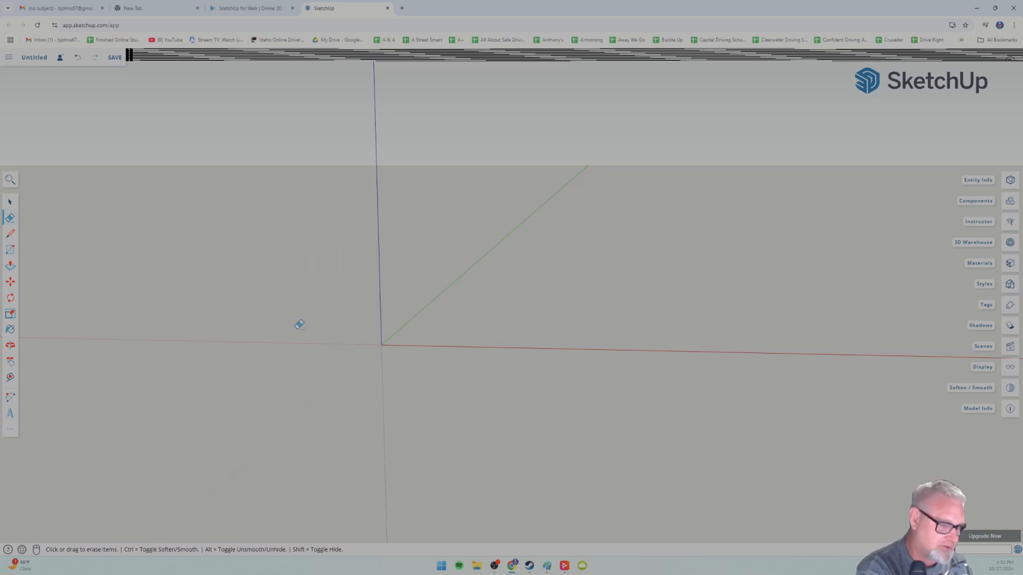
key("ctrl+z")
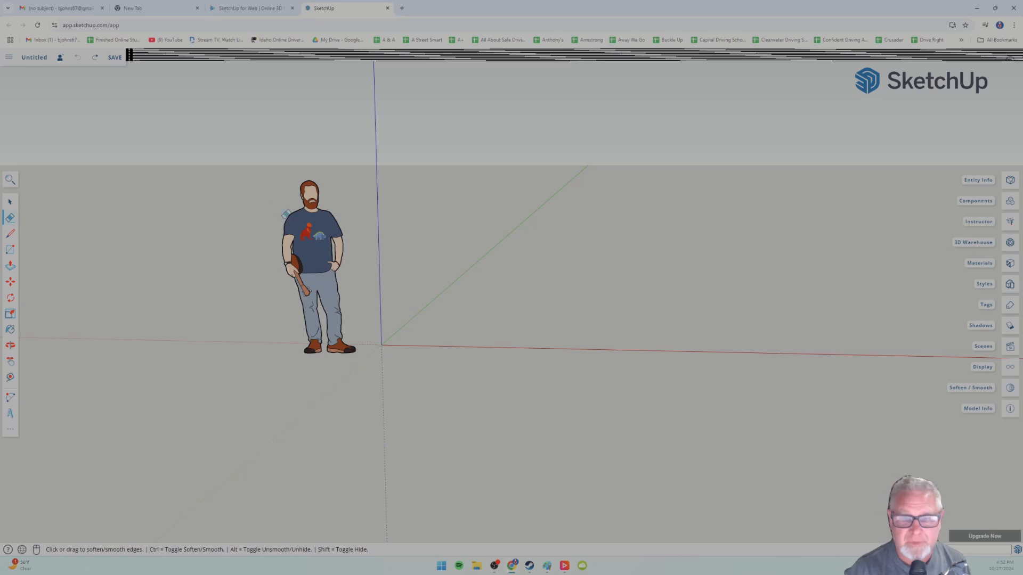
middle_click_drag(269, 250, 266, 278)
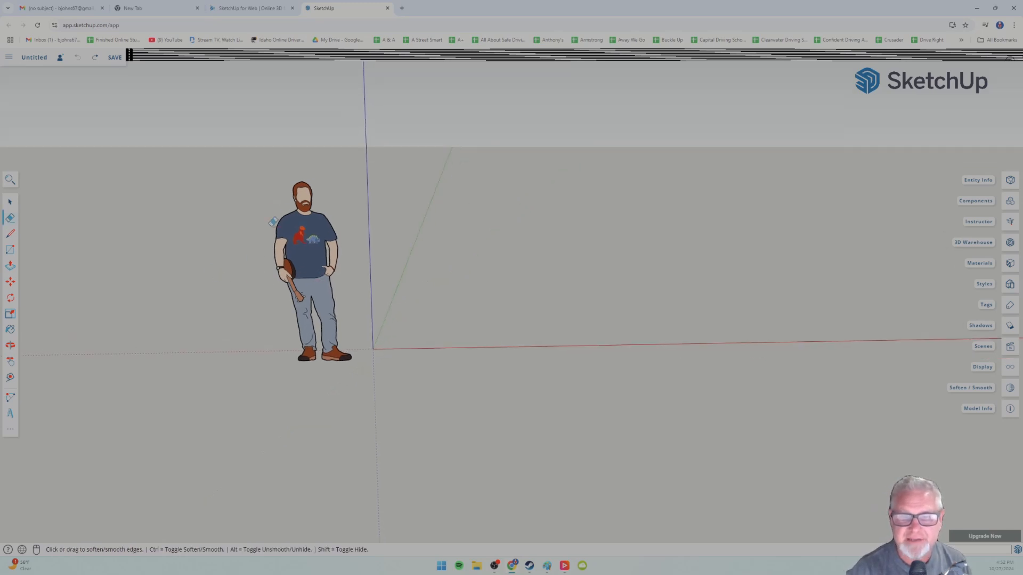
scroll(295, 340, "down", 2)
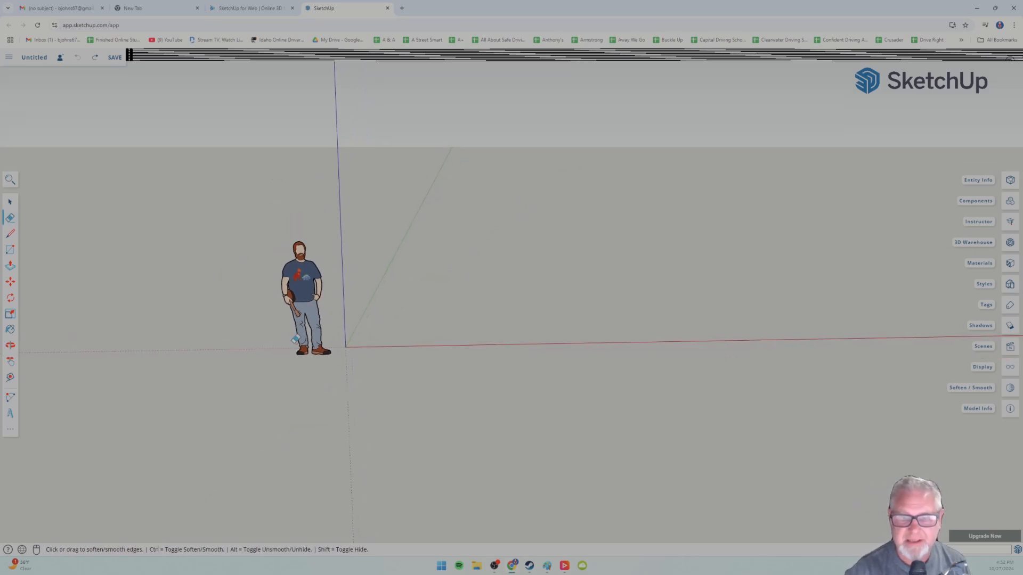
middle_click_drag(295, 340, 306, 336)
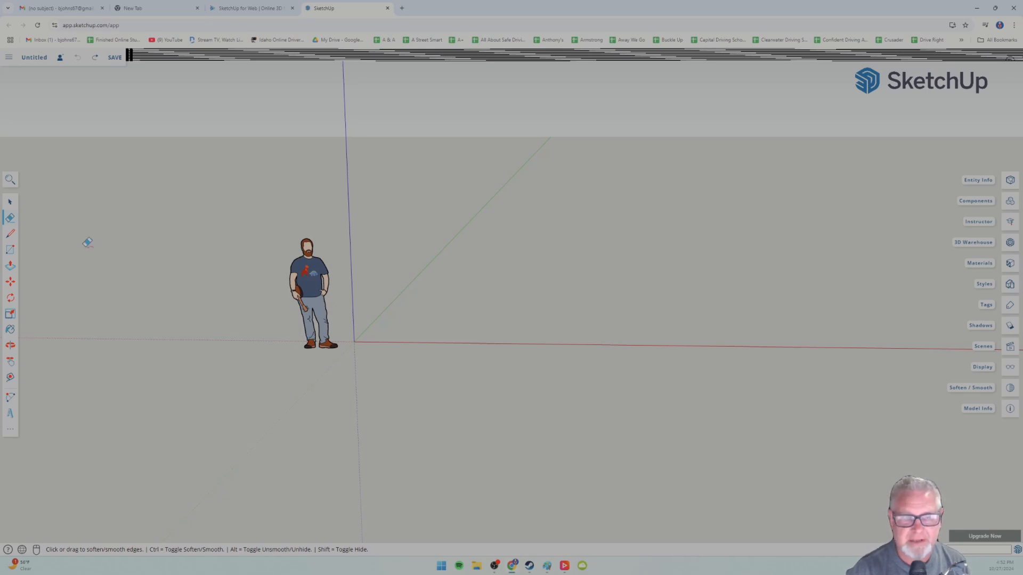
left_click(10, 202)
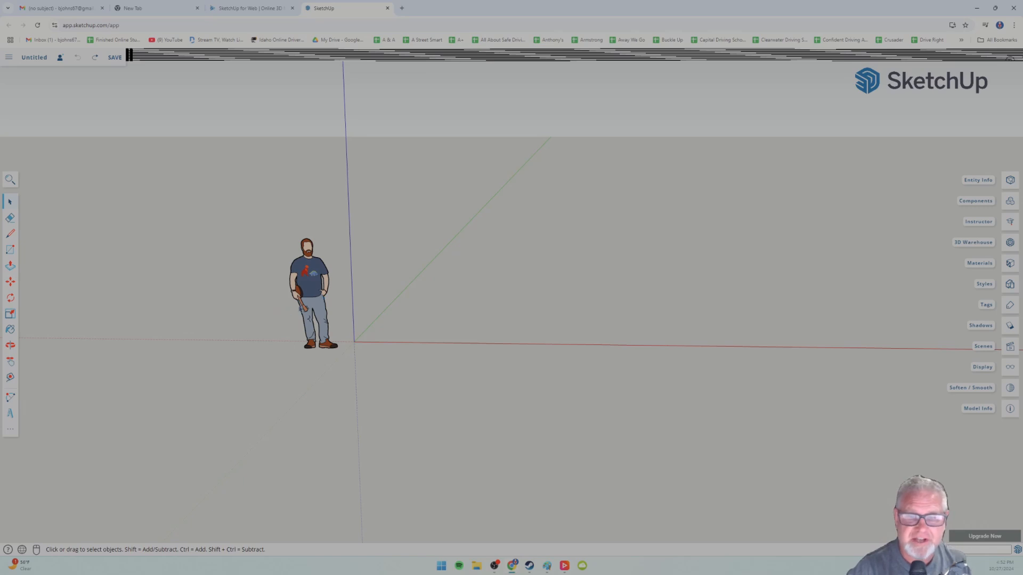
middle_click_drag(313, 273, 307, 368)
scroll(338, 360, "down", 6)
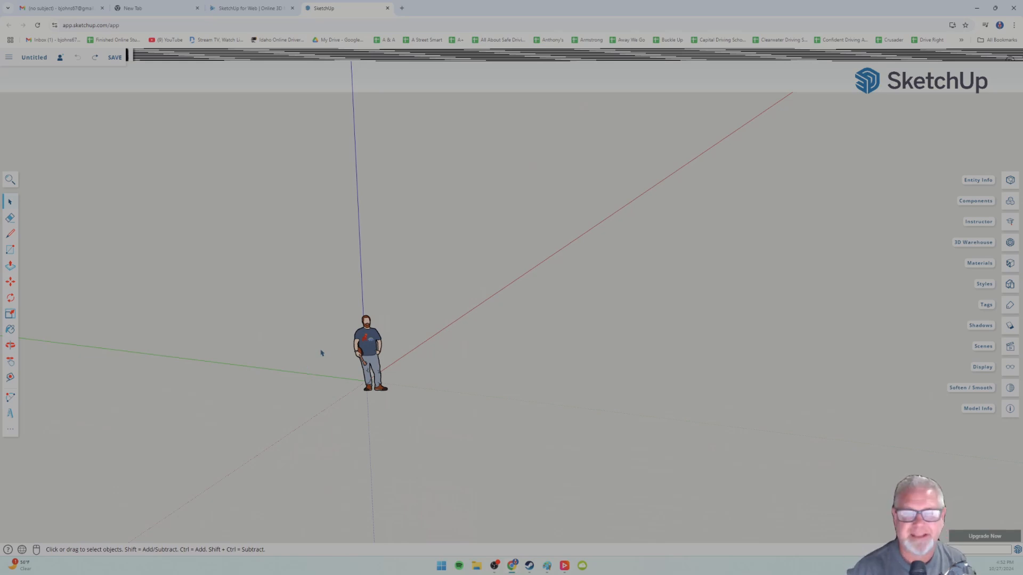
scroll(390, 367, "up", 6)
middle_click_drag(383, 356, 227, 352)
scroll(237, 366, "down", 2)
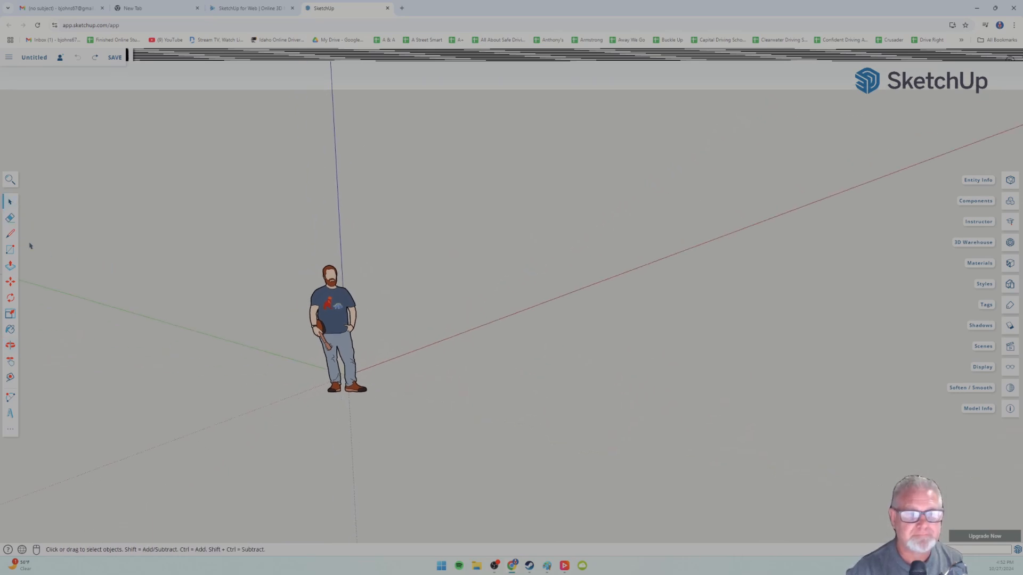
- Draw a three-segment bent line chain to the right of the scale figure
left_click(10, 234)
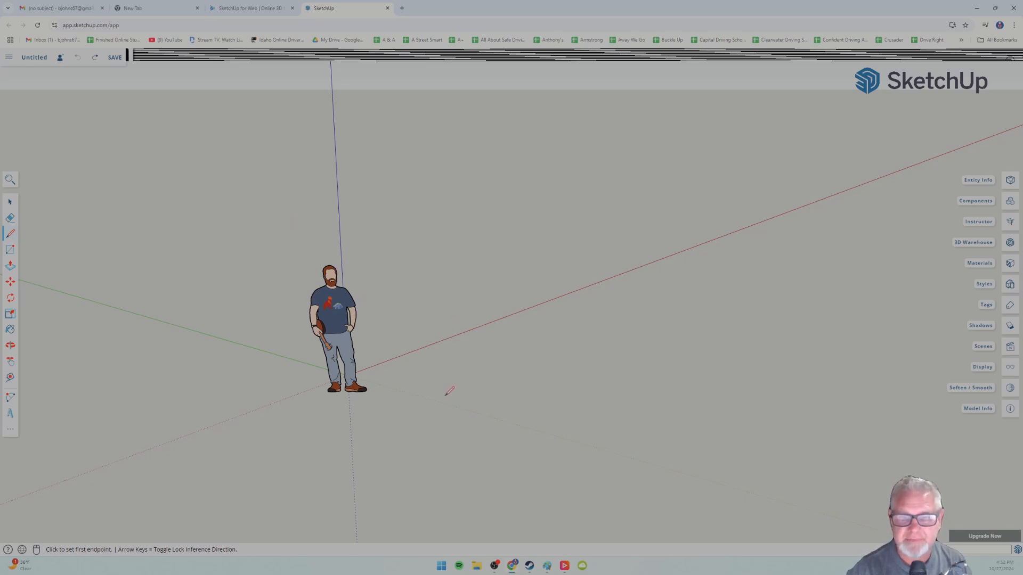
left_click(419, 283)
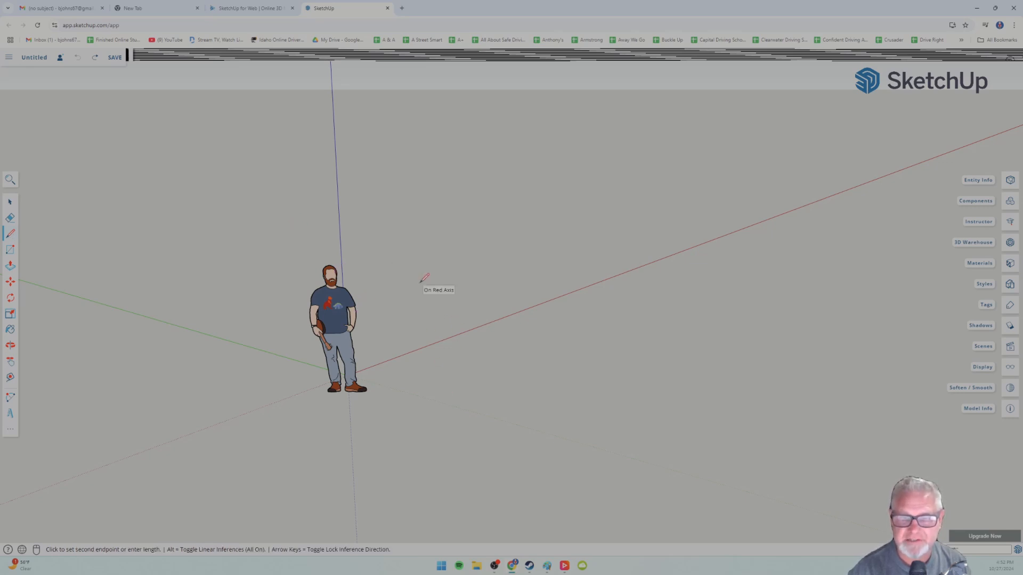
left_click(487, 249)
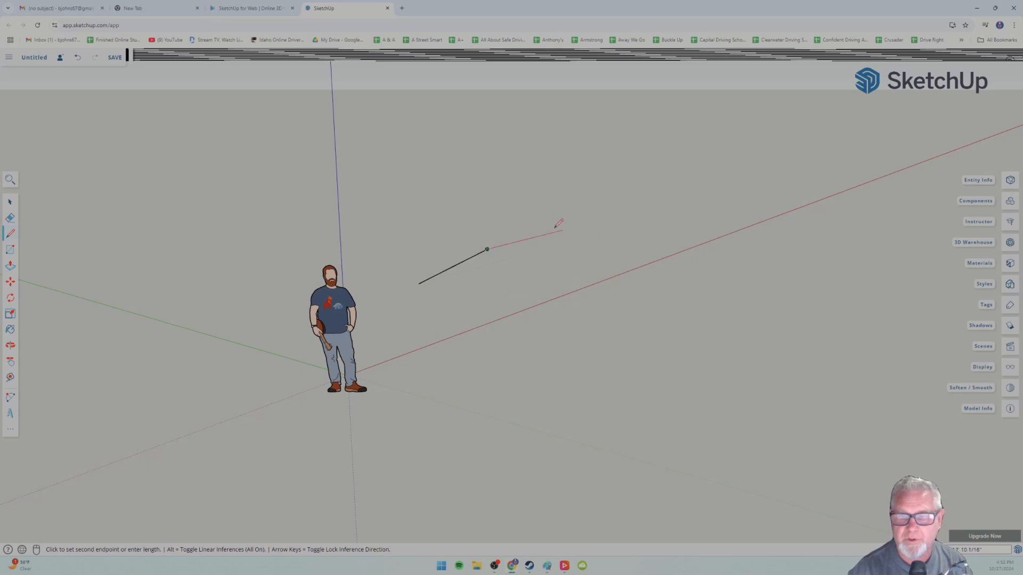
left_click(570, 282)
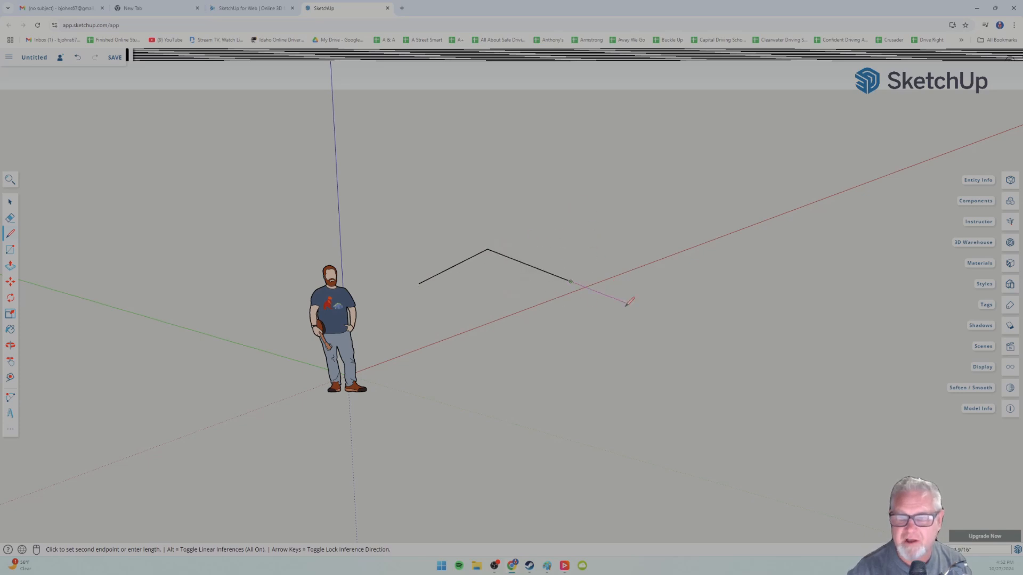
left_click(536, 341)
key("Escape")
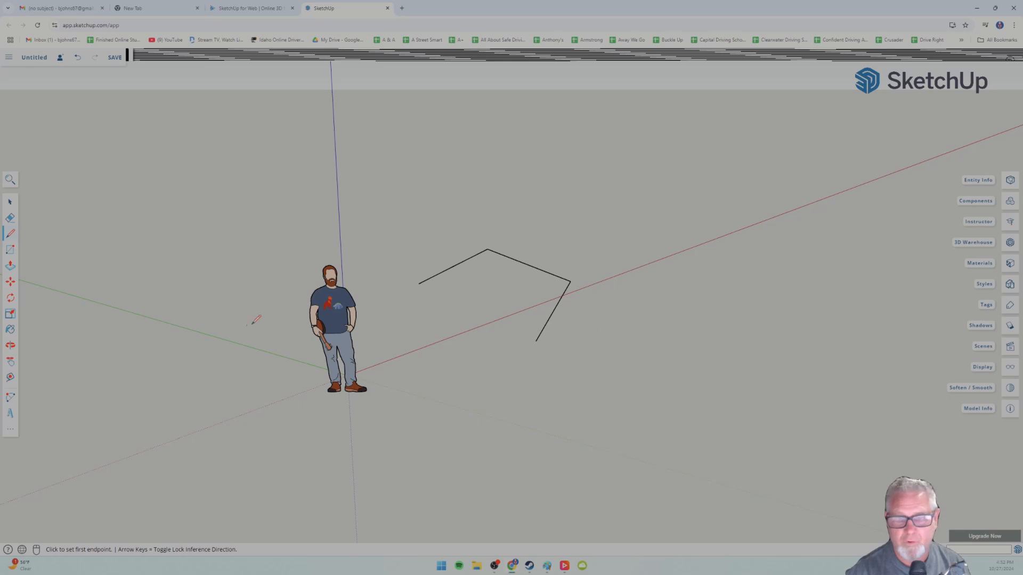
- Add a two-segment angled line above the first chain
left_click(411, 233)
left_click(409, 188)
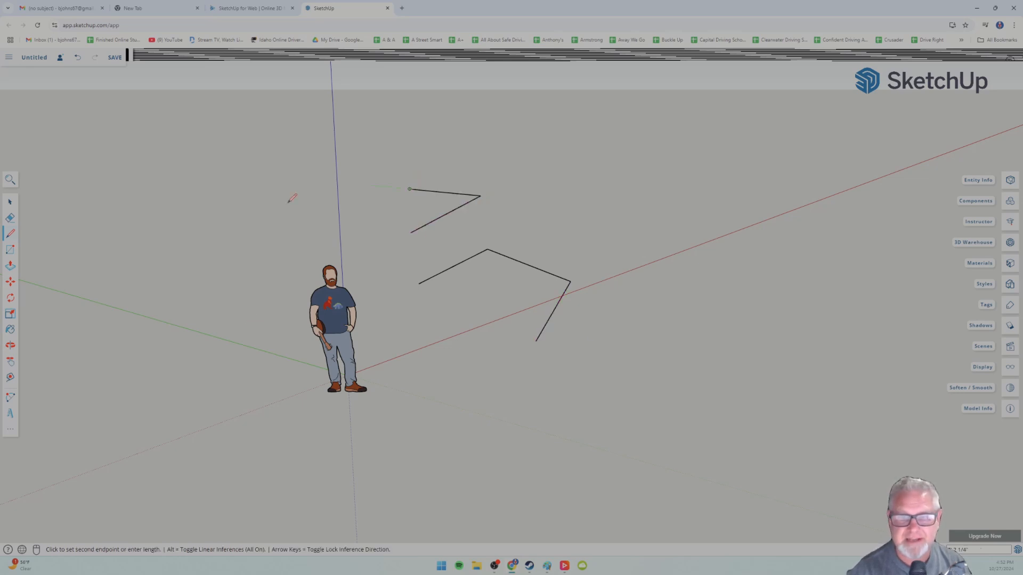
left_click(10, 250)
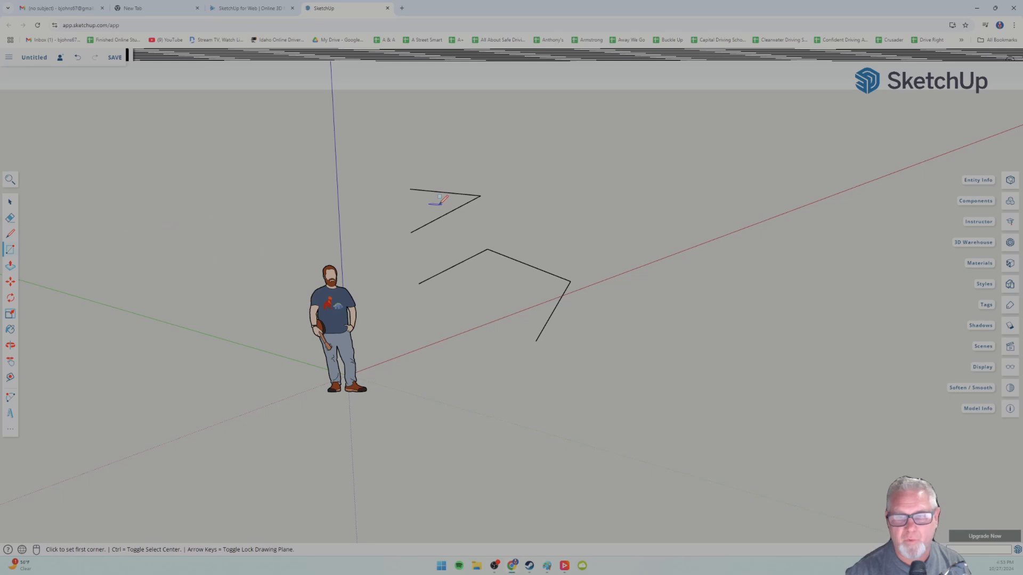
- Draw a thin rectangle and a second small rectangle beside the angled lines
left_click(525, 218)
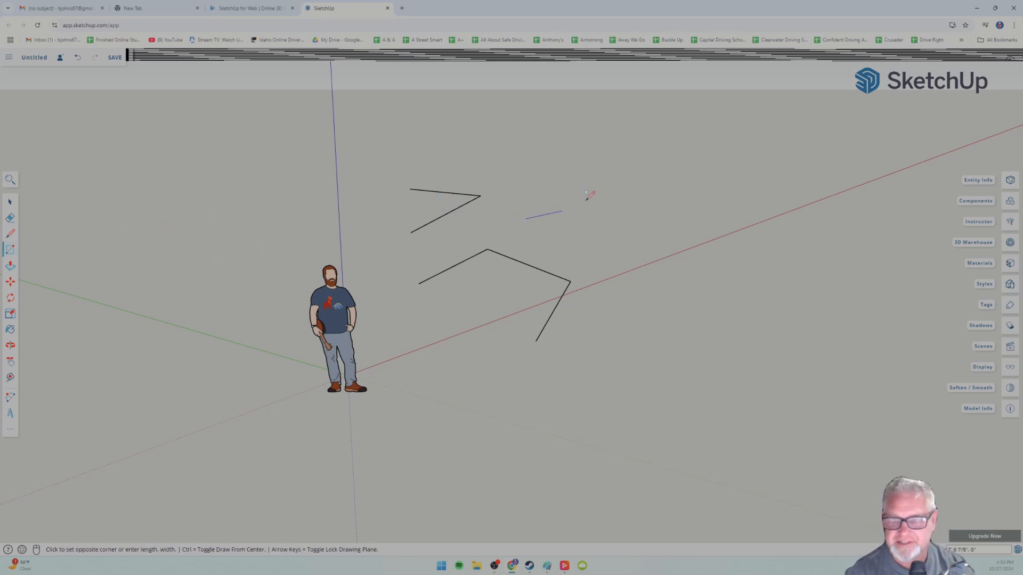
left_click(598, 195)
left_click(639, 231)
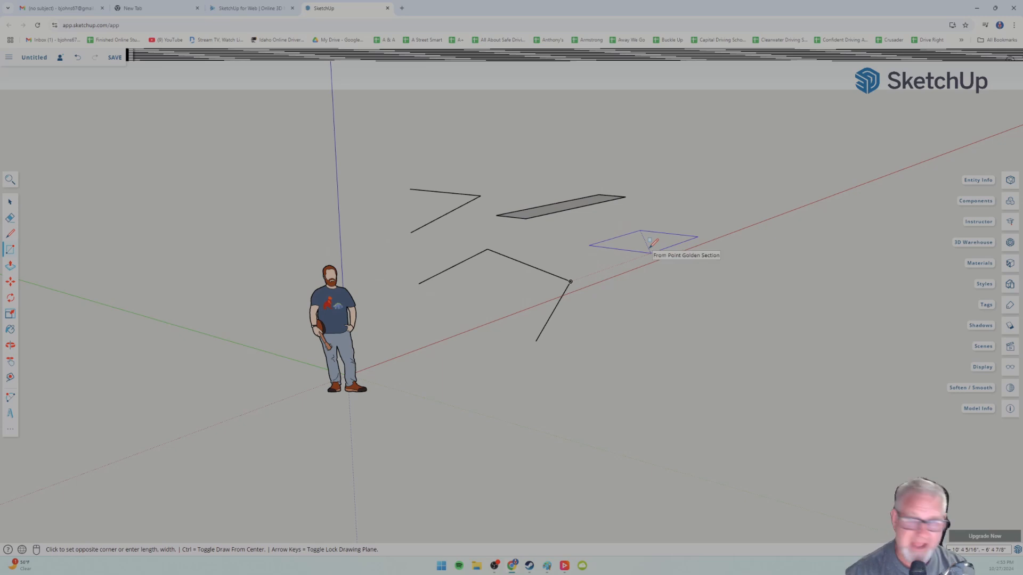
key("Escape")
left_click(623, 258)
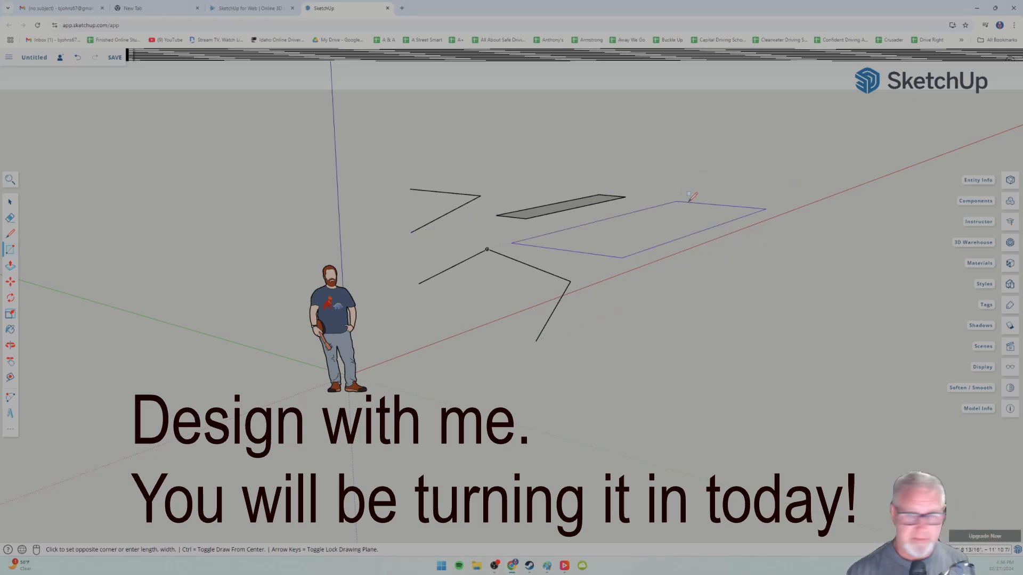
left_click(642, 222)
- Draw a larger third rectangle, then orbit to view the three faces from a lower angle
scroll(703, 277, "up", 3)
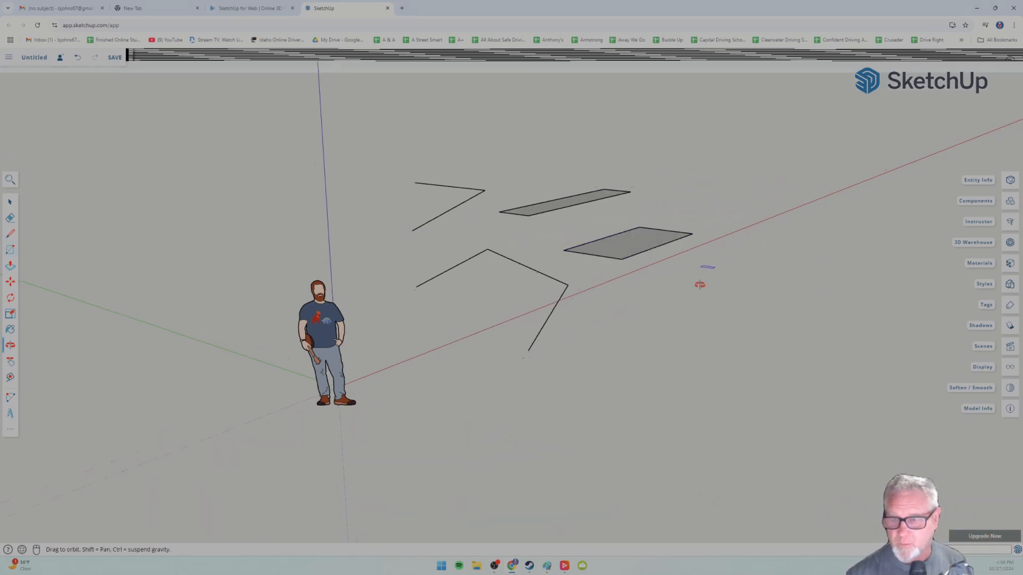
scroll(650, 318, "down", 3)
middle_click_drag(653, 309, 679, 309)
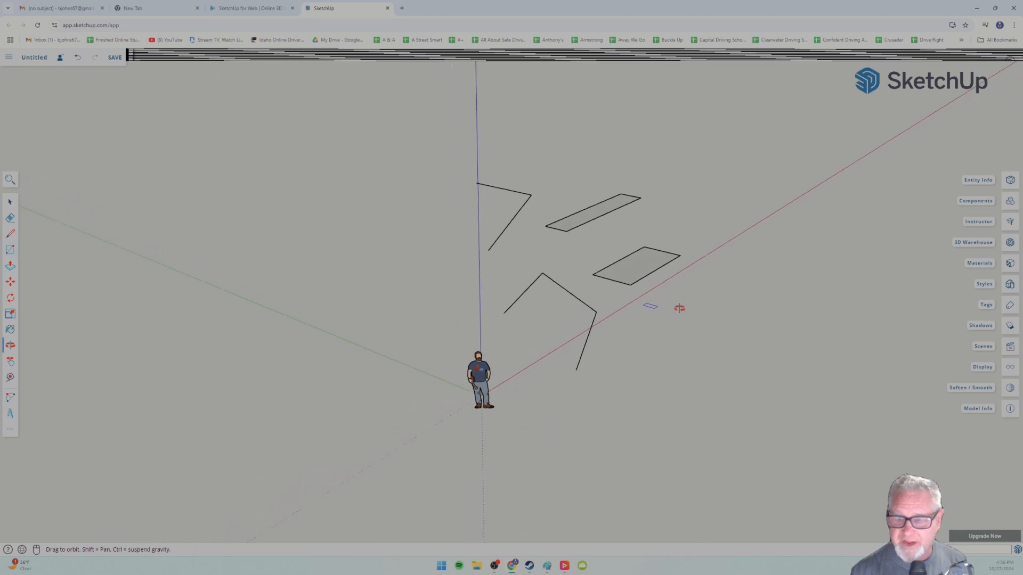
left_click(654, 360)
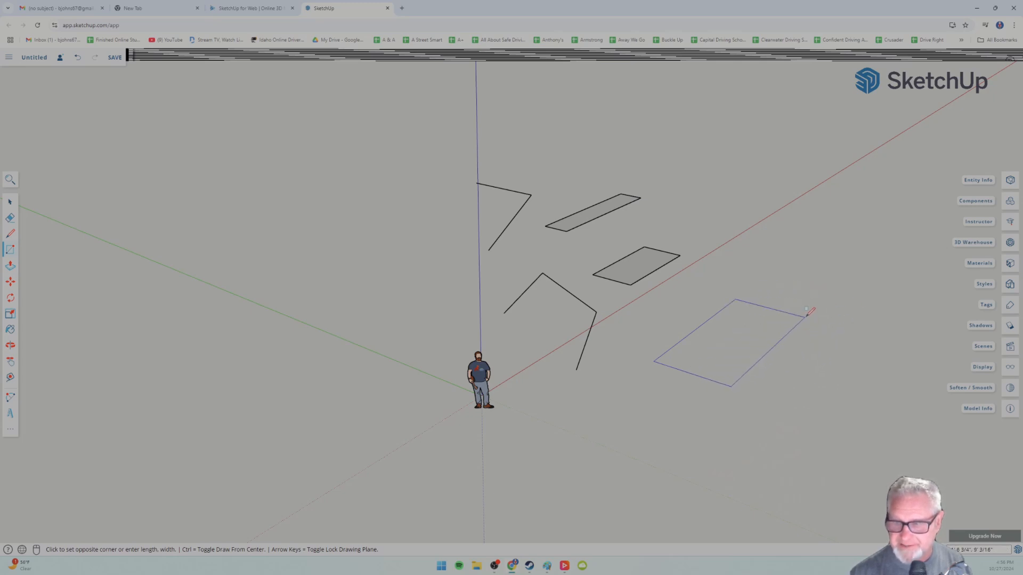
left_click(806, 316)
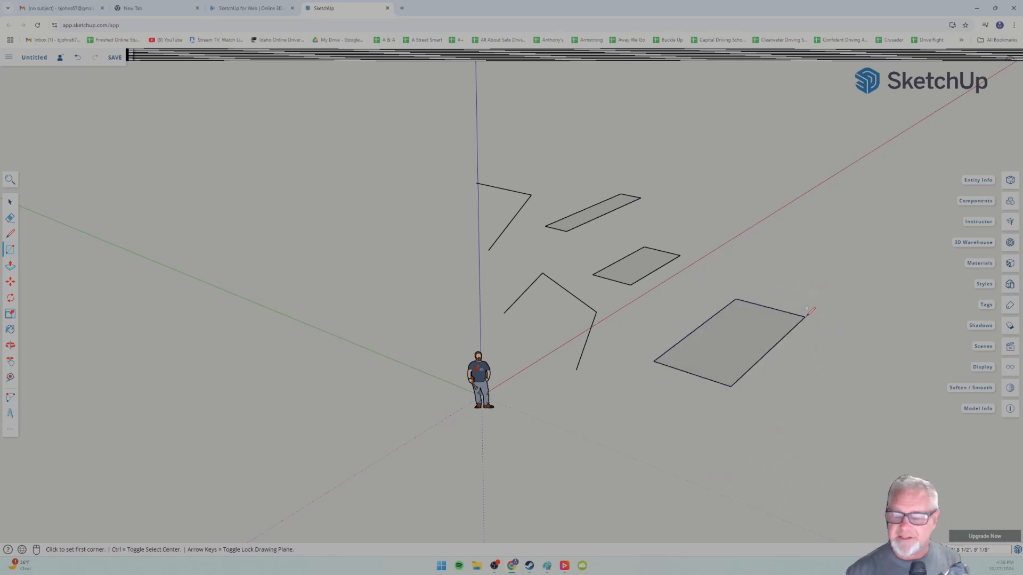
middle_click_drag(783, 359, 708, 435)
middle_click_drag(693, 421, 595, 407)
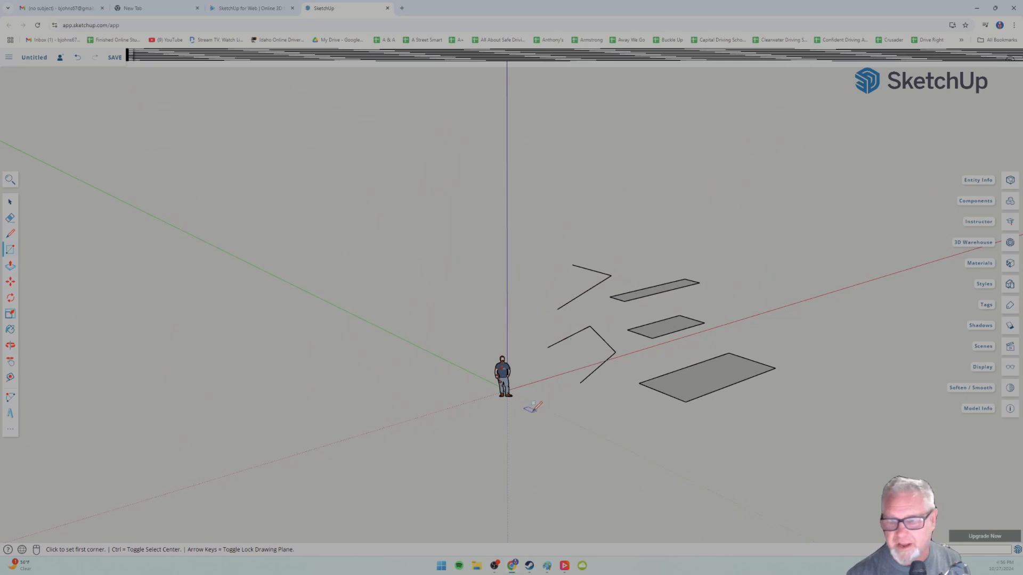
middle_click_drag(532, 408, 543, 373)
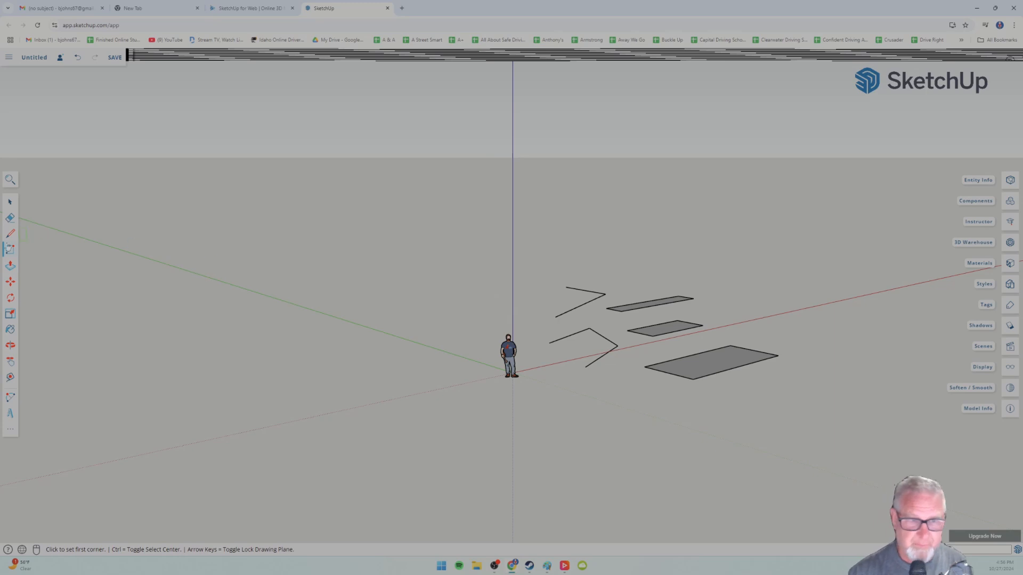
- Draw one vertical edge up the blue axis left of the figure, undoing an extra second line
left_click(10, 235)
left_click(423, 322)
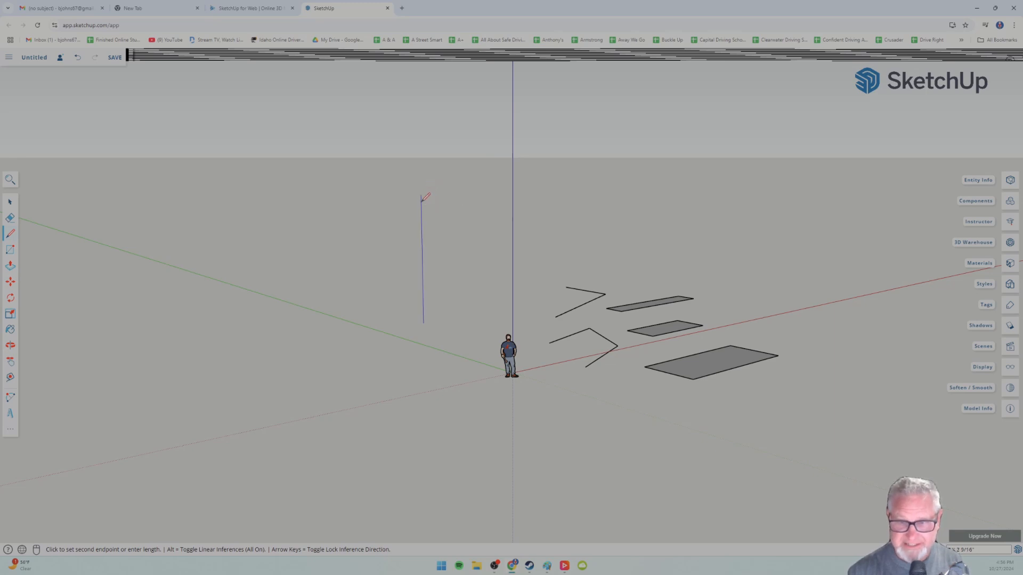
left_click(421, 195)
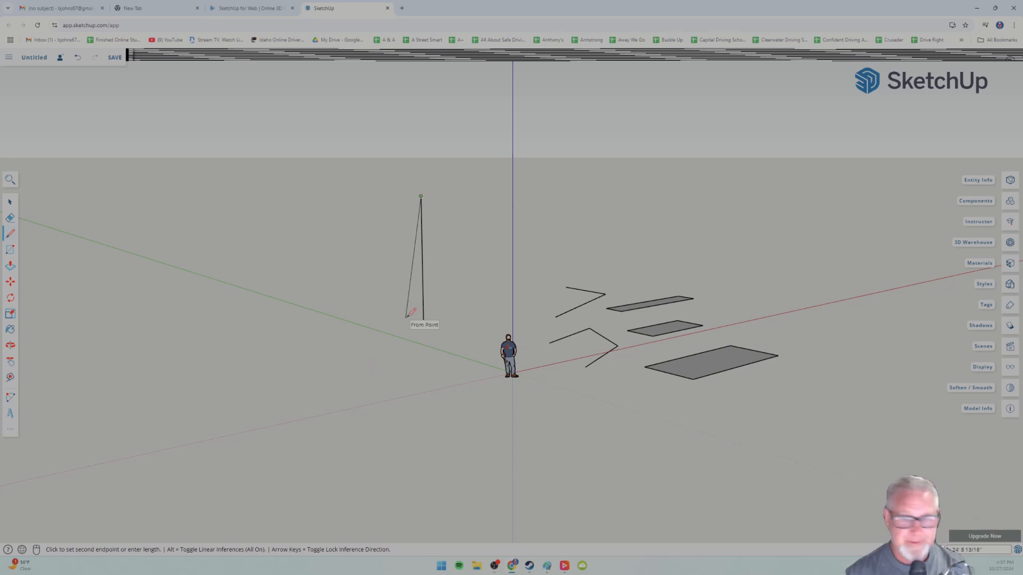
key("Escape")
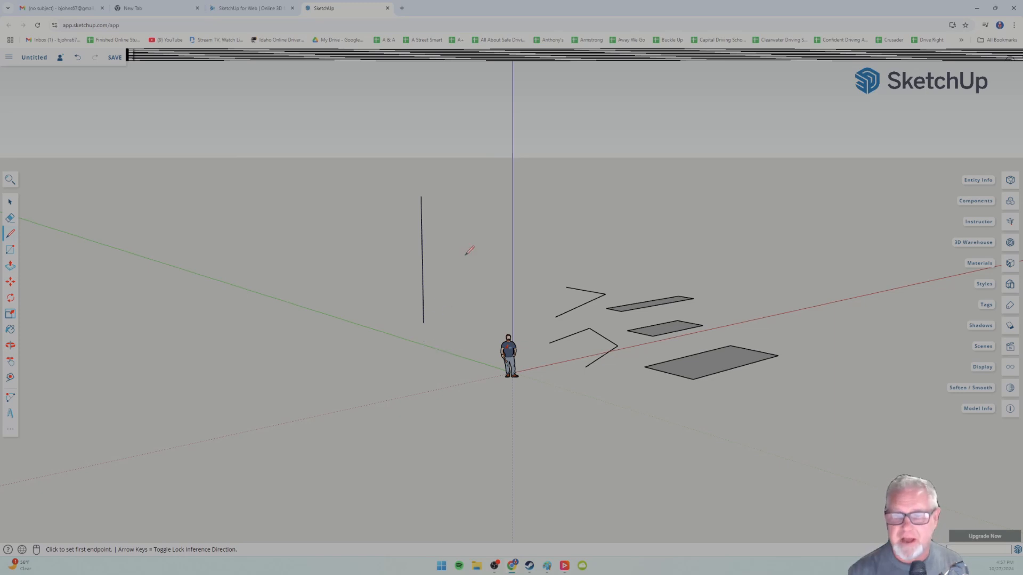
left_click(478, 286)
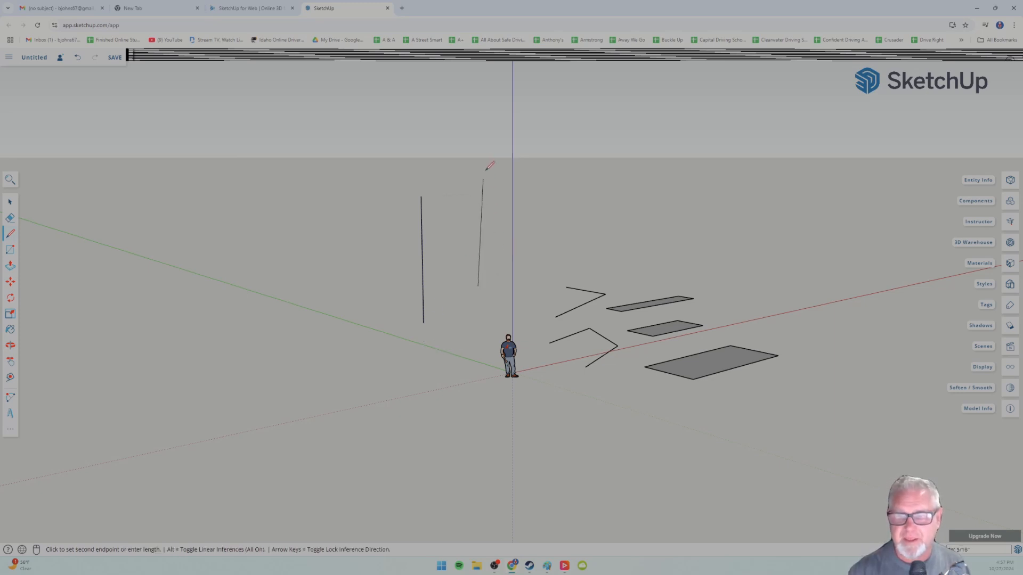
left_click(485, 111)
mouse_move(530, 224)
middle_mouse_down()
mouse_move(523, 281)
mouse_move(313, 276)
mouse_move(511, 293)
mouse_move(522, 267)
middle_mouse_up()
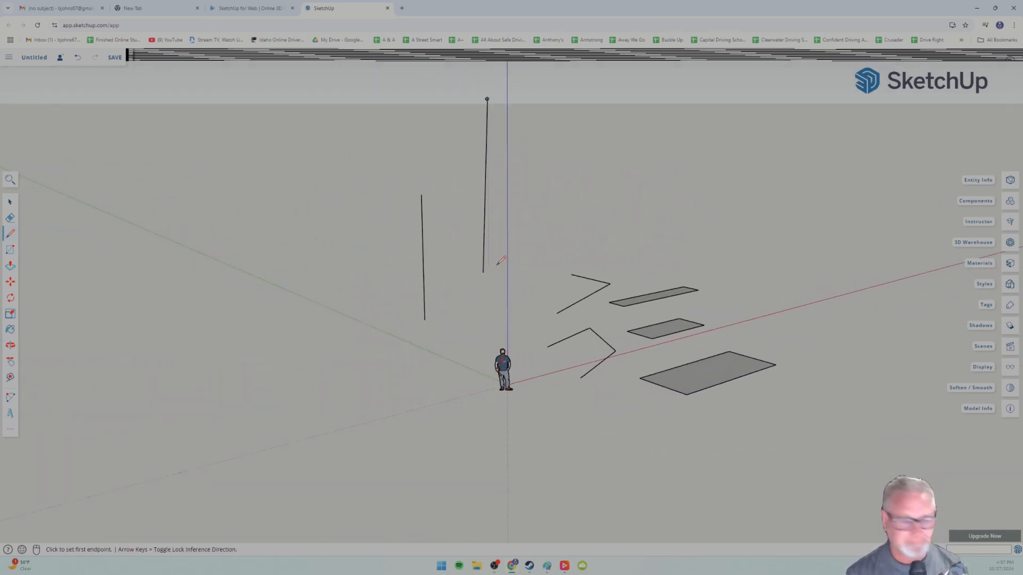
key("ctrl+z")
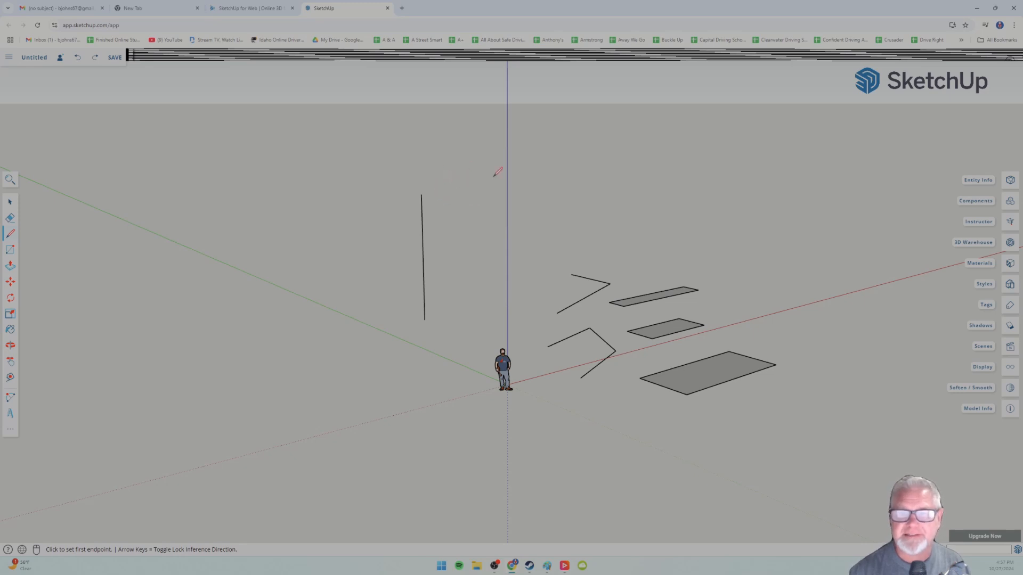
- Draw a long edge rightward along the red axis from the vertical line's top, forming an inverted L
left_click(421, 194)
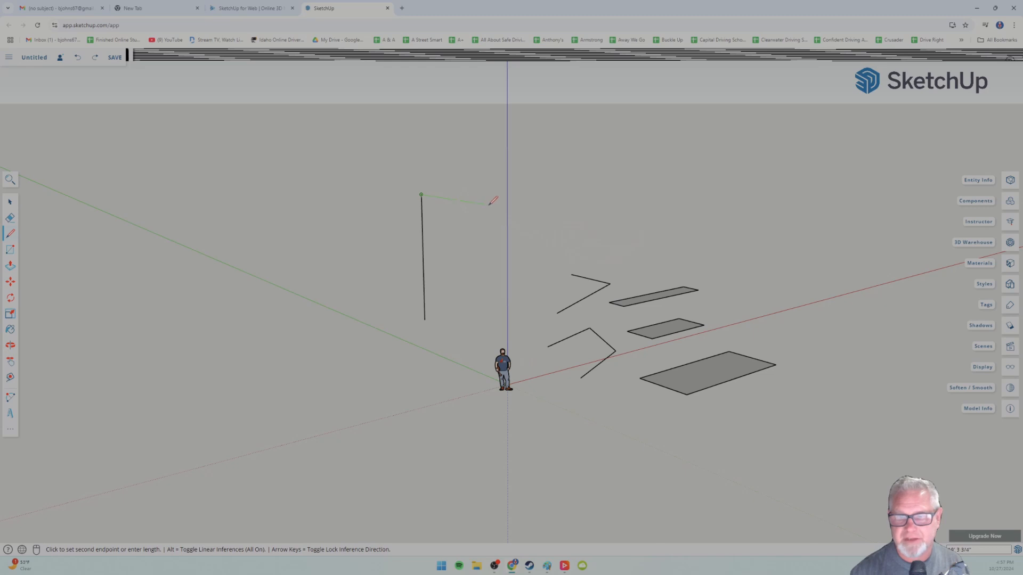
left_click(607, 179)
mouse_move(354, 355)
middle_mouse_down()
mouse_move(434, 361)
mouse_move(682, 336)
mouse_move(306, 352)
mouse_move(282, 366)
middle_mouse_up()
middle_click_drag(654, 229, 654, 254)
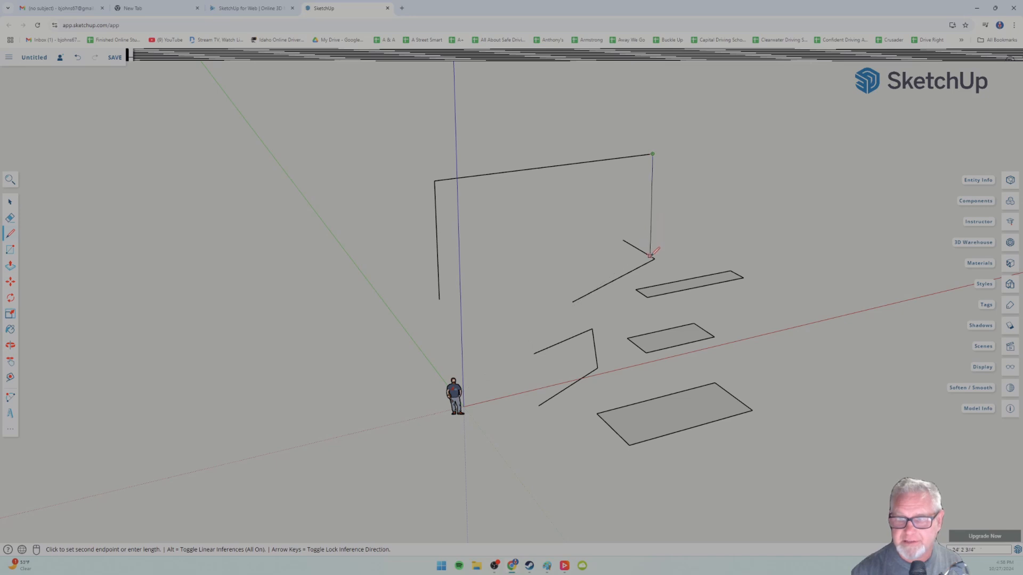
scroll(645, 253, "up", 4)
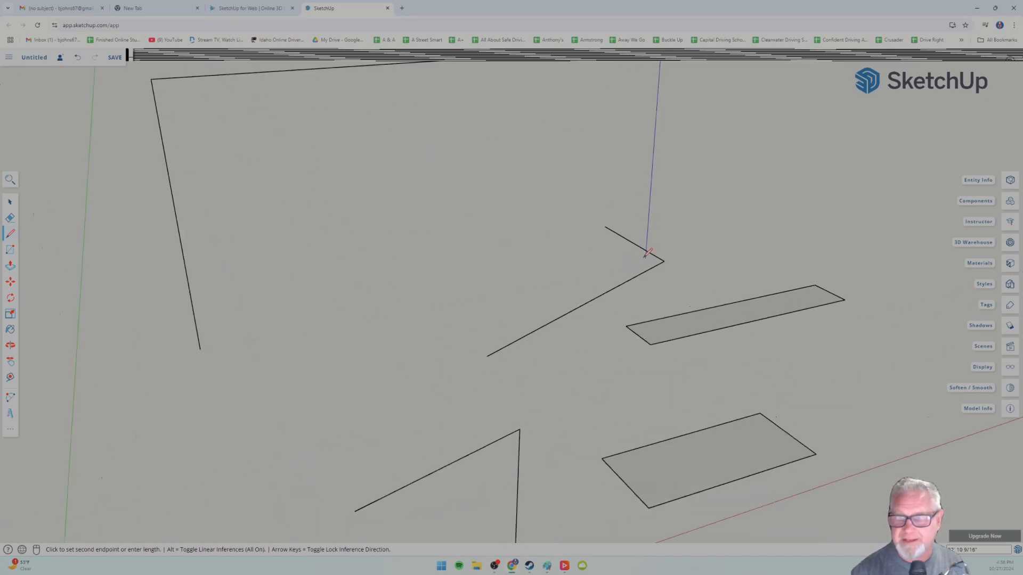
scroll(647, 253, "down", 5)
key("Escape")
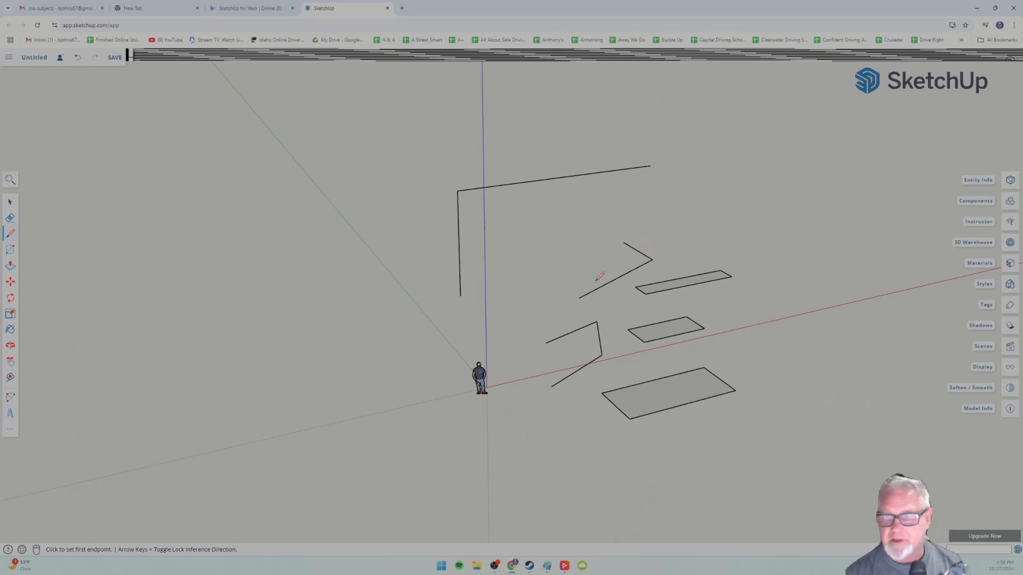
- Delete both edges of the upper angled line pair
left_click(11, 203)
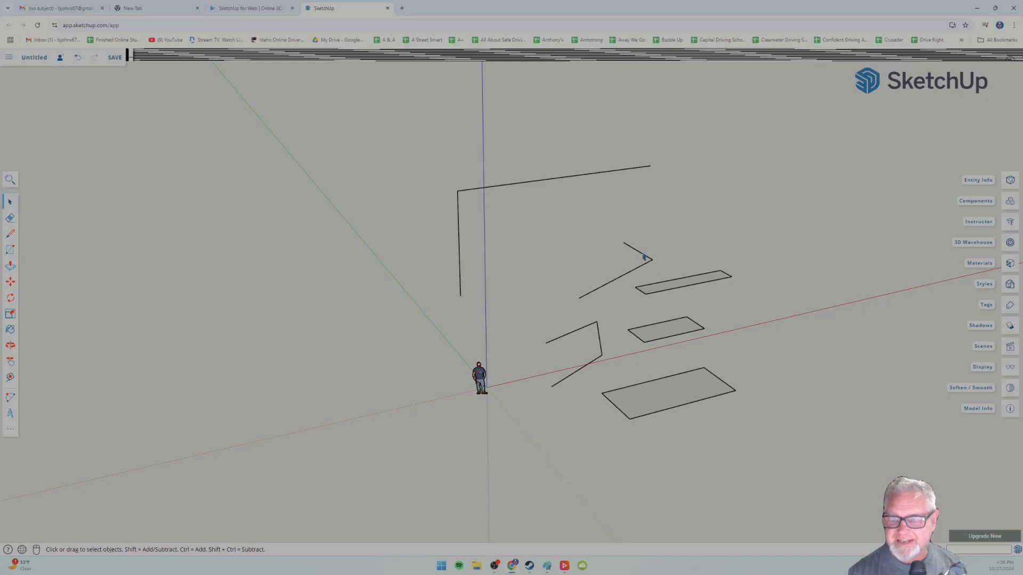
key("Delete")
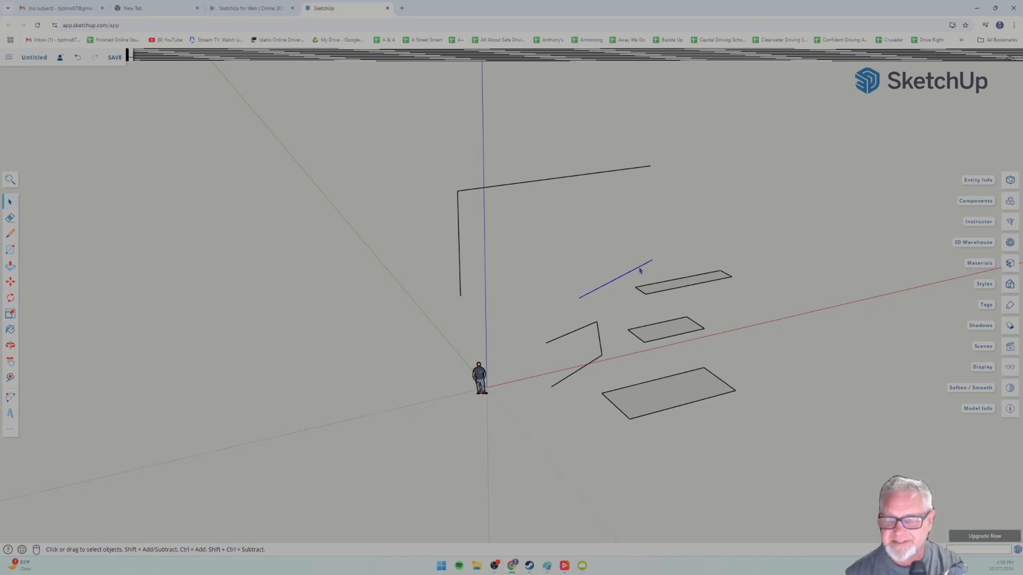
key("Delete")
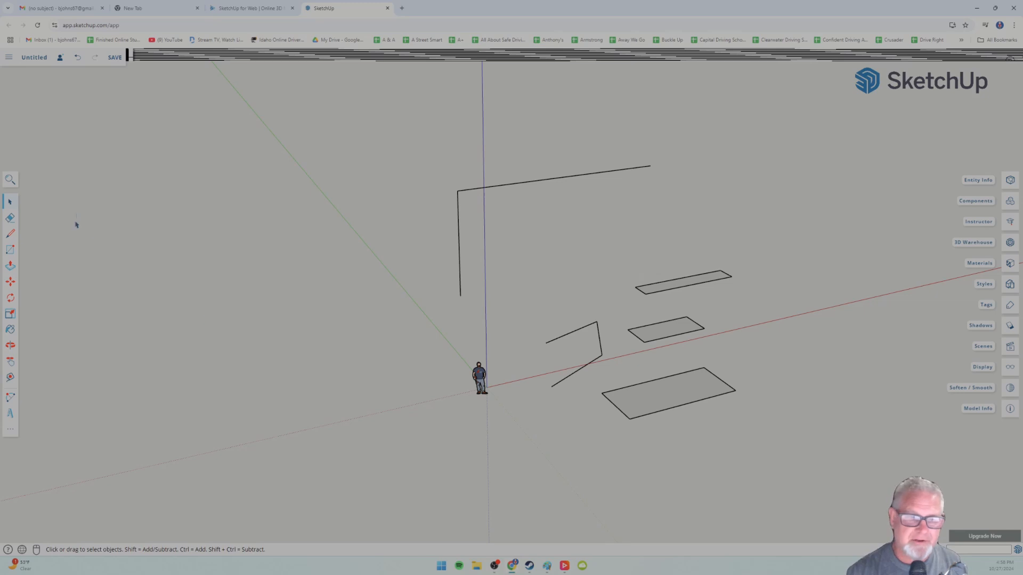
- Draw the right vertical and bottom edges to close the frame into an upright face
left_click(11, 234)
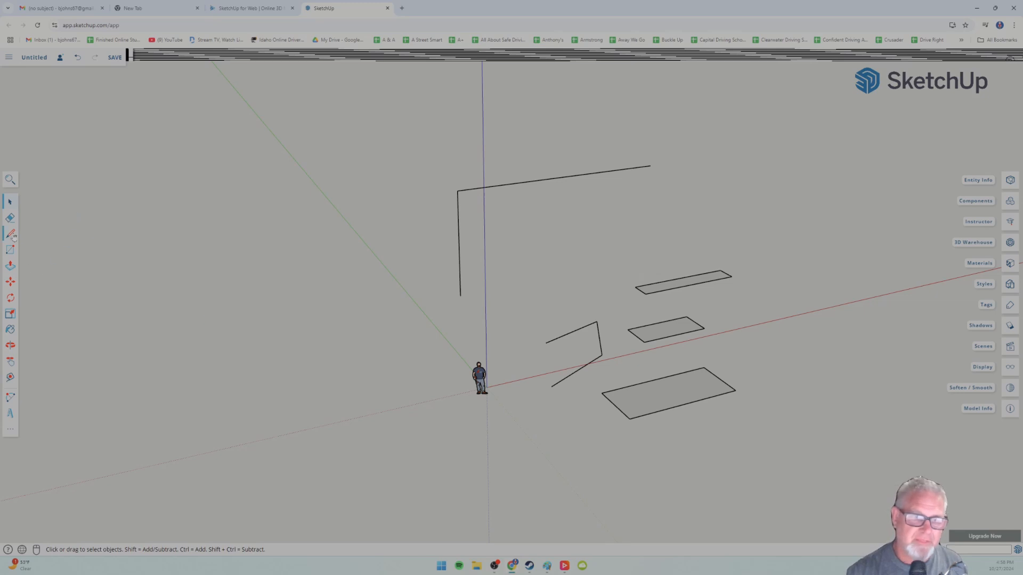
left_click(650, 166)
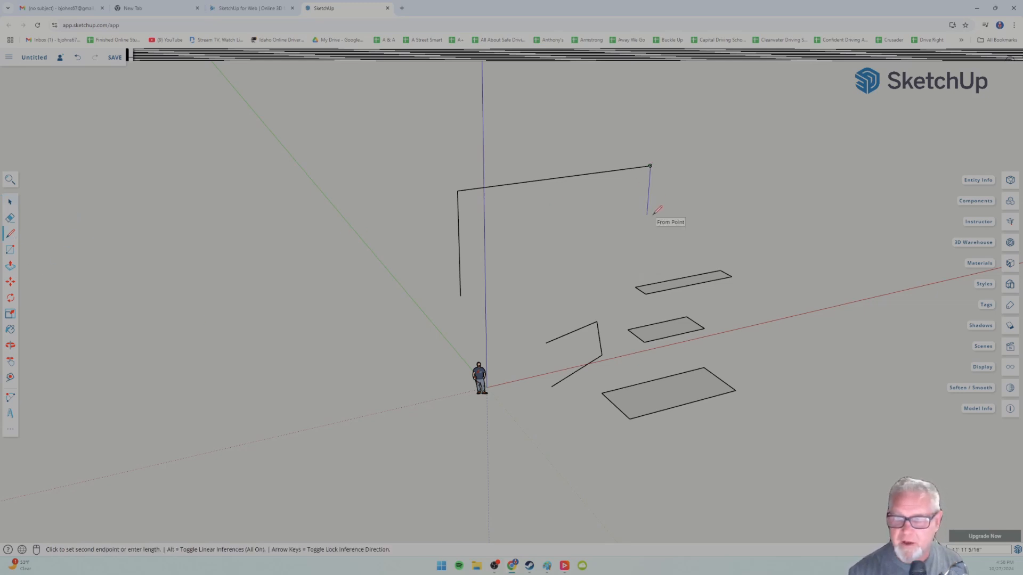
left_click(643, 263)
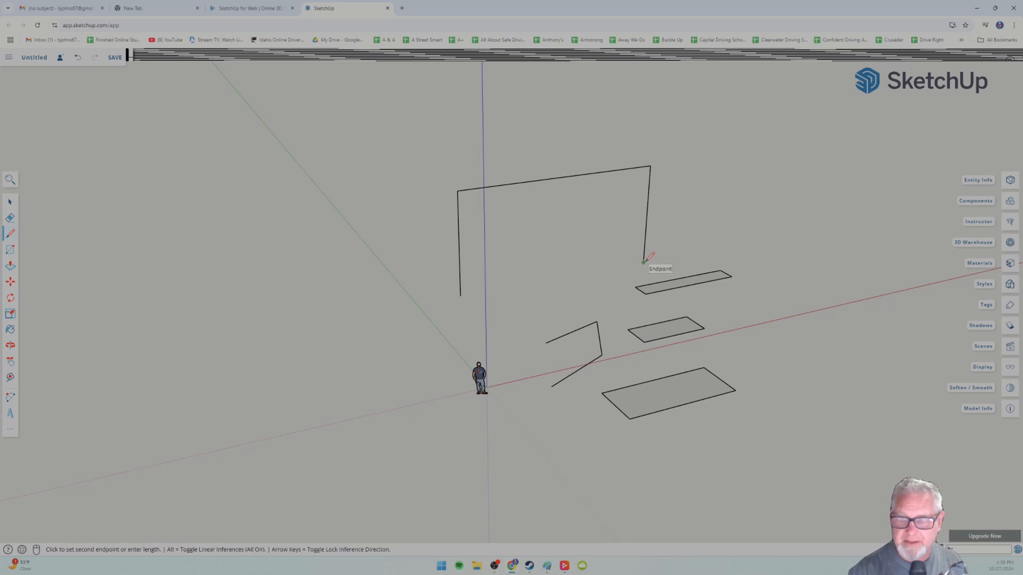
left_click(460, 295)
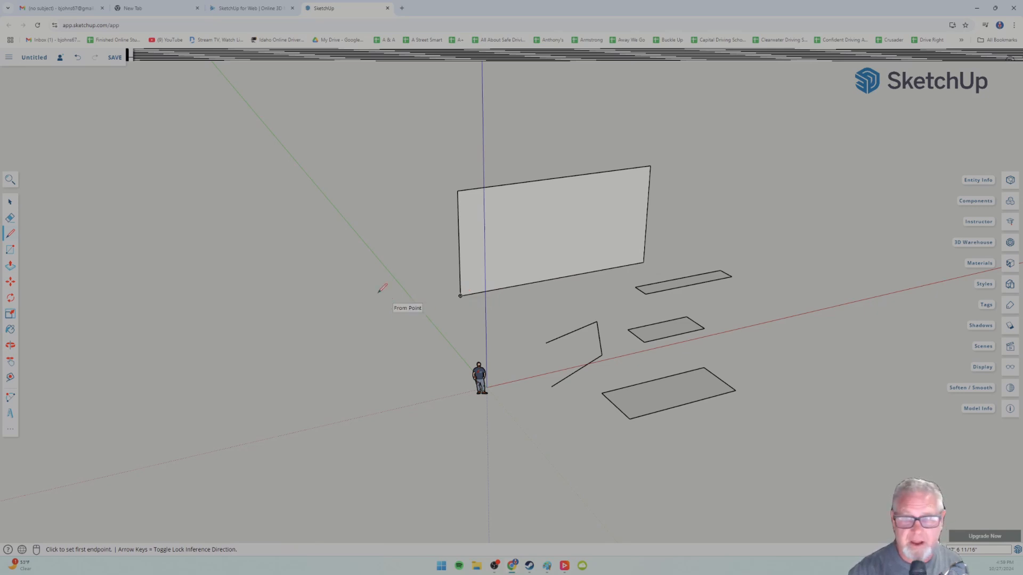
middle_click_drag(320, 269, 590, 237)
key("ctrl+z")
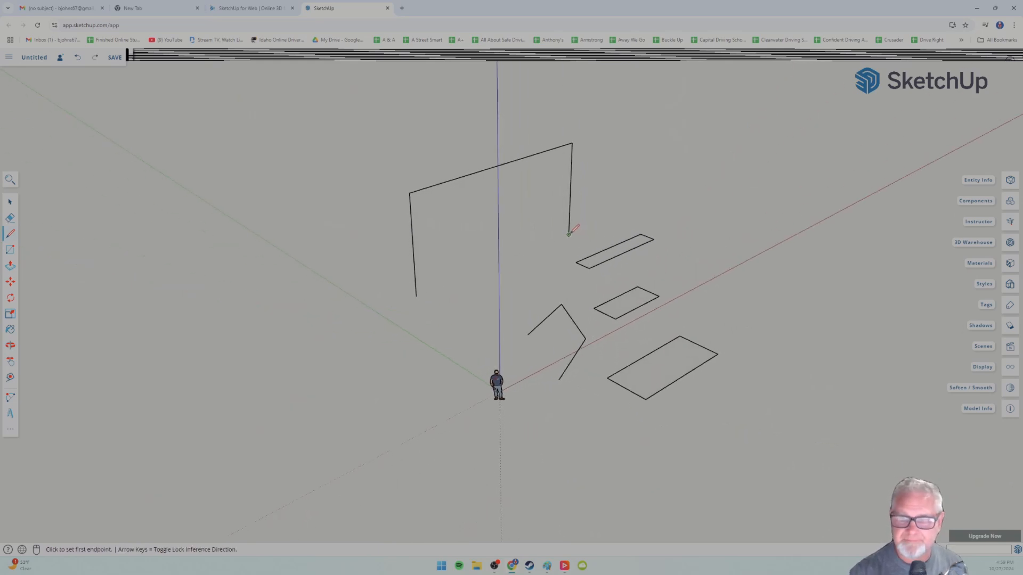
left_click(568, 235)
left_click(416, 297)
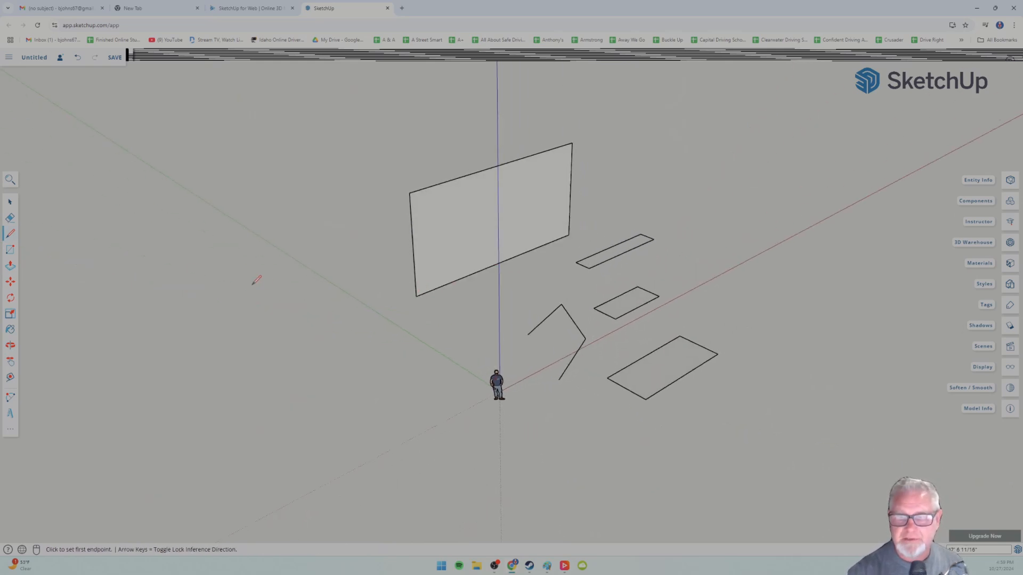
- Push/Pull the large vertical face into a thick box and adjust its depth
left_click(10, 266)
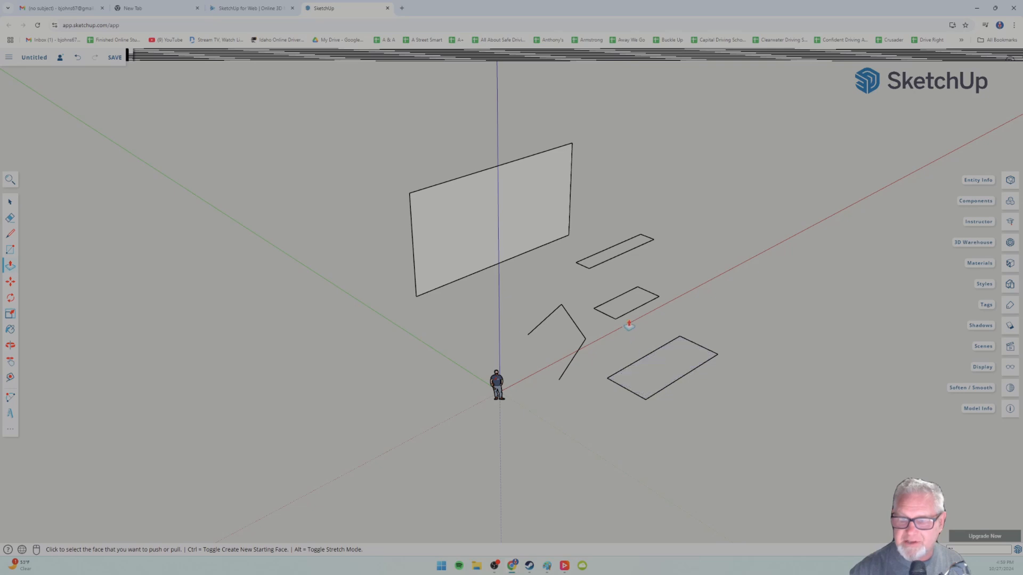
left_click(446, 241)
left_click(469, 254)
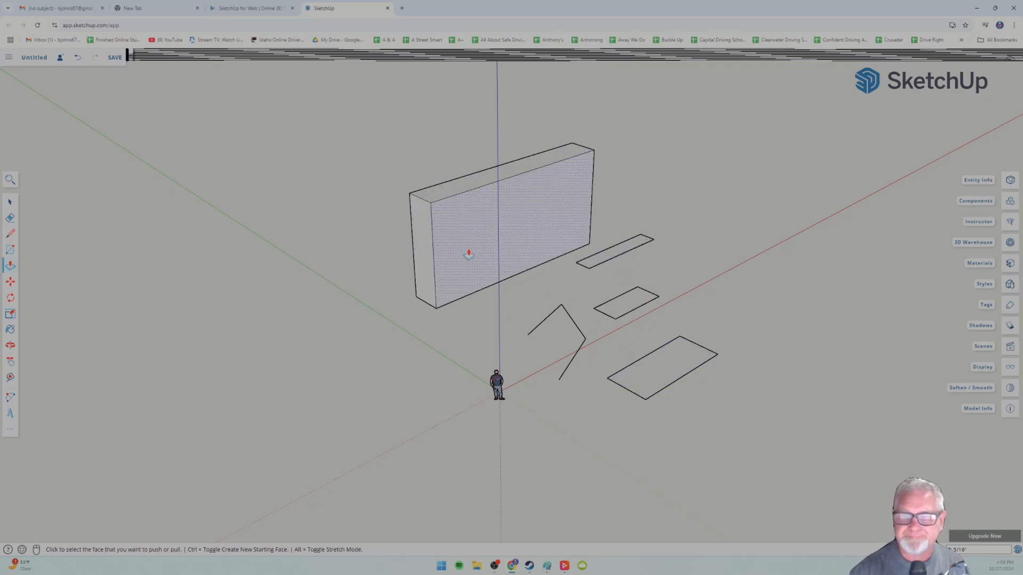
left_click(465, 260)
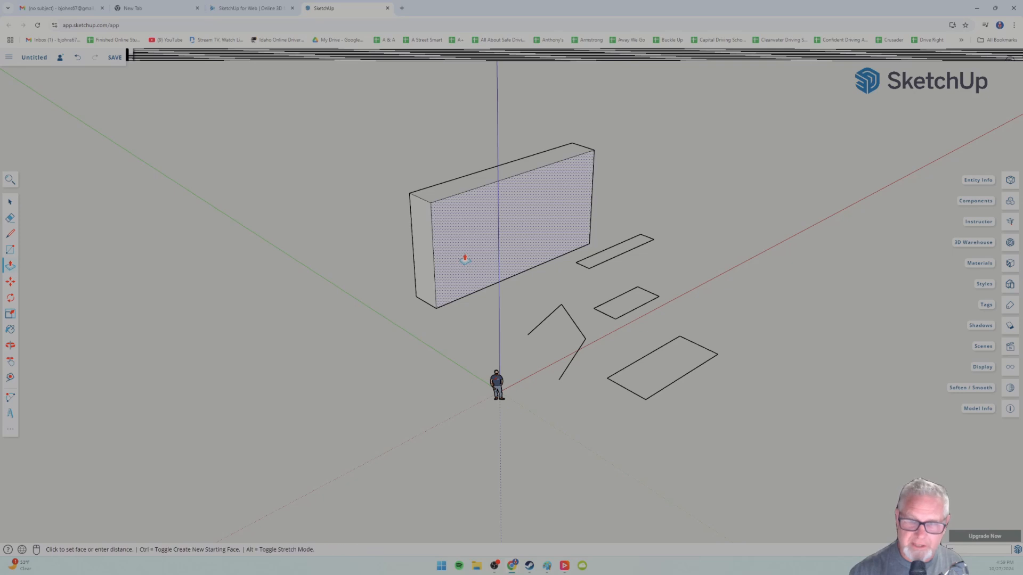
left_click(422, 236)
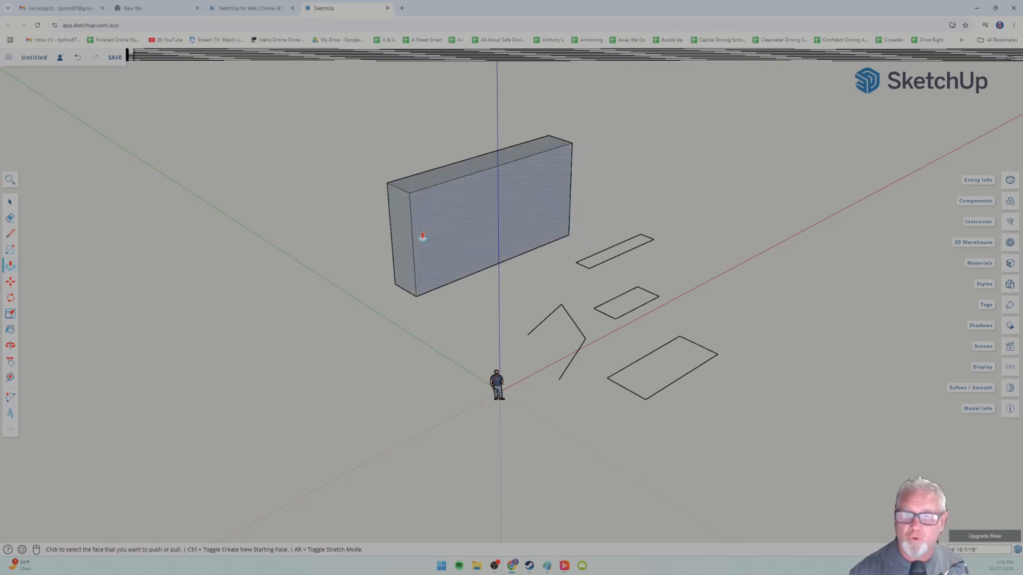
left_click(423, 236)
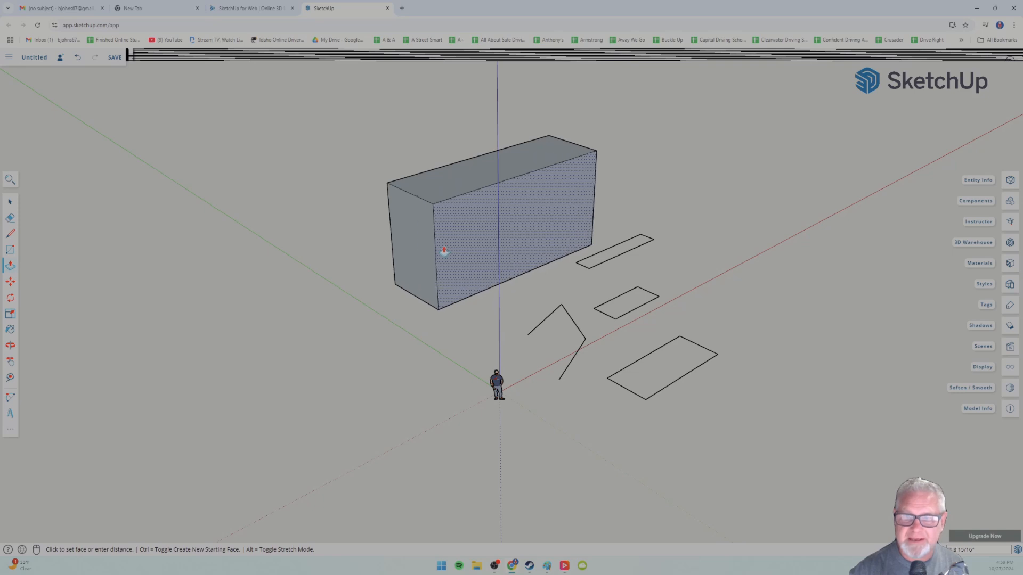
left_click(341, 238)
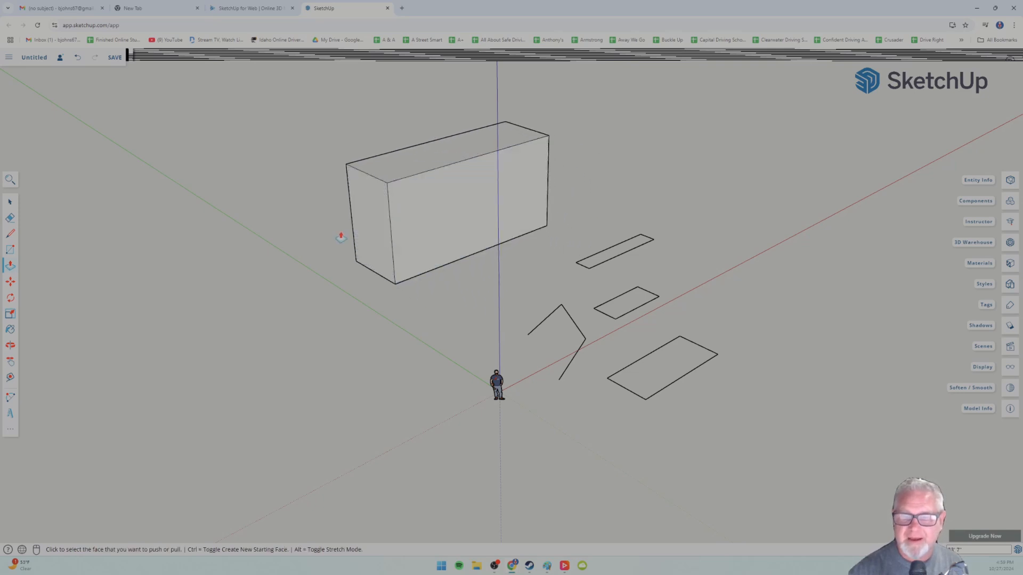
- Push the box's front face in to a new depth and pull its side face outward
middle_click_drag(320, 250, 384, 265)
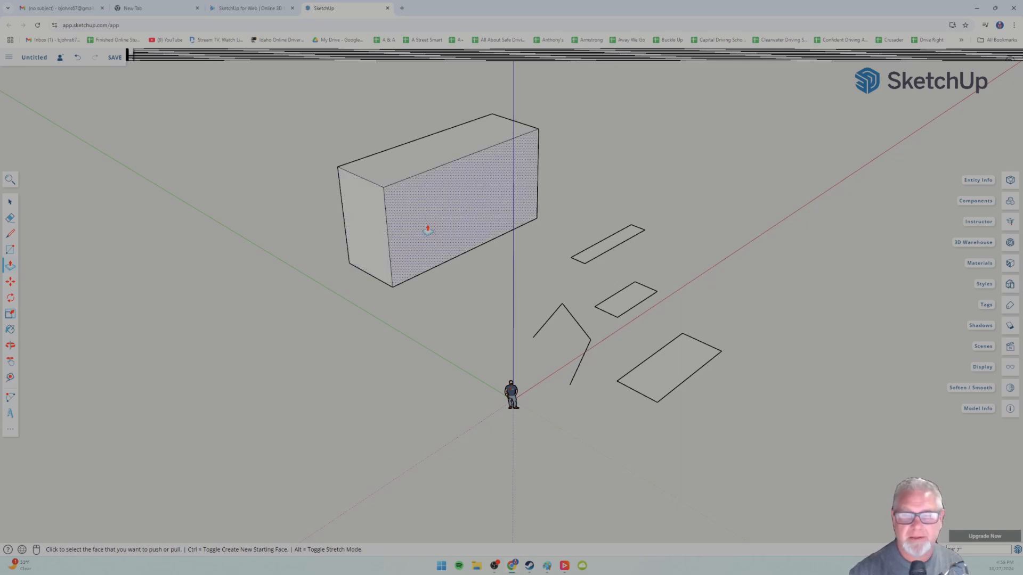
left_click(432, 228)
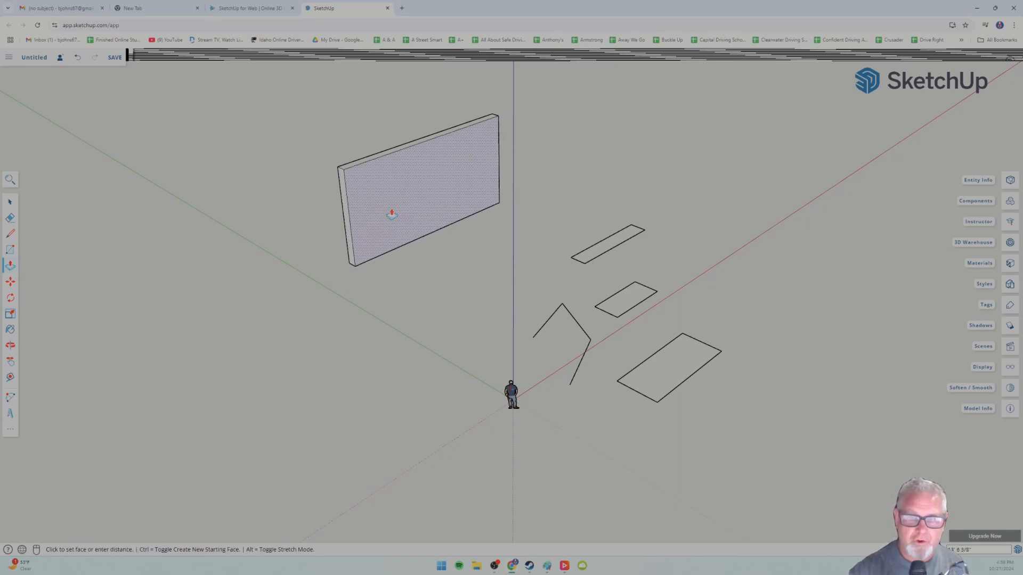
left_click(436, 235)
middle_click_drag(287, 291, 361, 304)
left_click(343, 270)
middle_click_drag(343, 270, 489, 263)
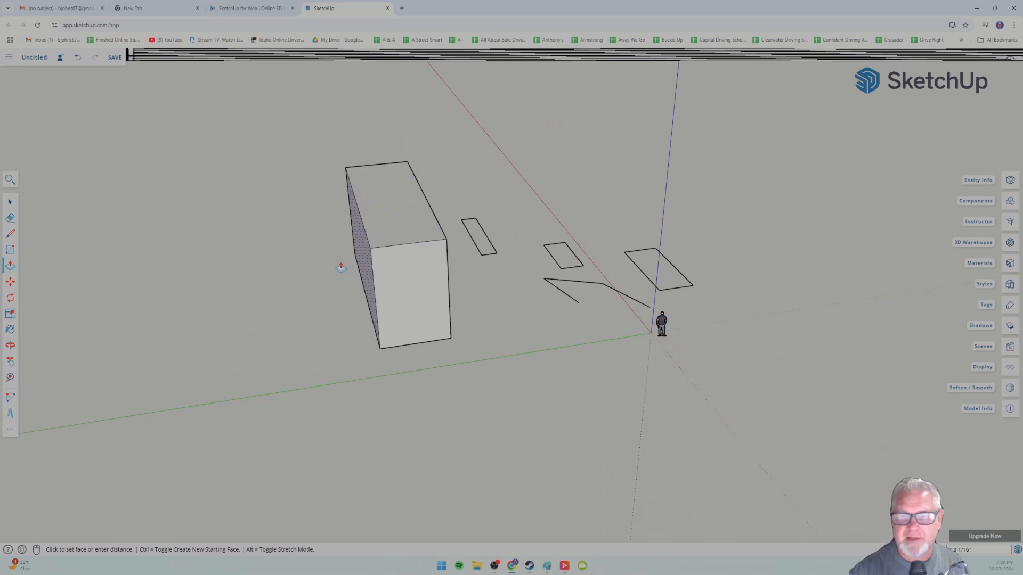
left_click(349, 277)
middle_click_drag(487, 347, 224, 343)
- Raise the narrow, middle and flat rectangles into upright boxes, widening the middle and narrow ones
left_click_drag(572, 252, 575, 207)
left_click_drag(604, 295, 604, 249)
left_click_drag(667, 330, 656, 372)
left_click_drag(619, 266, 535, 266)
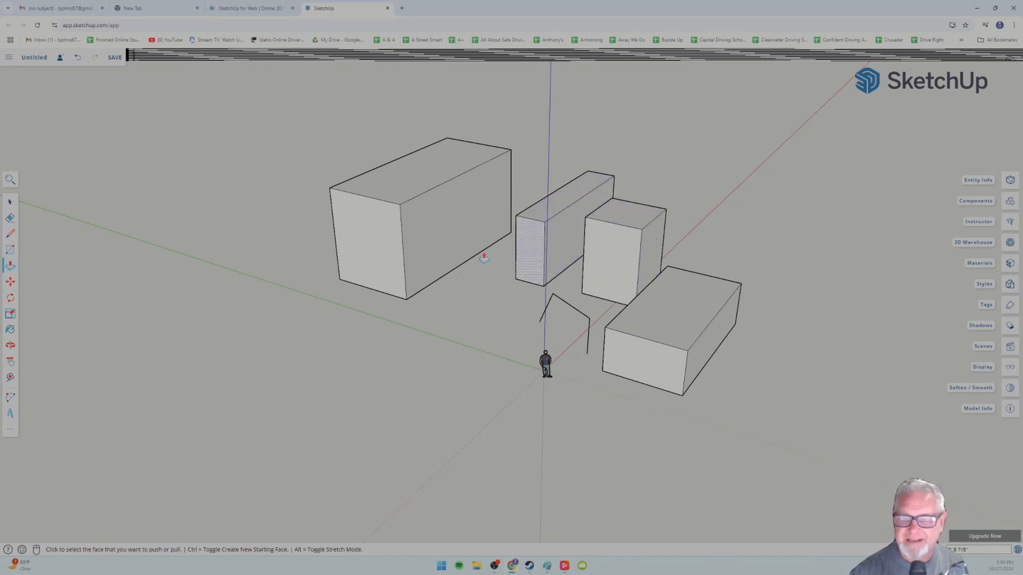
middle_click_drag(532, 219, 496, 224)
left_click_drag(482, 216, 468, 218)
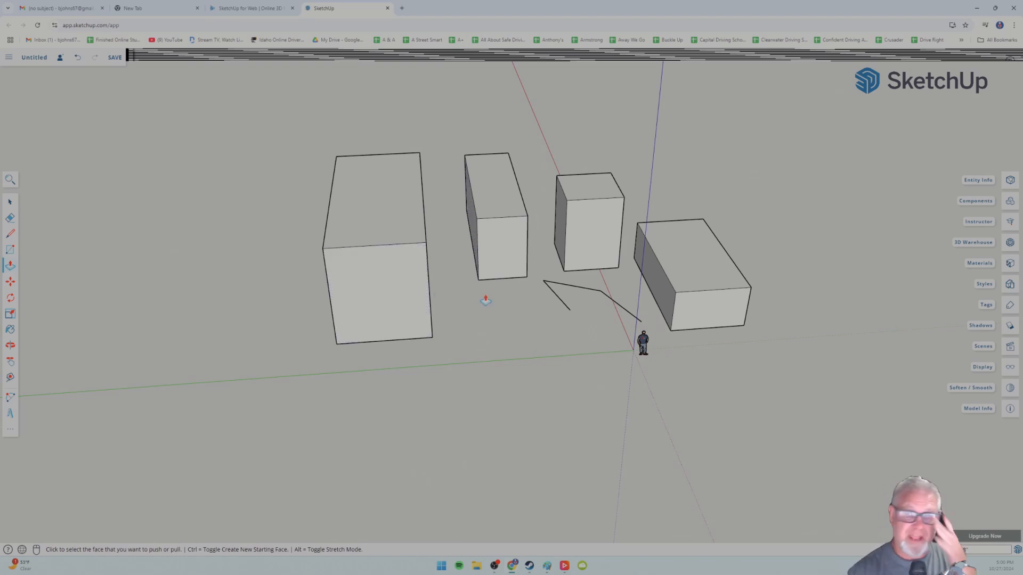
middle_click_drag(485, 293, 319, 326)
middle_click_drag(224, 325, 260, 309)
- Draw a line across the open outline's ends to close it into a triangular face
left_click(10, 234)
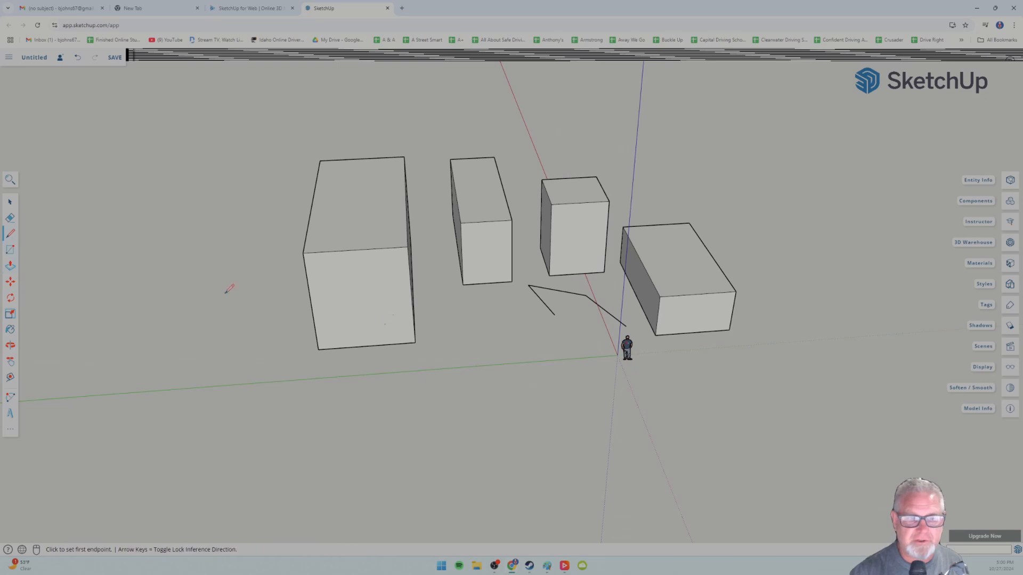
left_click(627, 326)
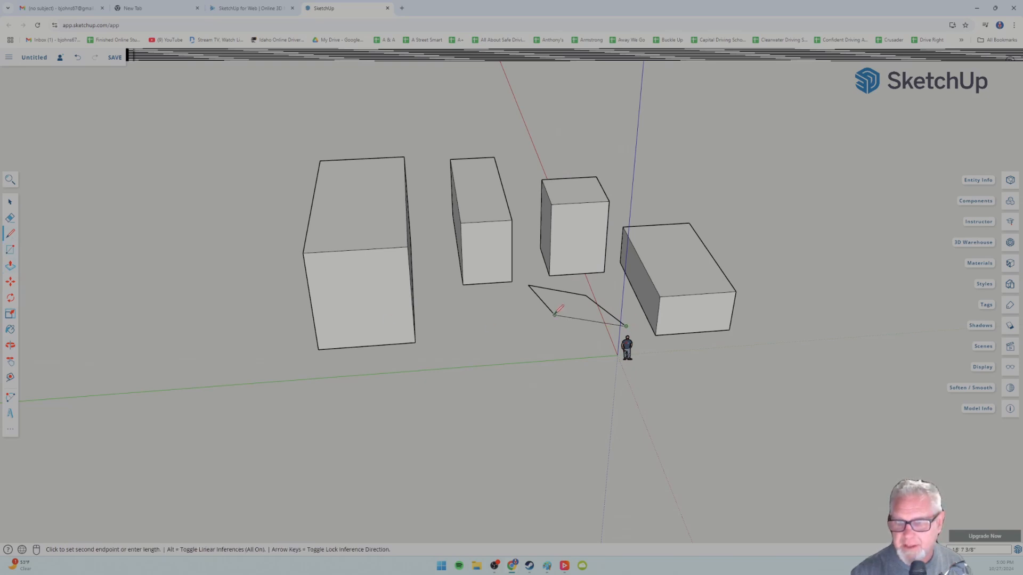
left_click(555, 315)
middle_click_drag(562, 340, 105, 283)
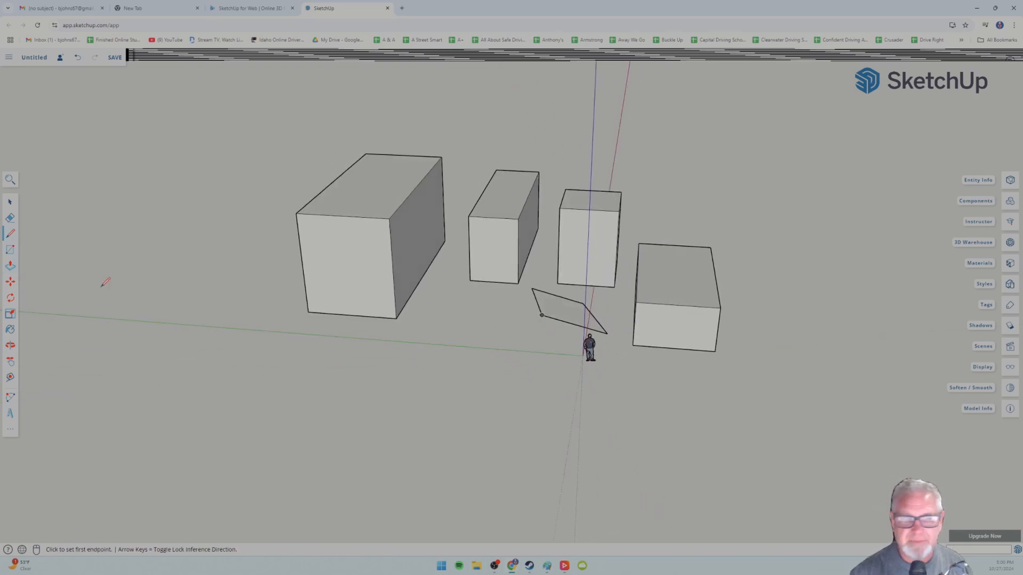
- Push/Pull the tilted triangular face up into a solid wedge prism
left_click(10, 265)
left_click(565, 309)
left_click(520, 294)
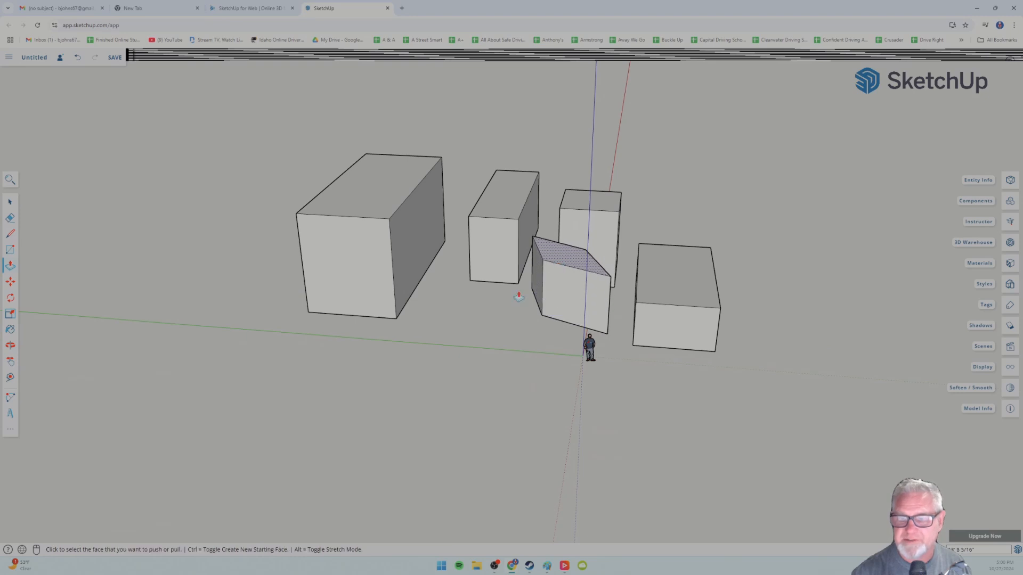
middle_click_drag(520, 294, 331, 369)
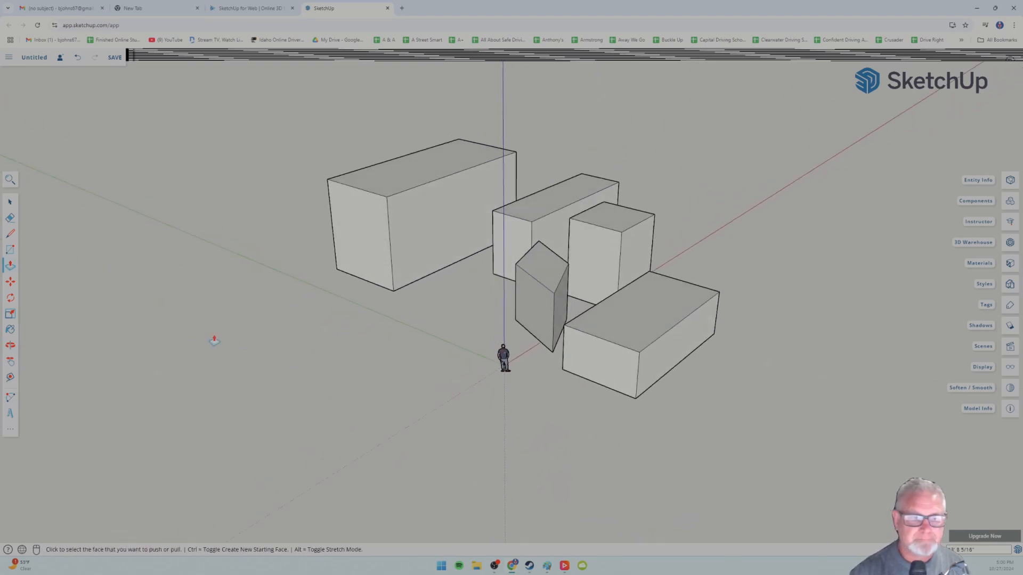
- Move the tilted prism to sit in front of the left box
left_click(10, 282)
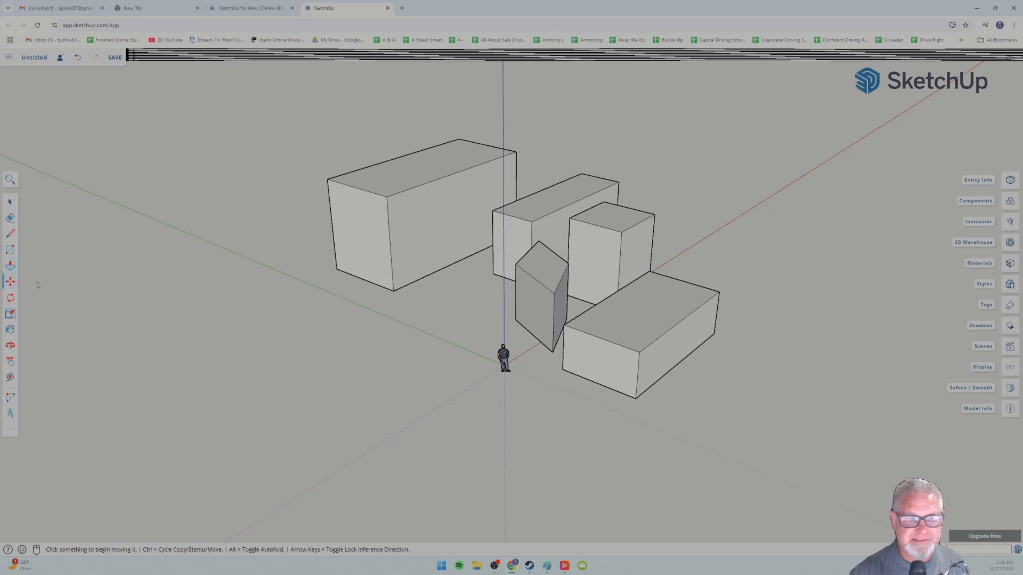
left_click(531, 305)
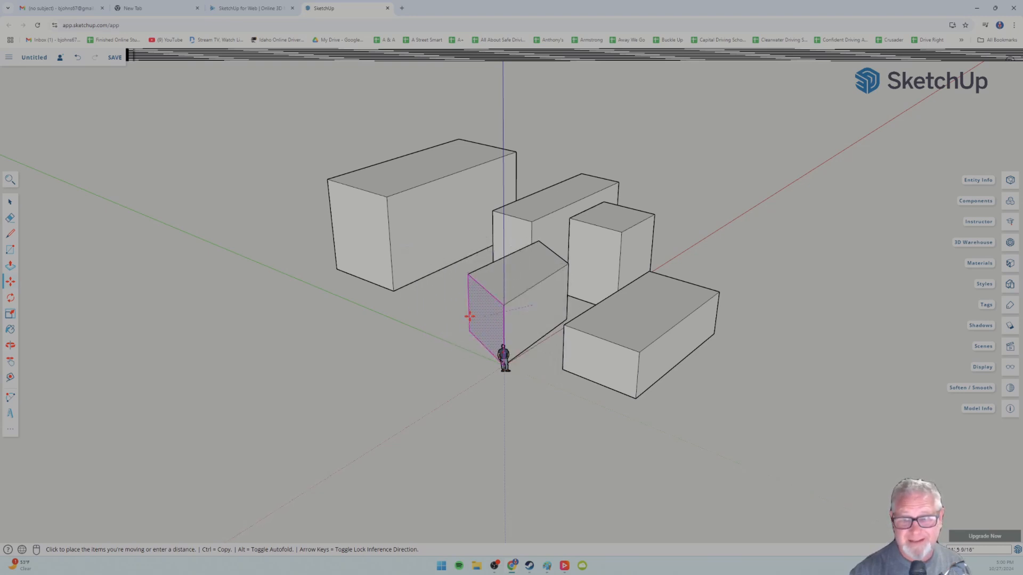
left_click(413, 299)
middle_click_drag(414, 299, 562, 380)
- Extend the front block's left face further left and push its top edge outward
left_click(422, 332)
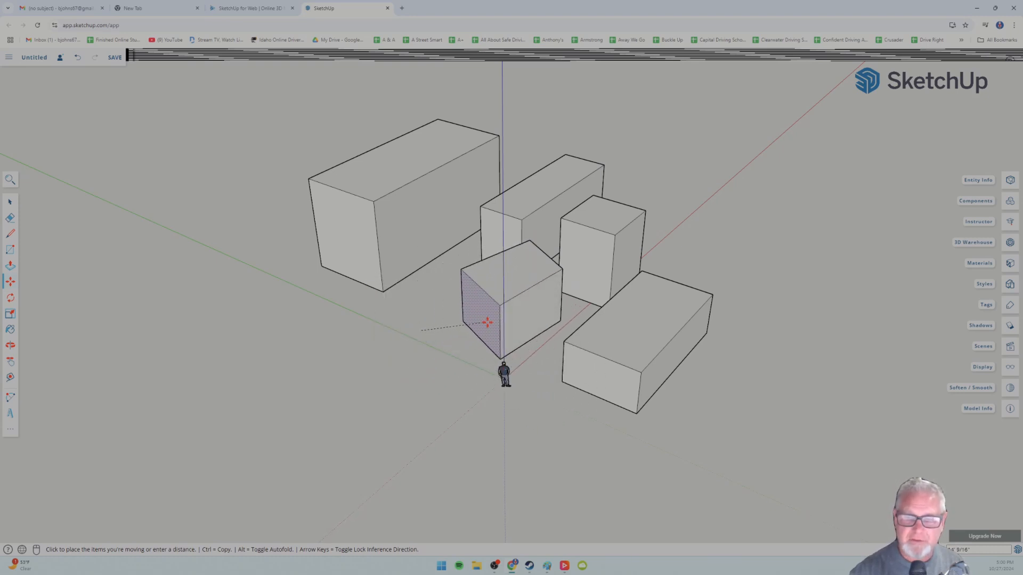
left_click(481, 343)
scroll(490, 374, "up", 2)
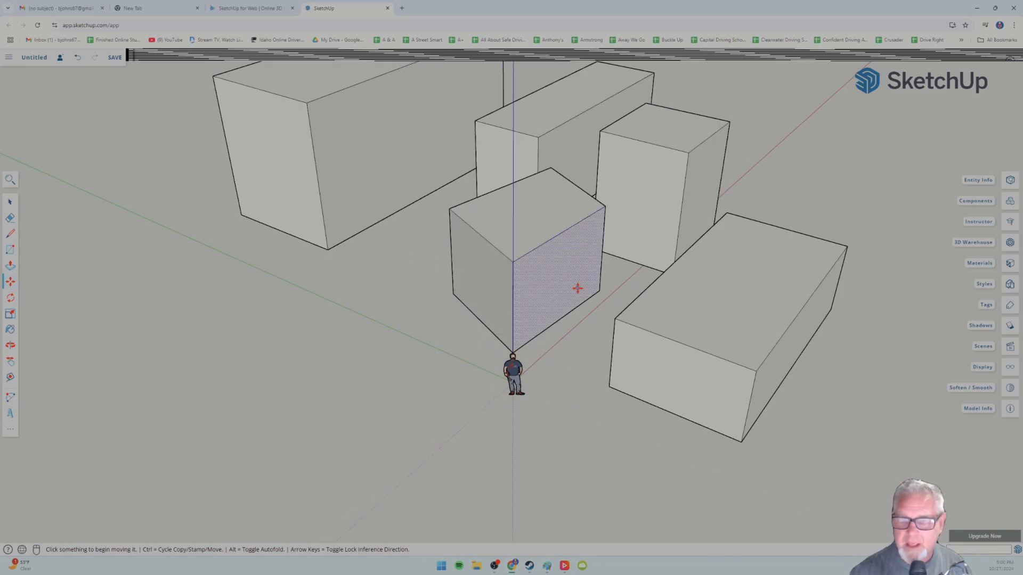
scroll(578, 288, "up", 2)
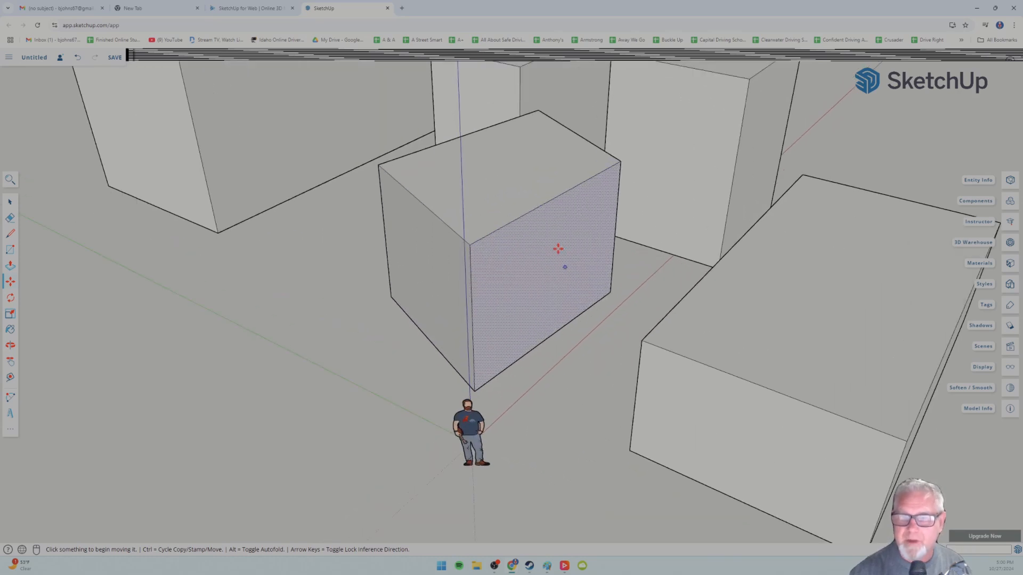
left_click(539, 209)
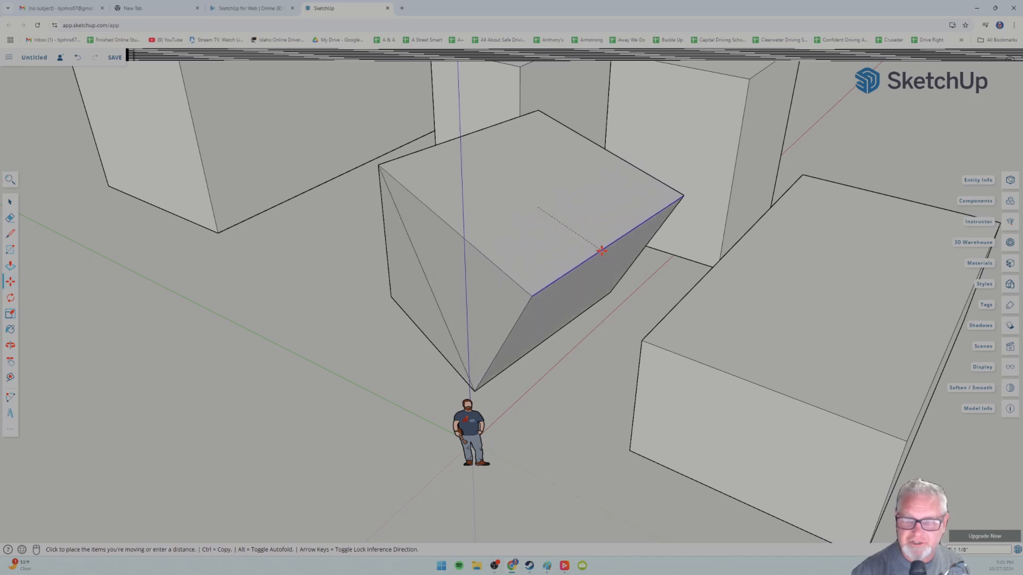
left_click(601, 250)
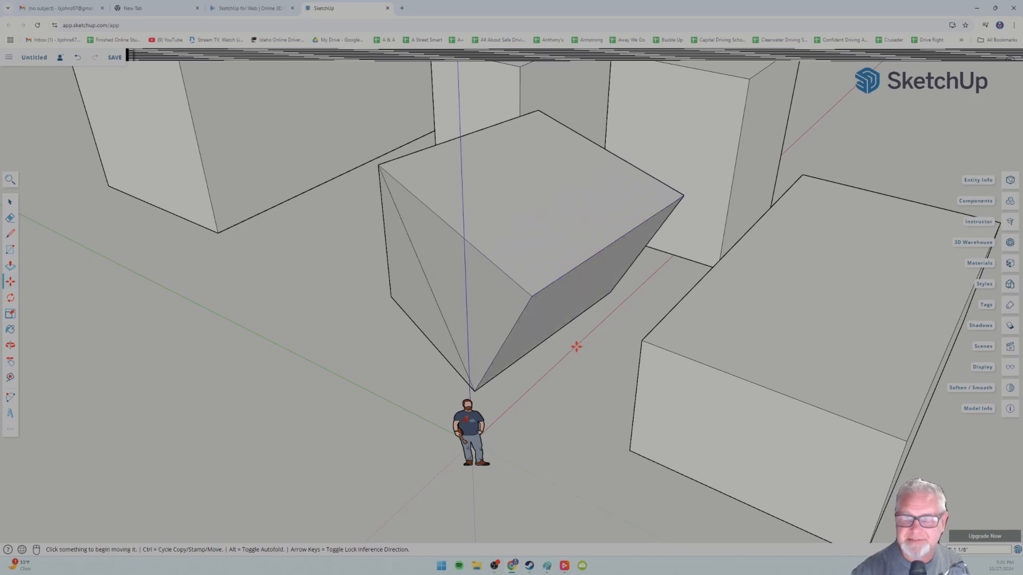
- Drop the block's corner point so its top slopes downward
left_click(532, 296)
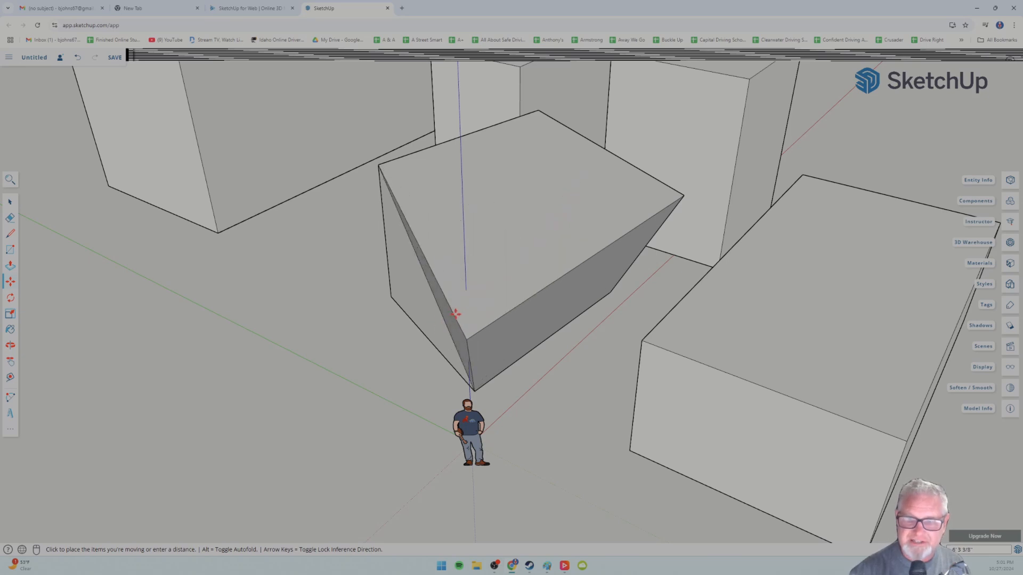
left_click(458, 315)
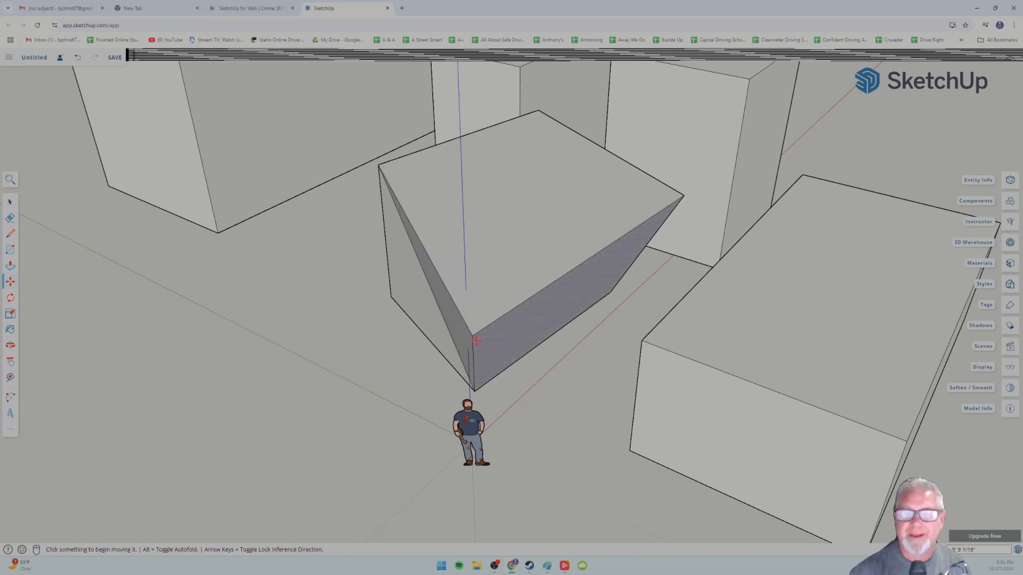
middle_click_drag(306, 364, 414, 388)
scroll(351, 377, "down", 5)
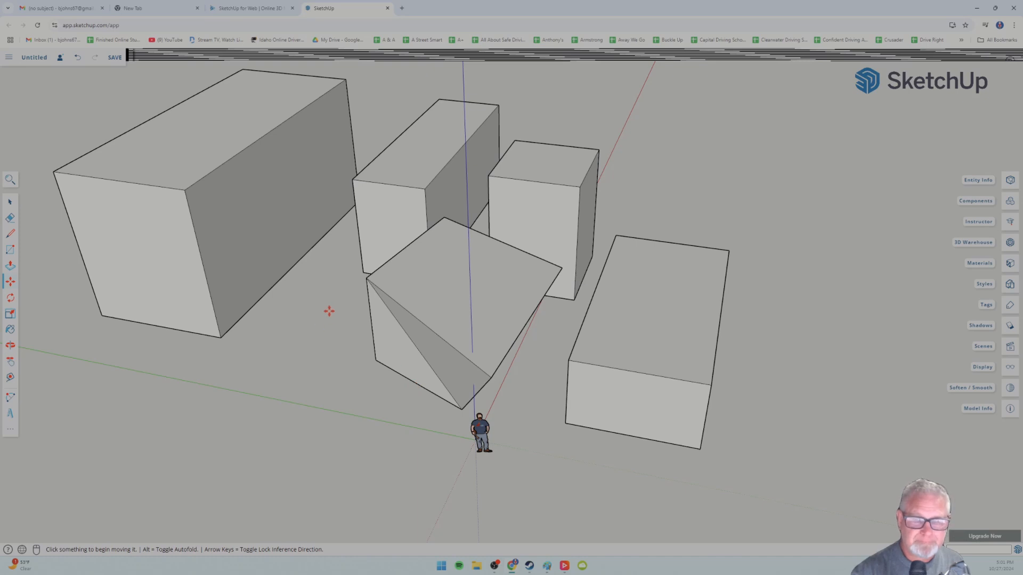
scroll(329, 311, "down", 3)
middle_click_drag(313, 303, 268, 281)
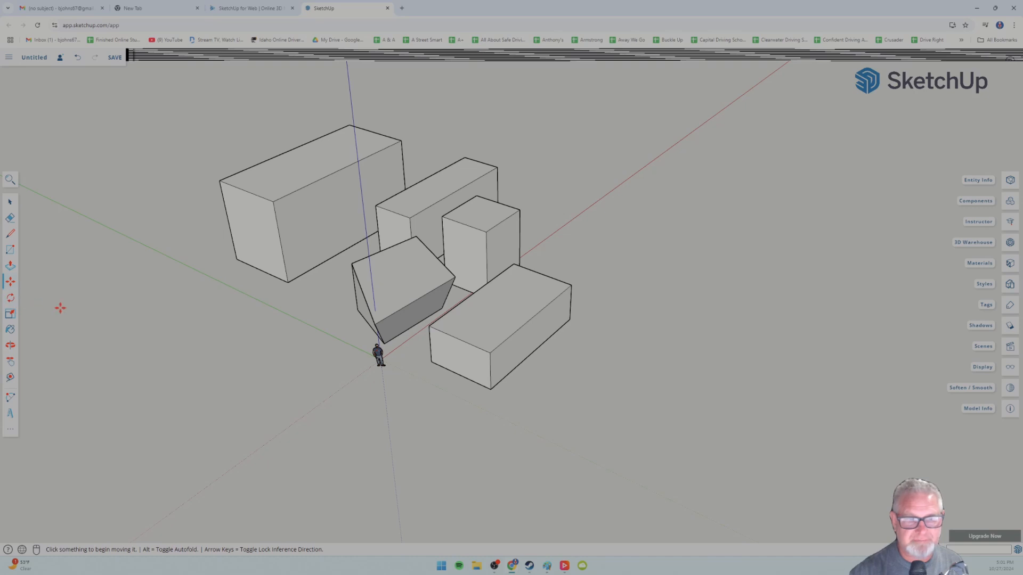
- Rotate the long low box's top face about a centre on it, twisting the box into a slanted shape
left_click(10, 299)
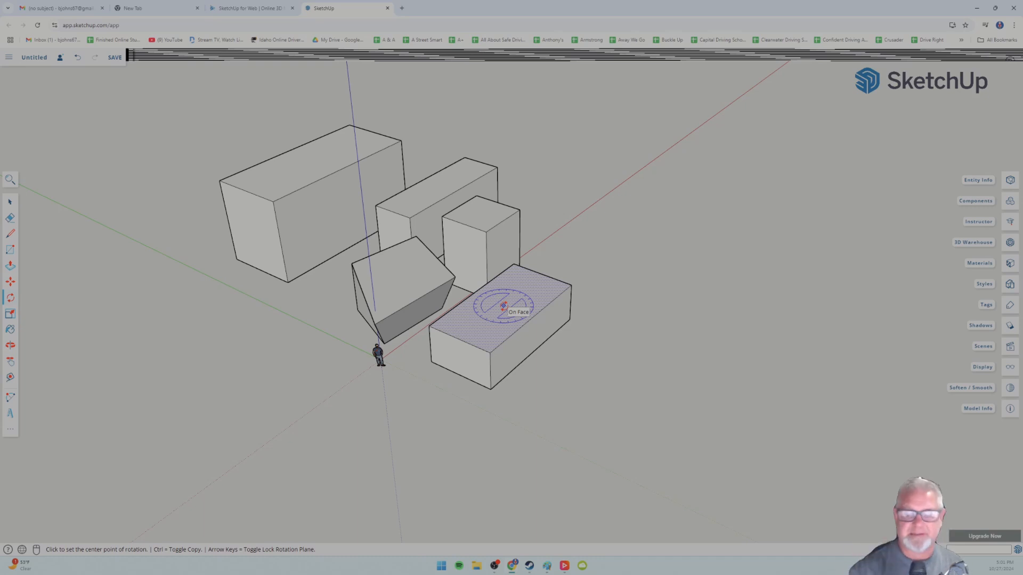
left_click(504, 305)
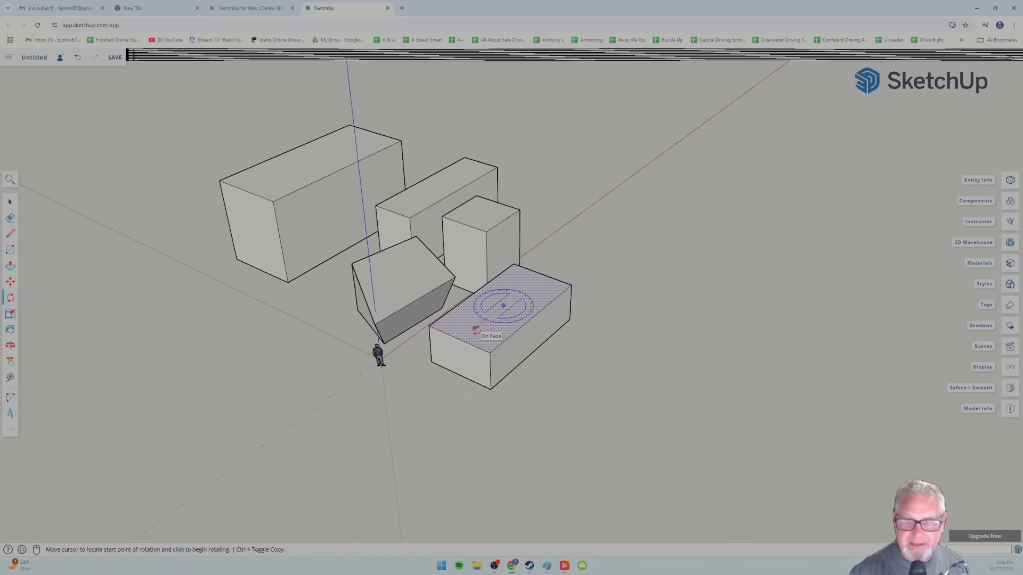
left_click(525, 315)
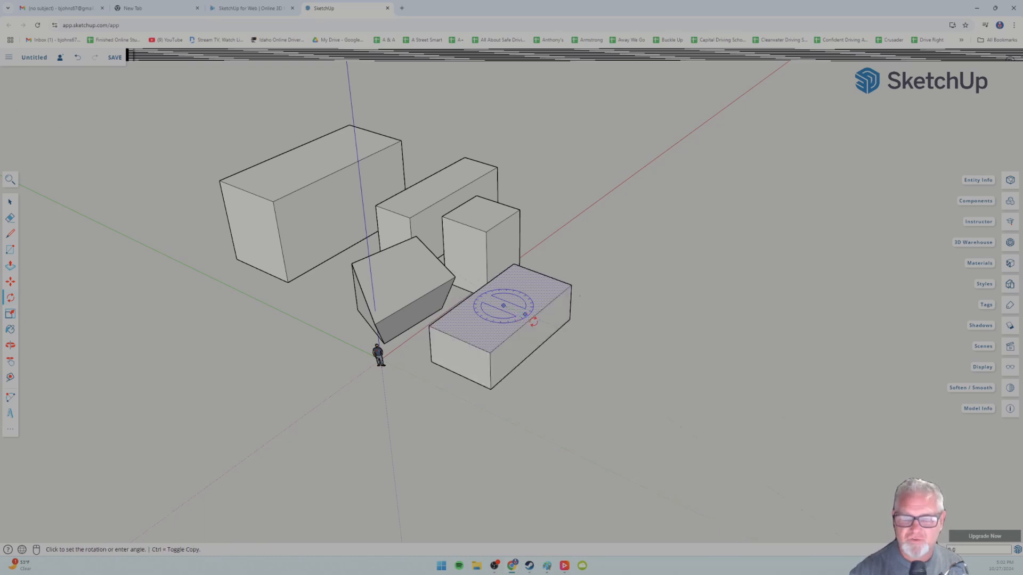
left_click(528, 296)
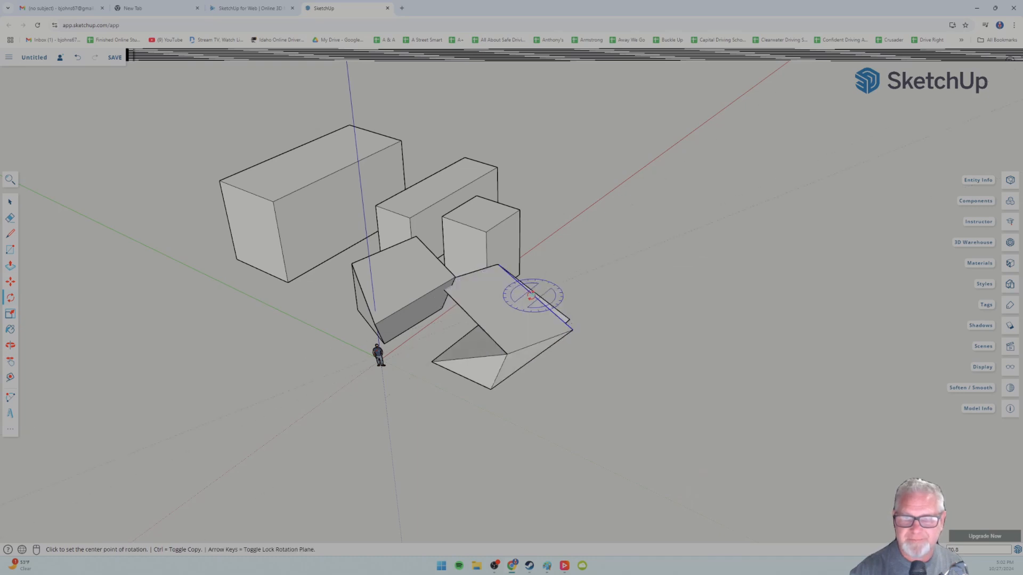
middle_click_drag(589, 406, 160, 346)
middle_click_drag(411, 375, 634, 373)
scroll(468, 368, "down", 1)
middle_click_drag(468, 369, 486, 359)
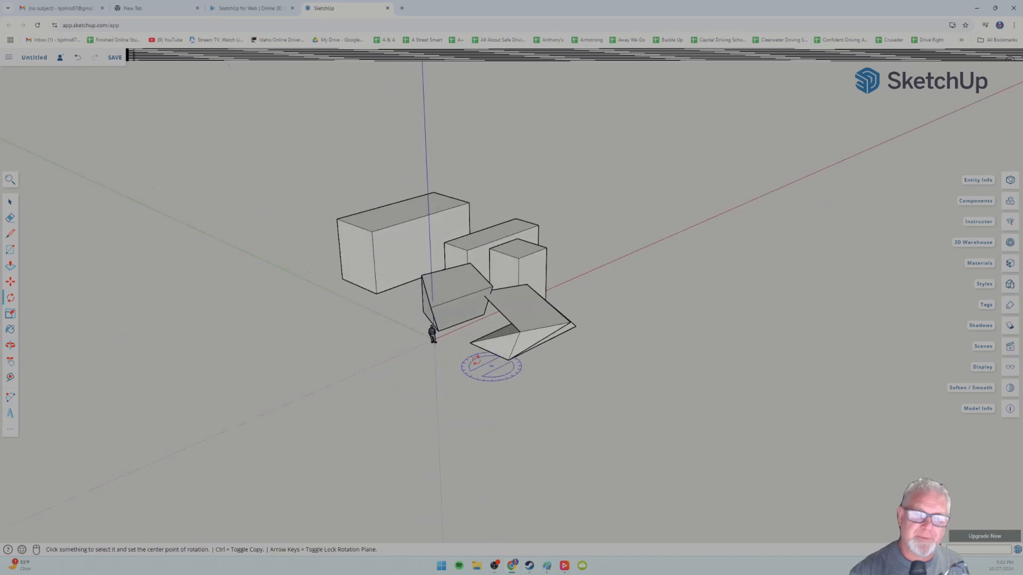
middle_click_drag(395, 357, 484, 362)
scroll(455, 357, "down", 2)
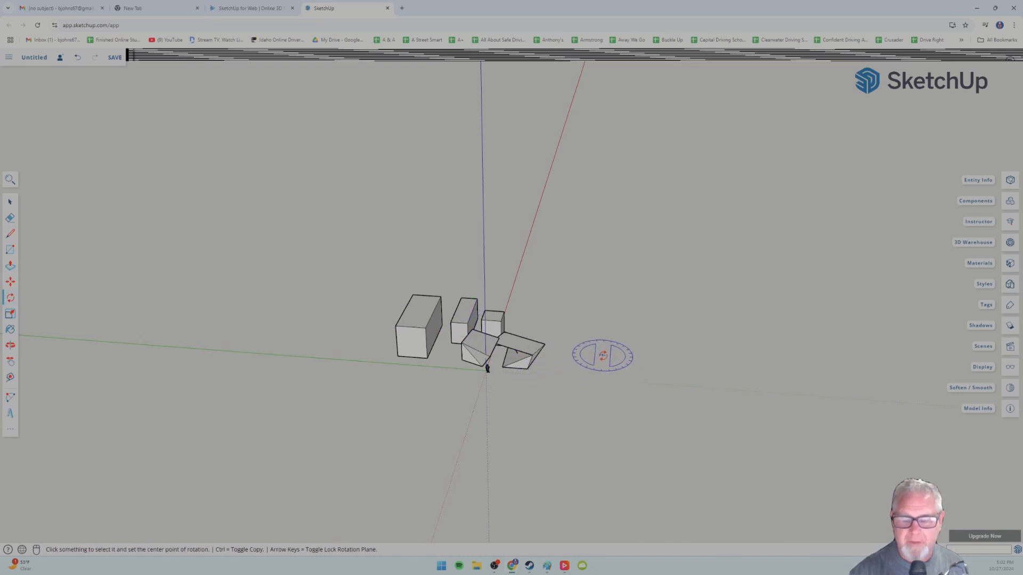
middle_click_drag(603, 355, 603, 356)
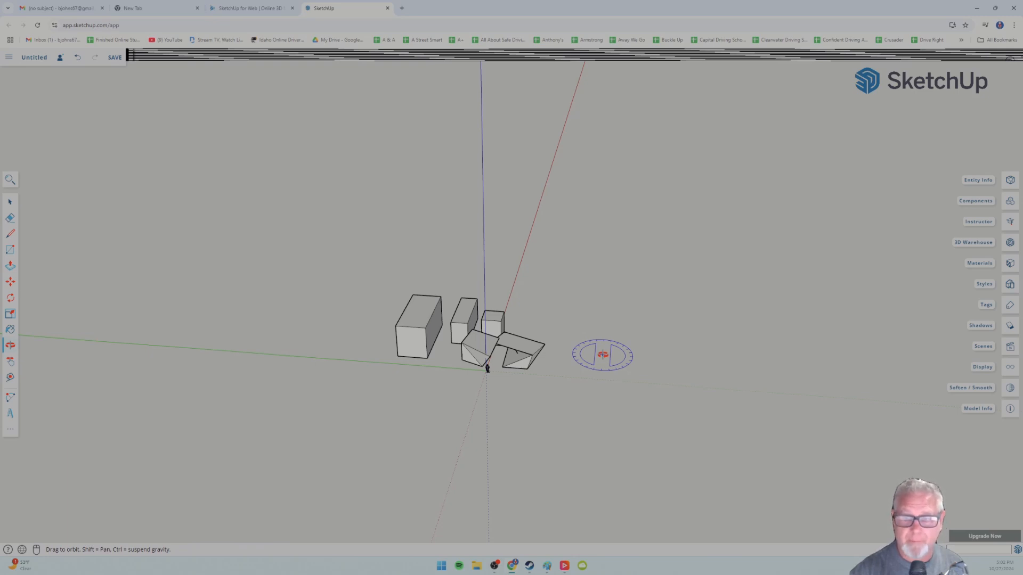
middle_click_drag(603, 354, 484, 382)
scroll(511, 355, "up", 5)
scroll(510, 355, "down", 10)
scroll(539, 351, "up", 6)
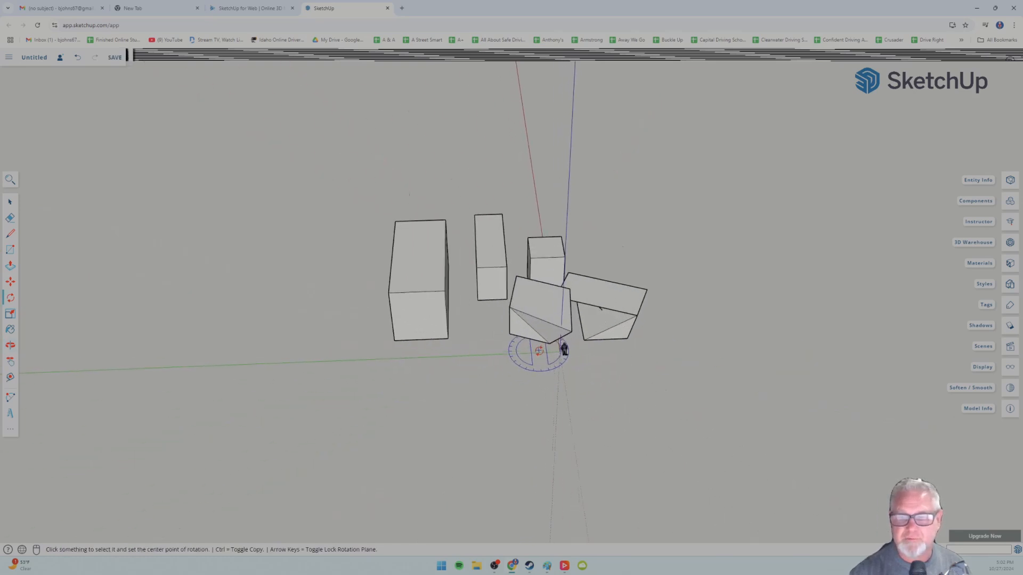
scroll(539, 351, "down", 5)
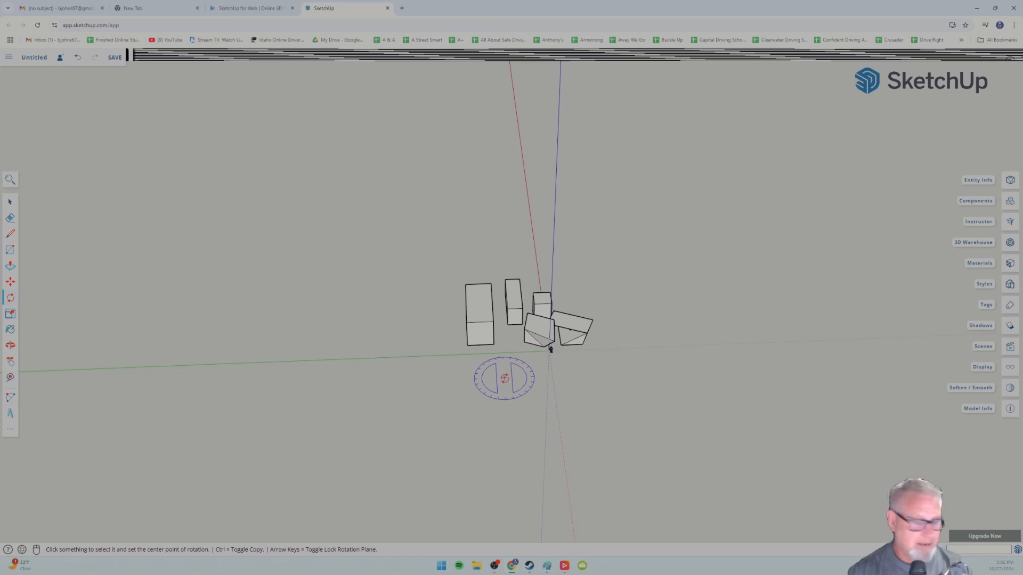
left_click(10, 202)
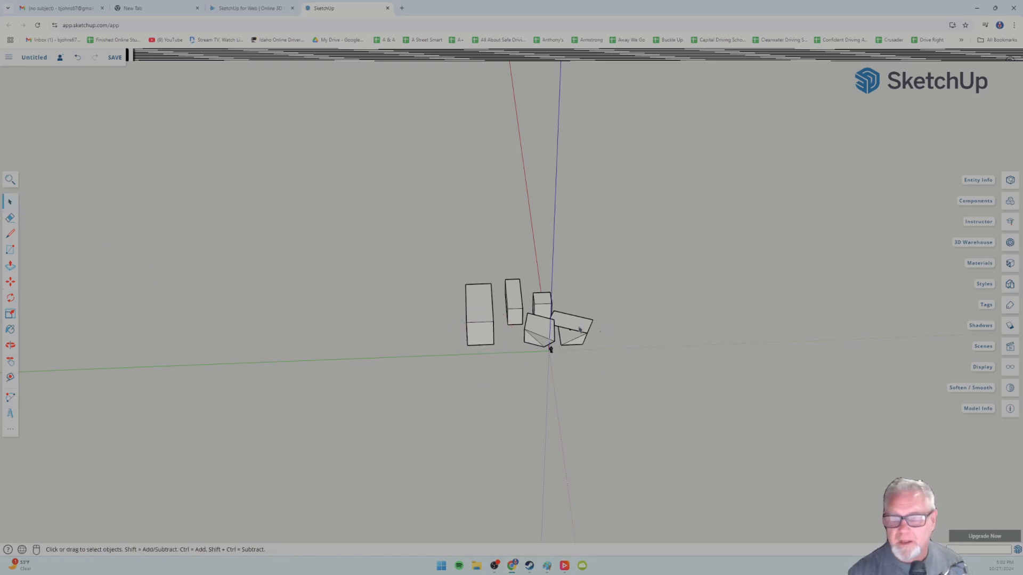
right_click(485, 306)
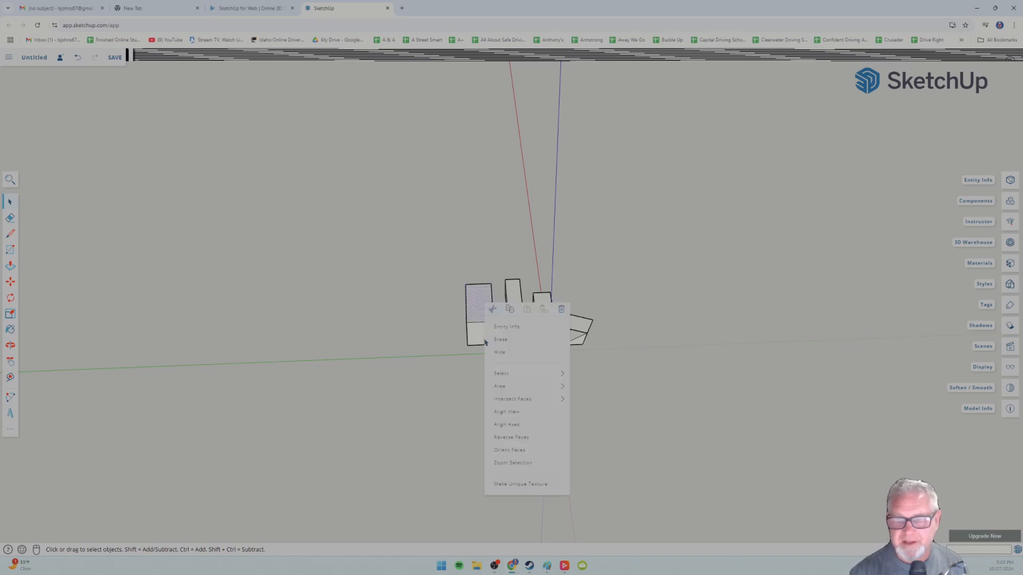
left_click(449, 392)
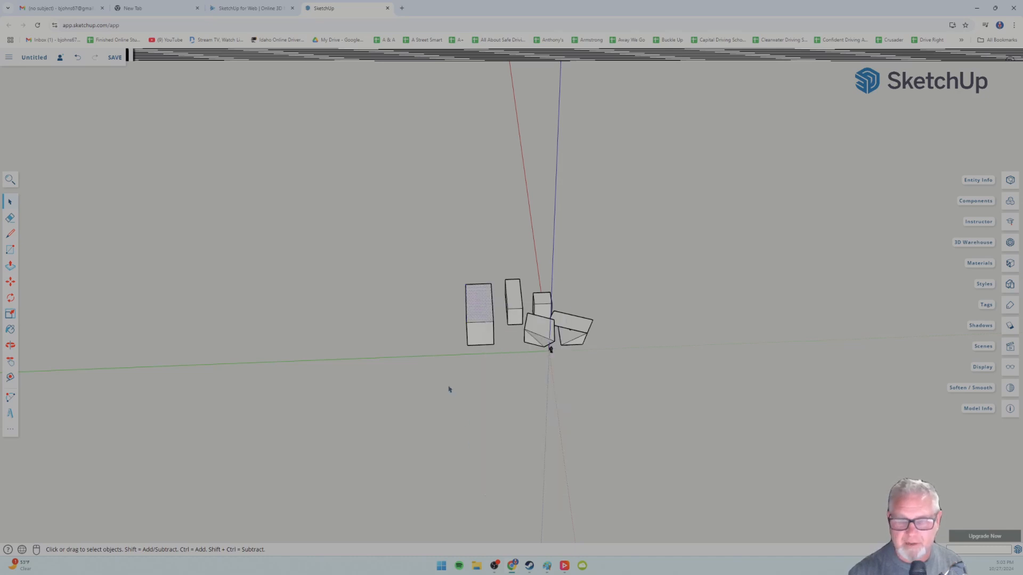
middle_click_drag(573, 382, 486, 370)
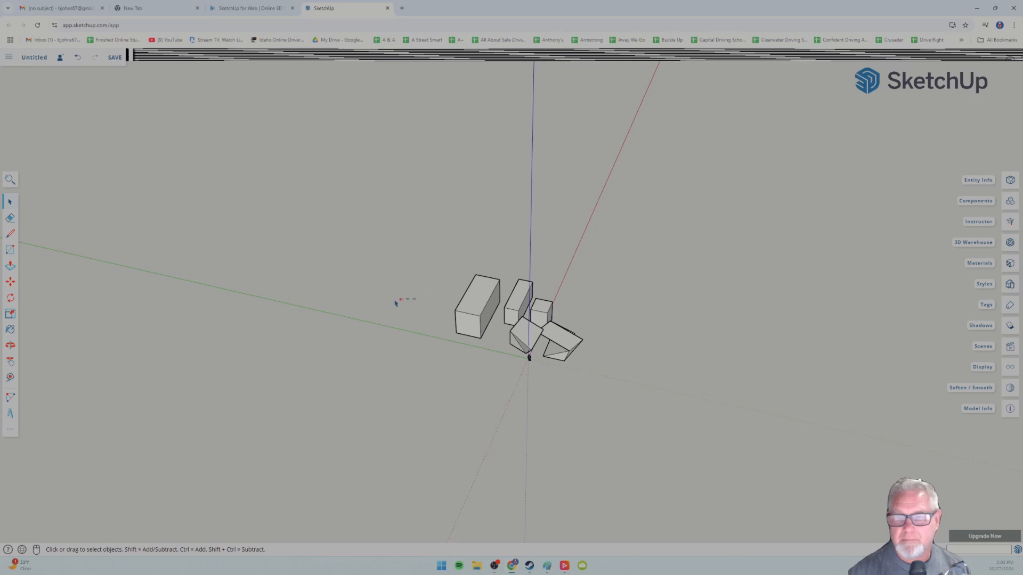
scroll(446, 323, "down", 2)
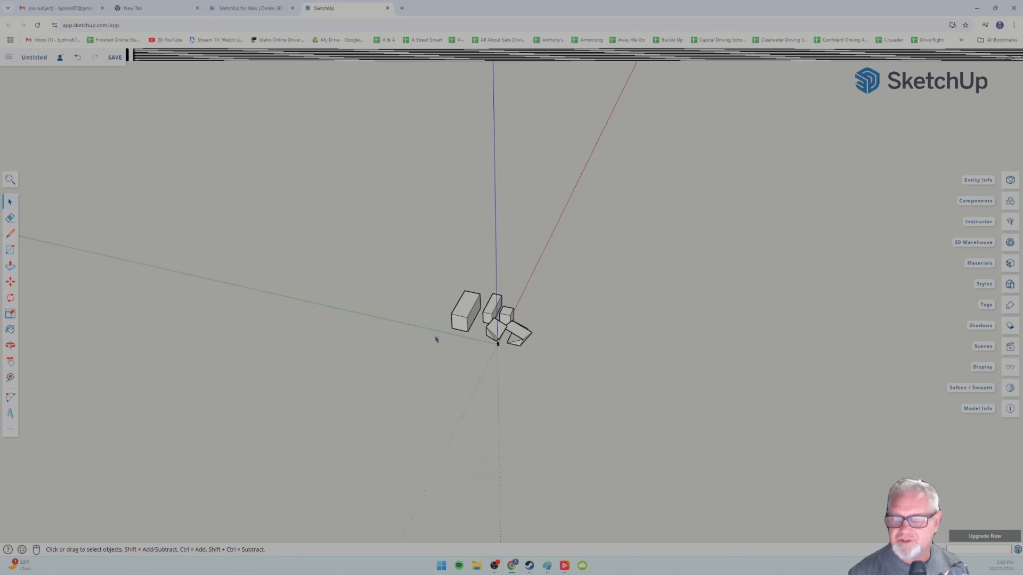
left_click_drag(266, 312, 226, 312)
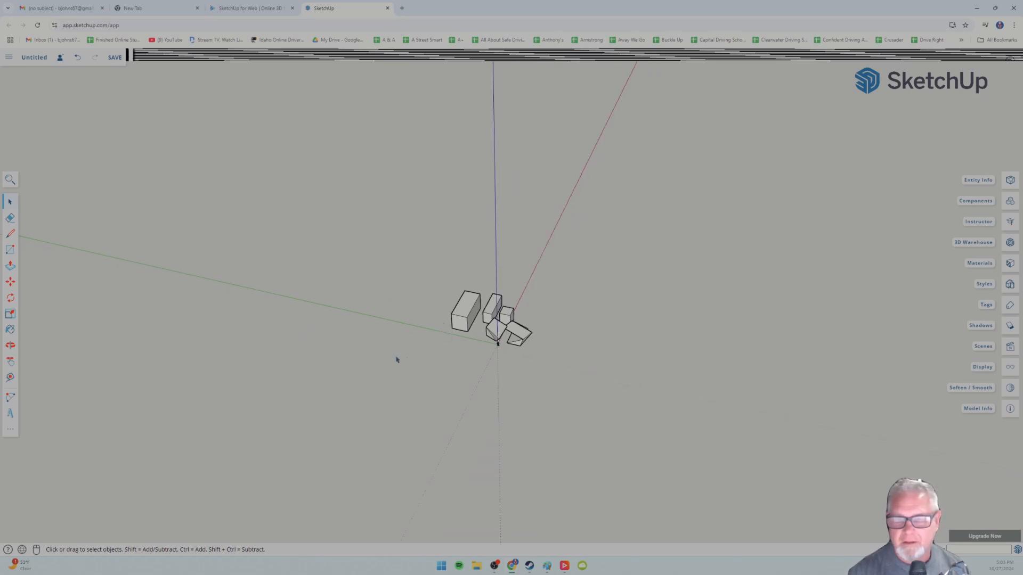
scroll(442, 309, "down", 2)
mouse_move(458, 310)
middle_mouse_down()
mouse_move(423, 292)
mouse_move(494, 316)
mouse_move(447, 321)
middle_mouse_up()
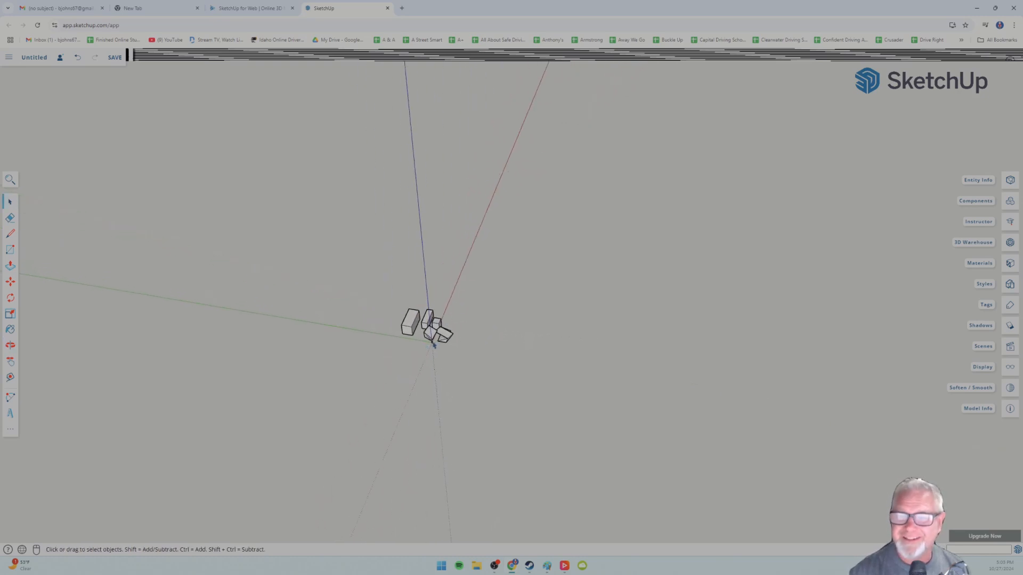
middle_click_drag(482, 347, 215, 295)
scroll(410, 317, "up", 3)
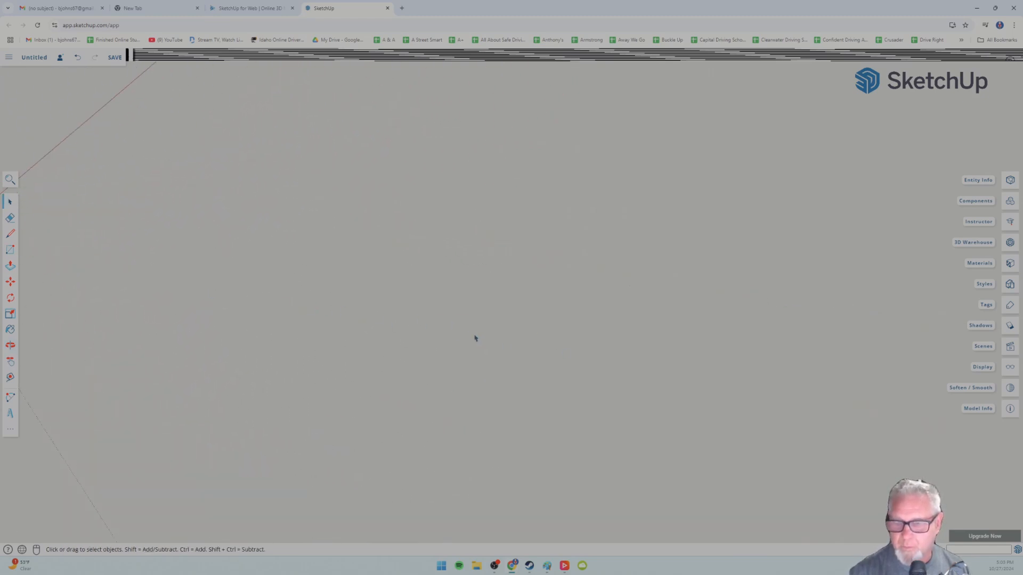
scroll(396, 356, "down", 3)
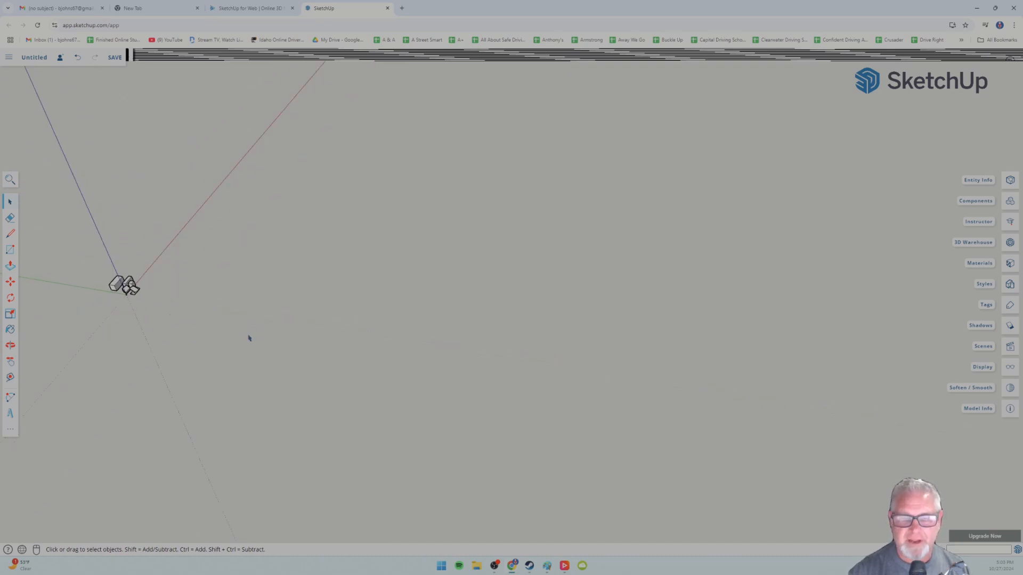
middle_click_drag(123, 290, 469, 374)
scroll(469, 319, "up", 5)
scroll(466, 322, "up", 3)
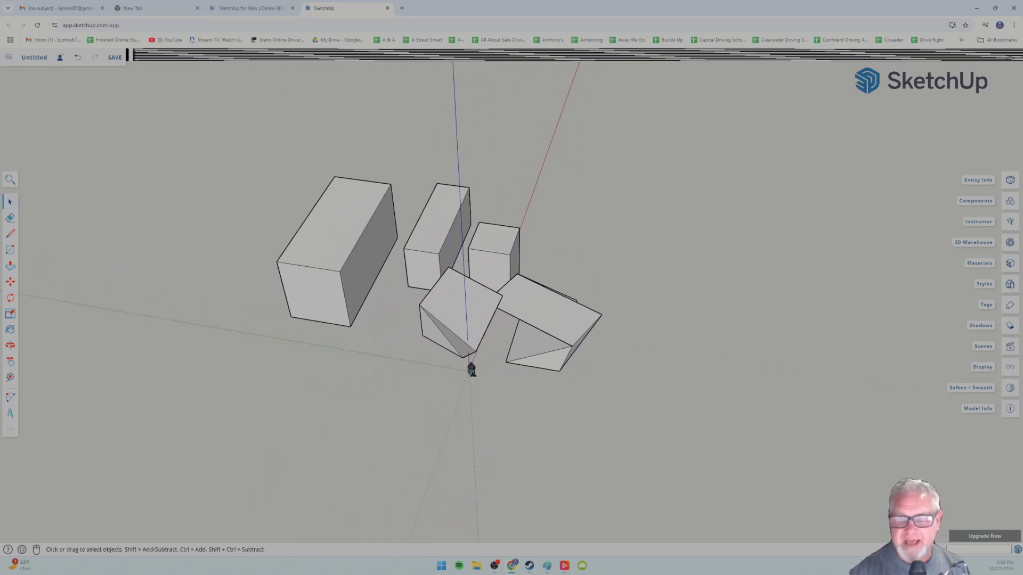
middle_click_drag(468, 322, 426, 358, "shift")
scroll(504, 339, "down", 5)
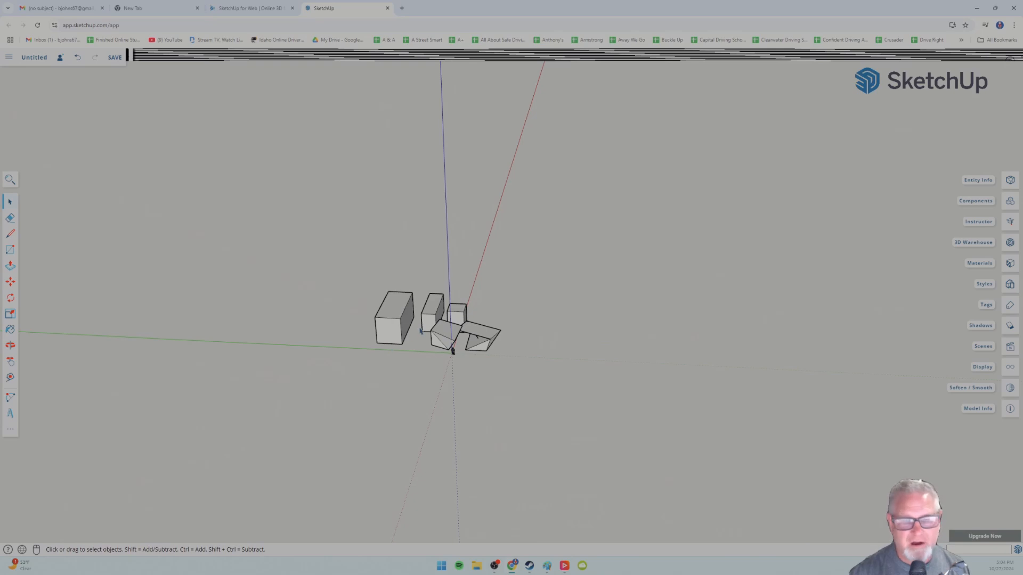
scroll(421, 353, "up", 5)
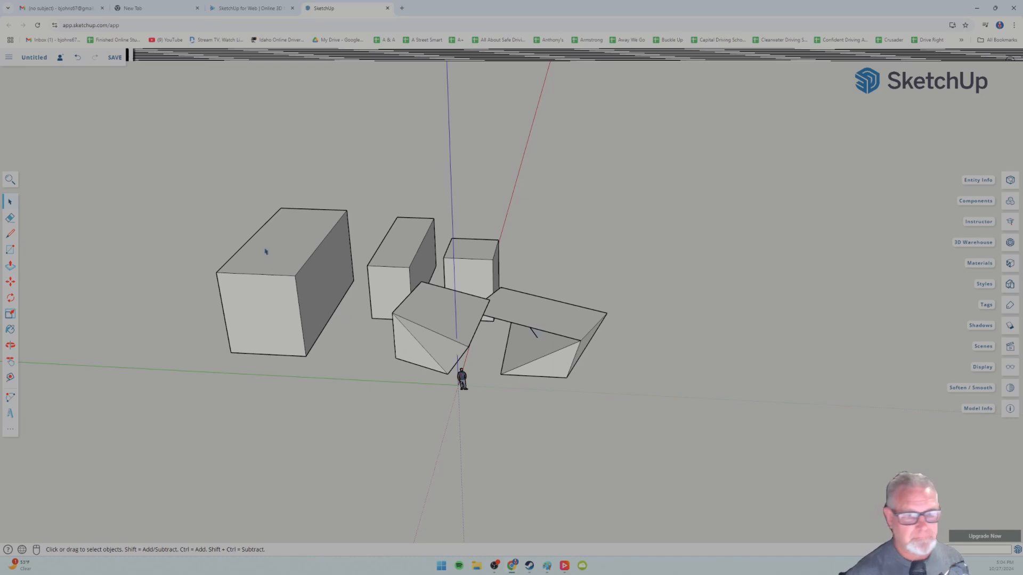
mouse_move(513, 346)
middle_mouse_down()
mouse_move(589, 276)
mouse_move(505, 333)
middle_mouse_up()
scroll(505, 333, "up", 6)
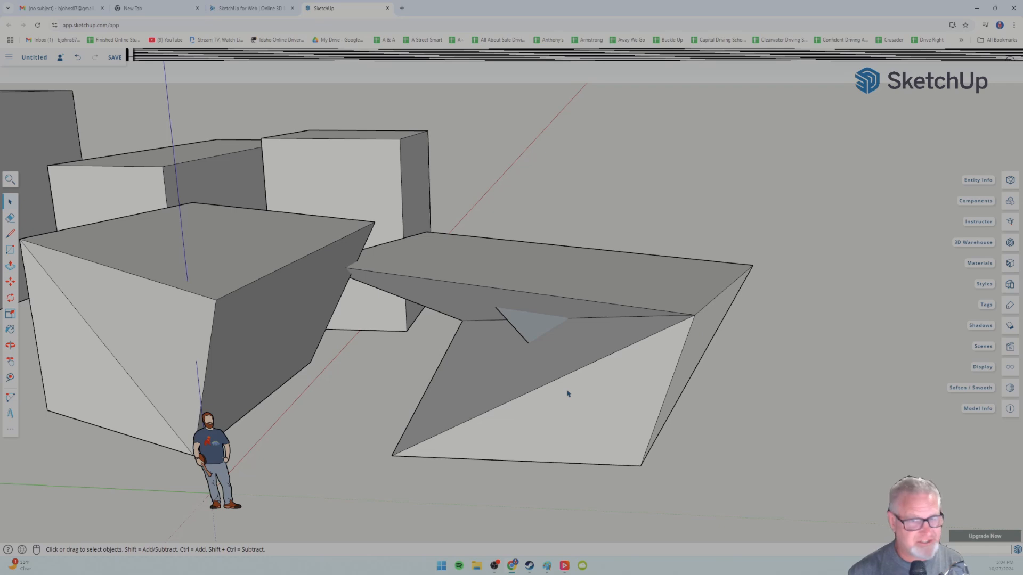
scroll(568, 397, "down", 5)
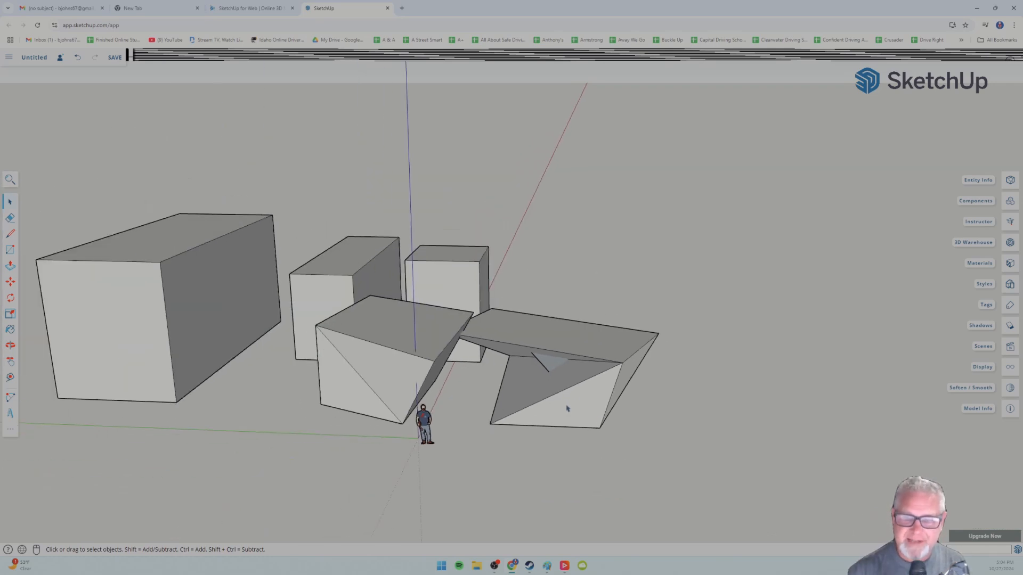
middle_click_drag(566, 408, 543, 392)
scroll(546, 369, "up", 5)
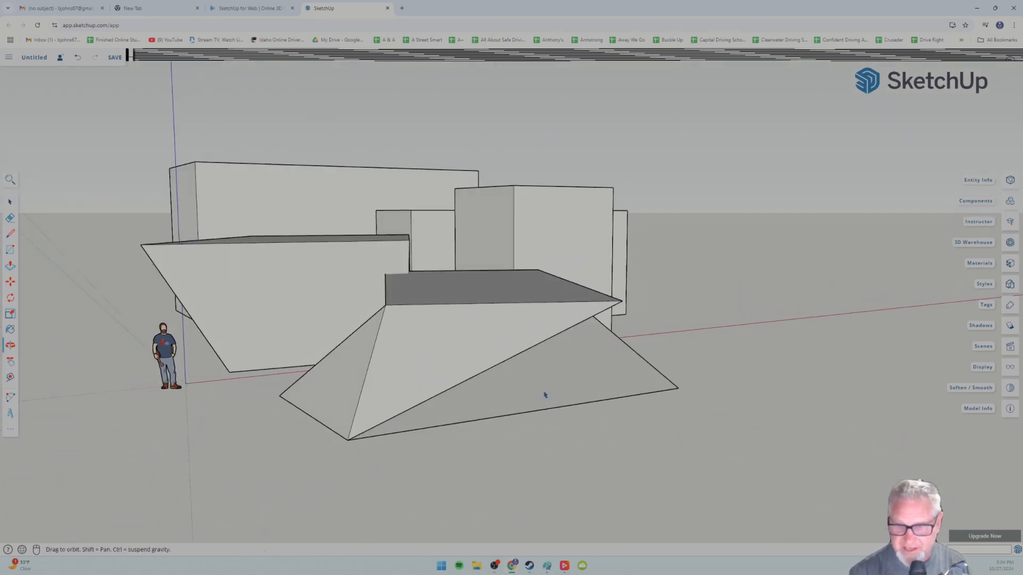
scroll(325, 365, "down", 6)
middle_click_drag(326, 365, 376, 425)
scroll(352, 416, "up", 3)
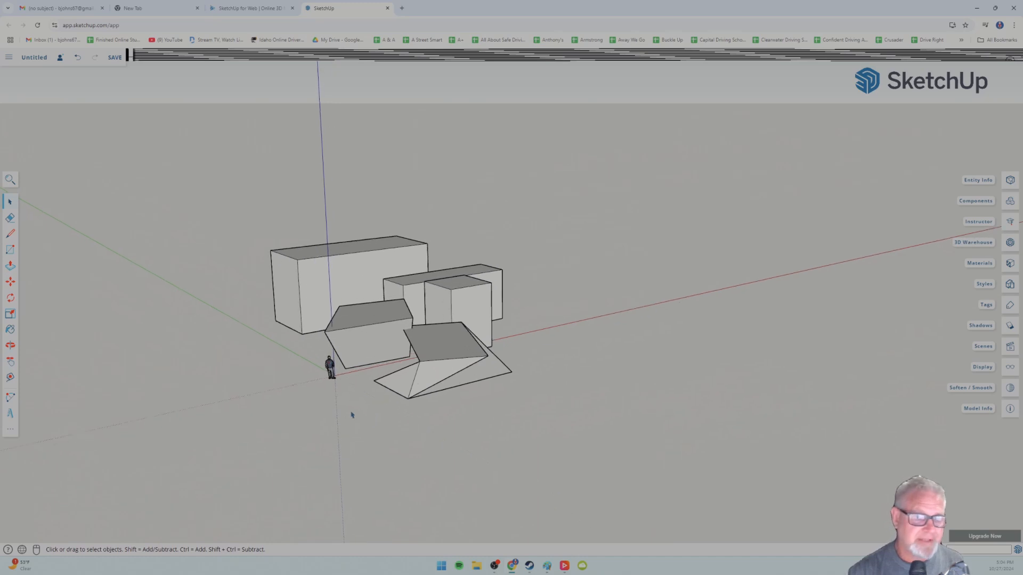
- Shrink the sloped block's top face uniformly twice from a corner
scroll(298, 376, "up", 3)
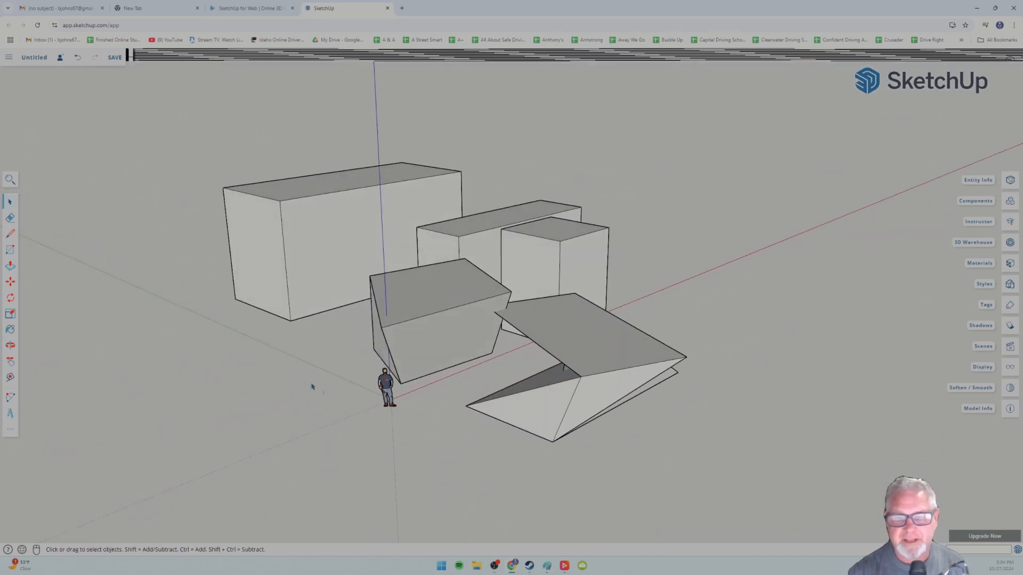
left_click(10, 315)
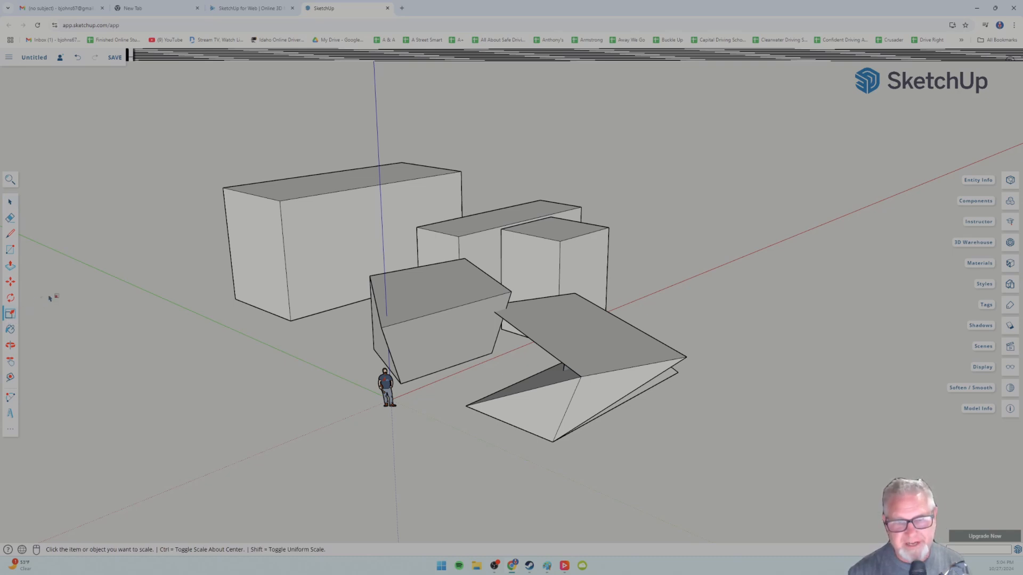
left_click(425, 297)
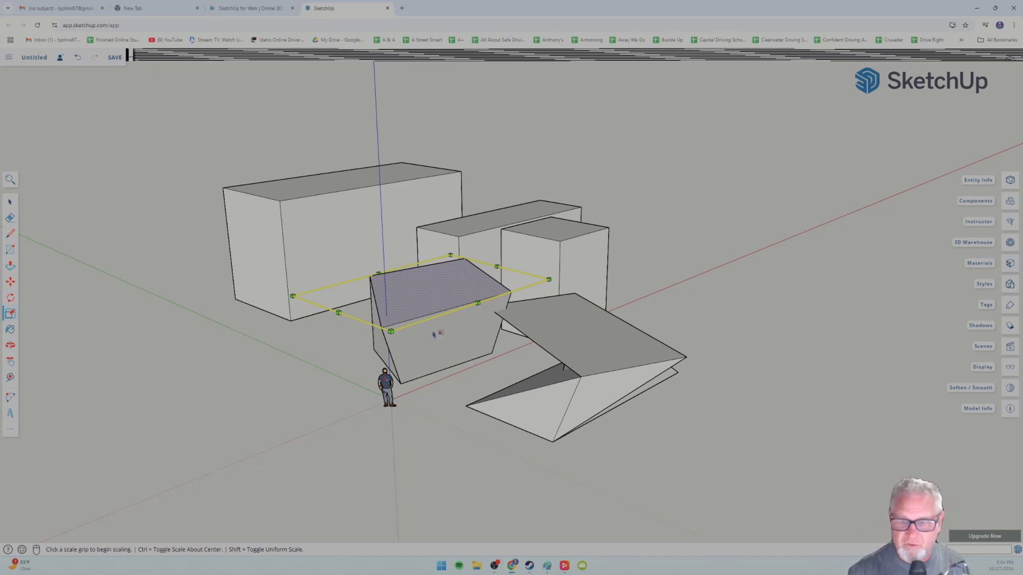
left_click(391, 332)
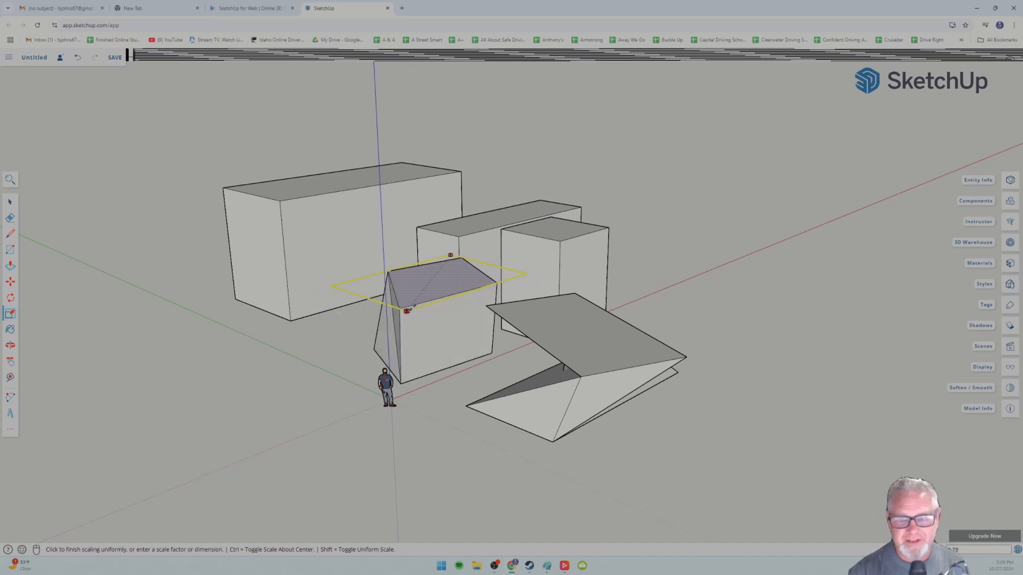
left_click(419, 296)
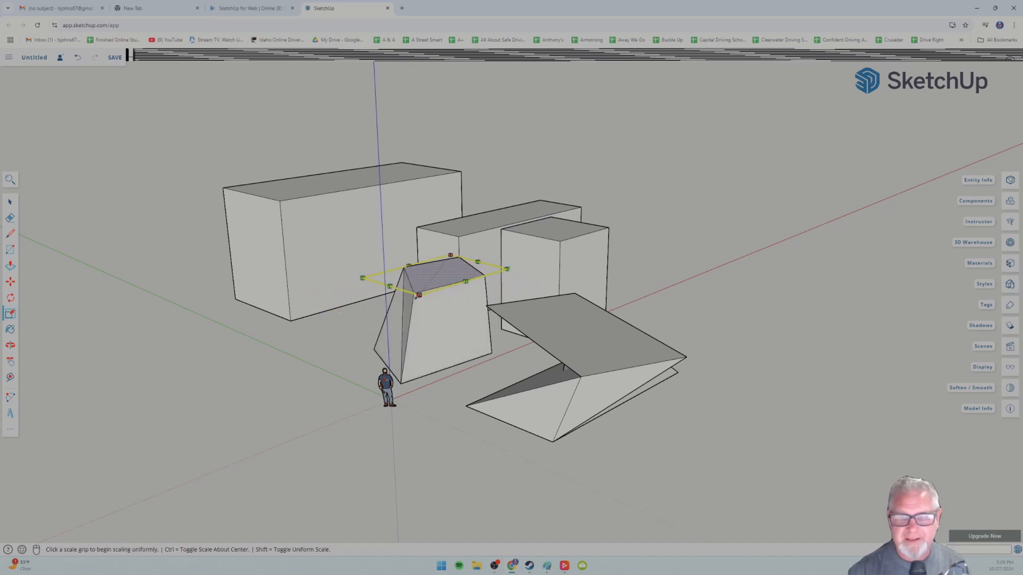
left_click(420, 295)
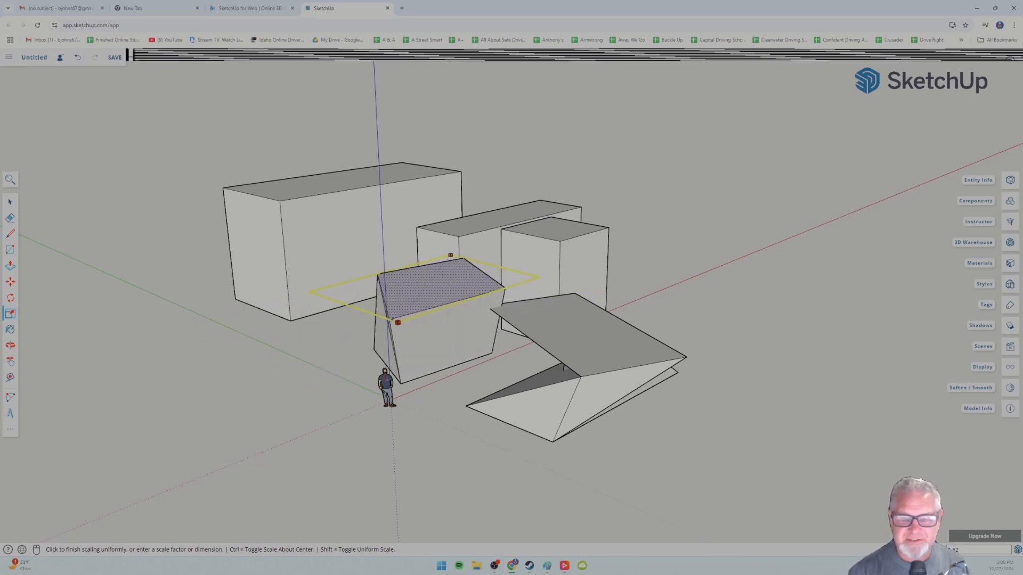
left_click(393, 327)
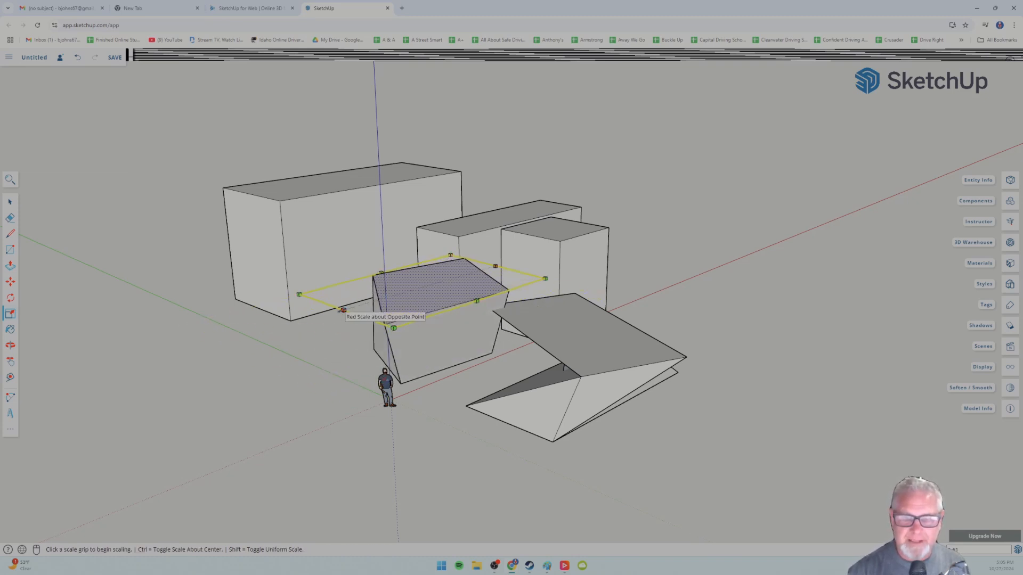
- Squeeze the top face from its sides into a thin strip and adjust the strip's ends
left_click(343, 309)
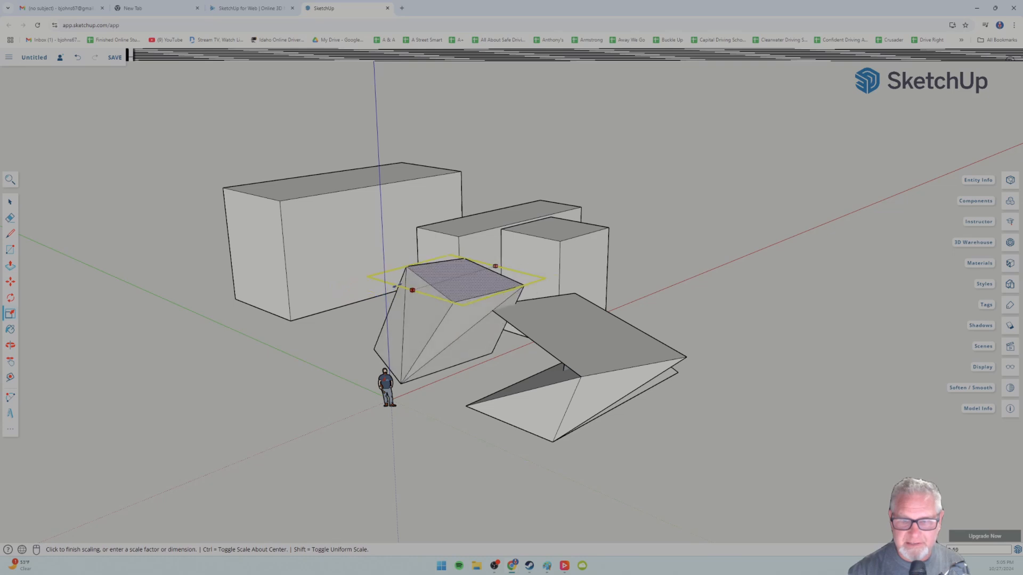
left_click(487, 266)
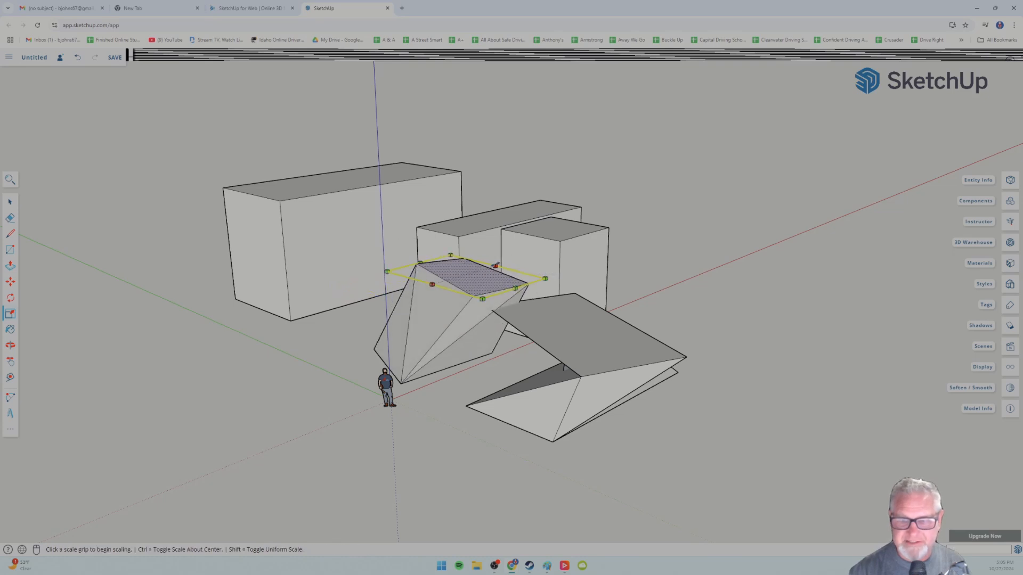
left_click(496, 266)
left_click(496, 295)
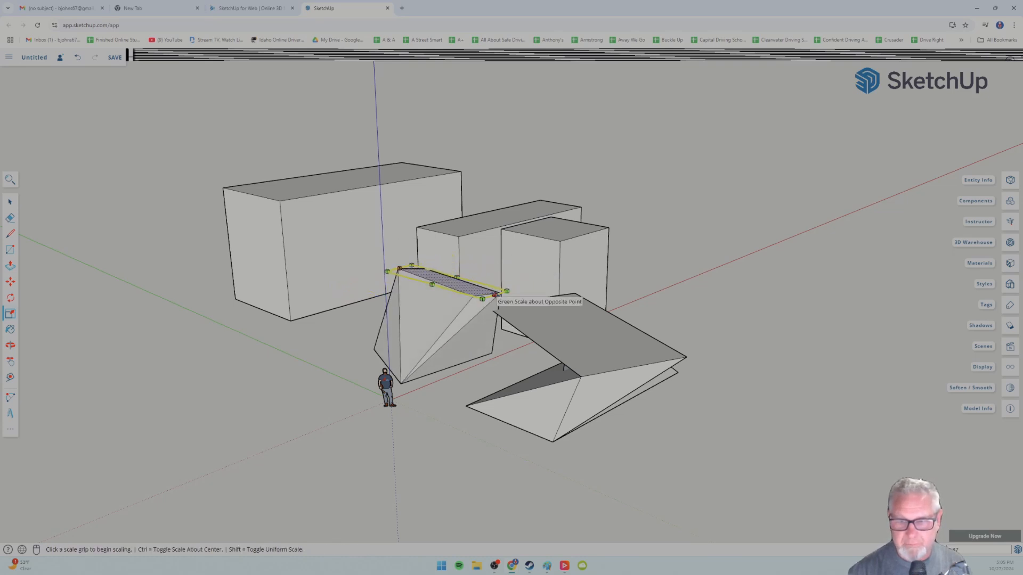
left_click(496, 294)
left_click(445, 280)
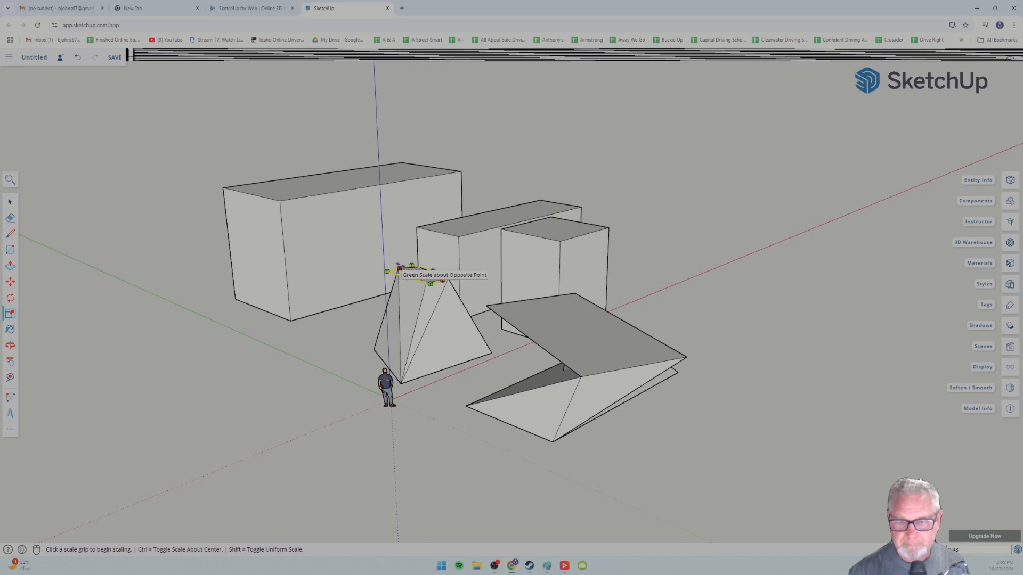
left_click(399, 268)
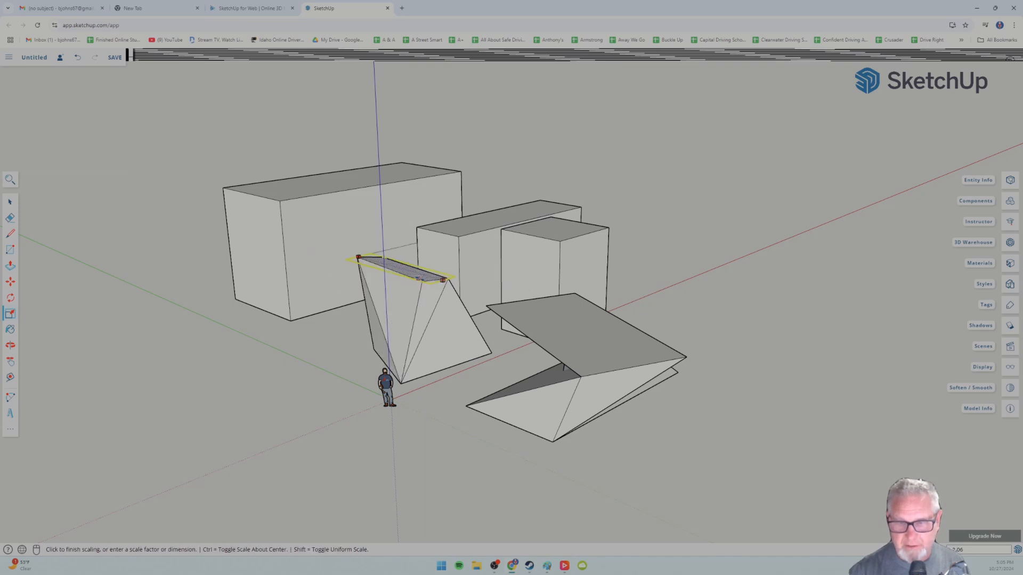
left_click(358, 255)
- Shrink the top strip toward its right end into a small patch
middle_click_drag(394, 352, 296, 381)
mouse_move(403, 322)
middle_mouse_down()
mouse_move(378, 350)
mouse_move(288, 311)
mouse_move(362, 320)
mouse_move(405, 309)
middle_mouse_up()
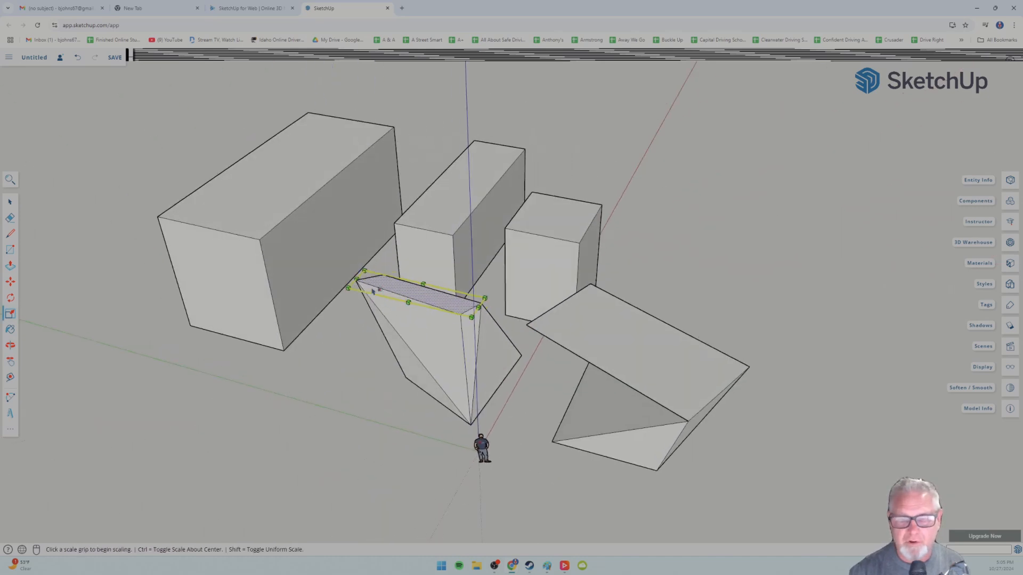
left_click(362, 287)
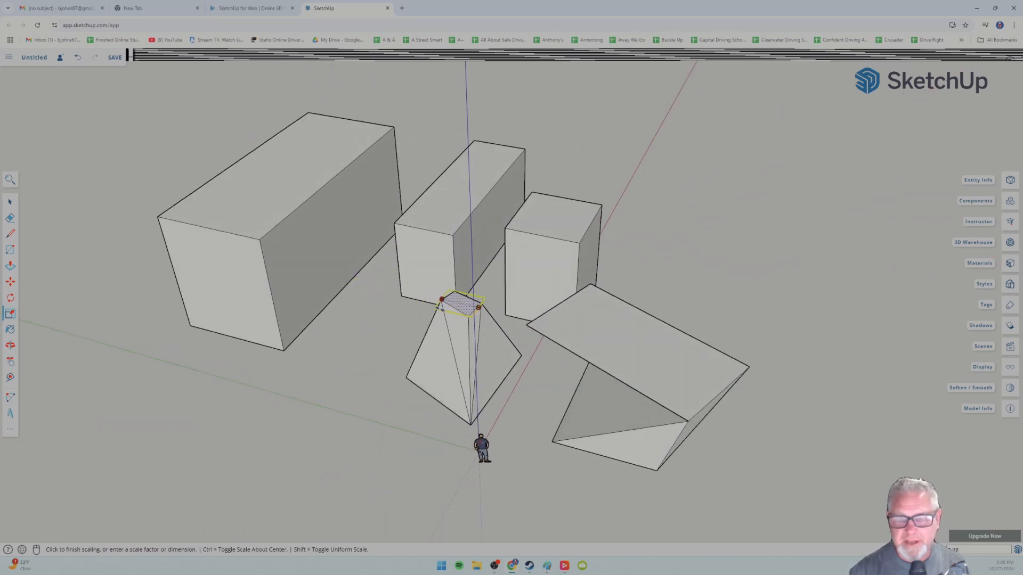
left_click(450, 320)
- Window-select the tall box on the left
middle_click_drag(451, 359, 509, 385)
scroll(424, 359, "down", 5)
middle_click_drag(355, 369, 508, 390)
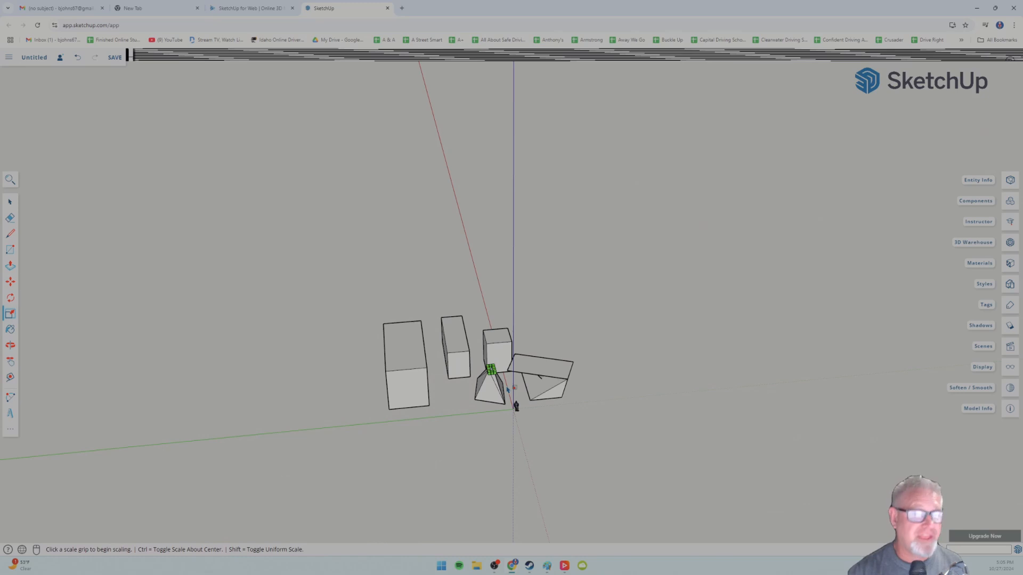
middle_click_drag(267, 366, 362, 368)
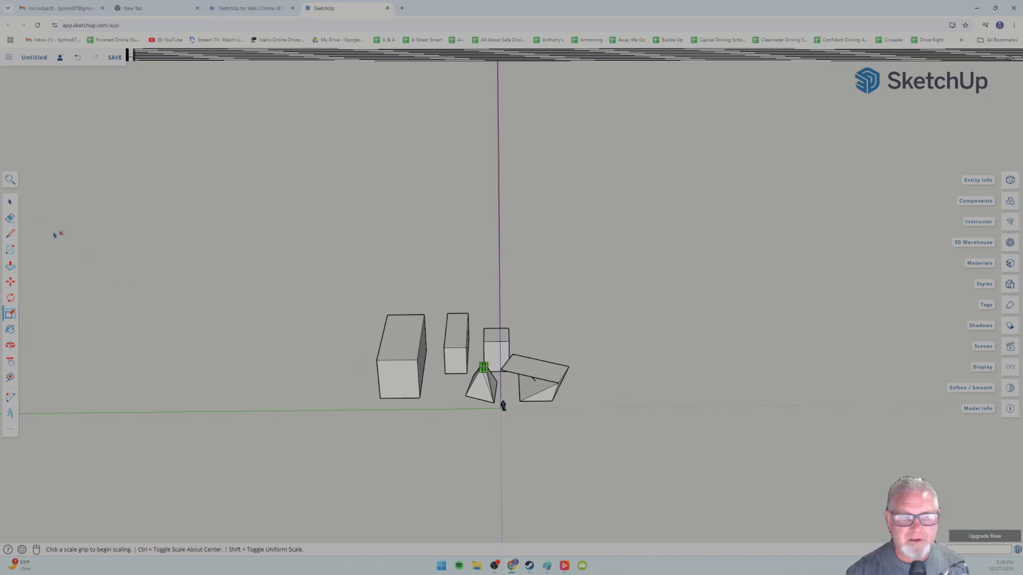
left_click(10, 203)
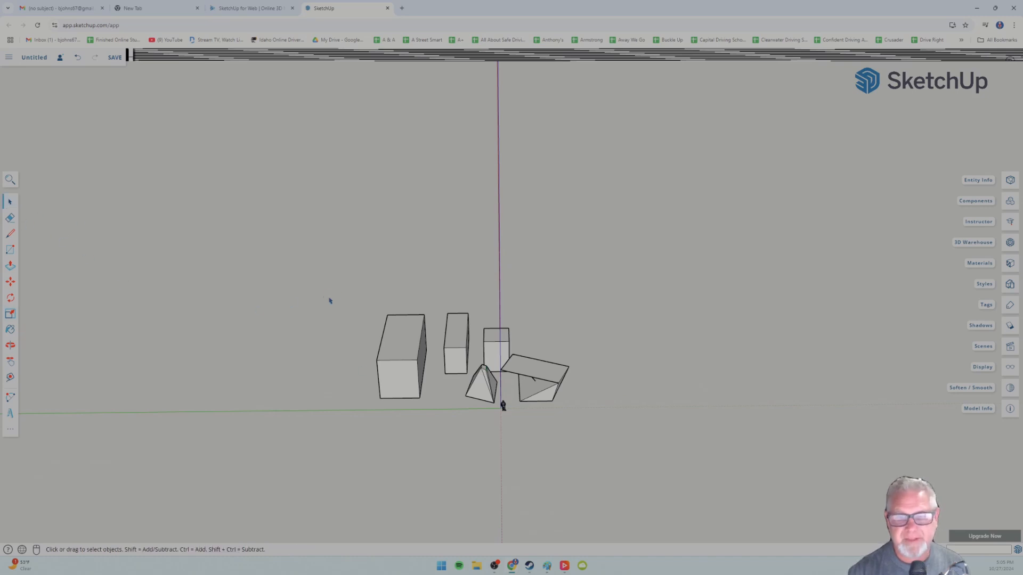
middle_click_drag(329, 301, 368, 321)
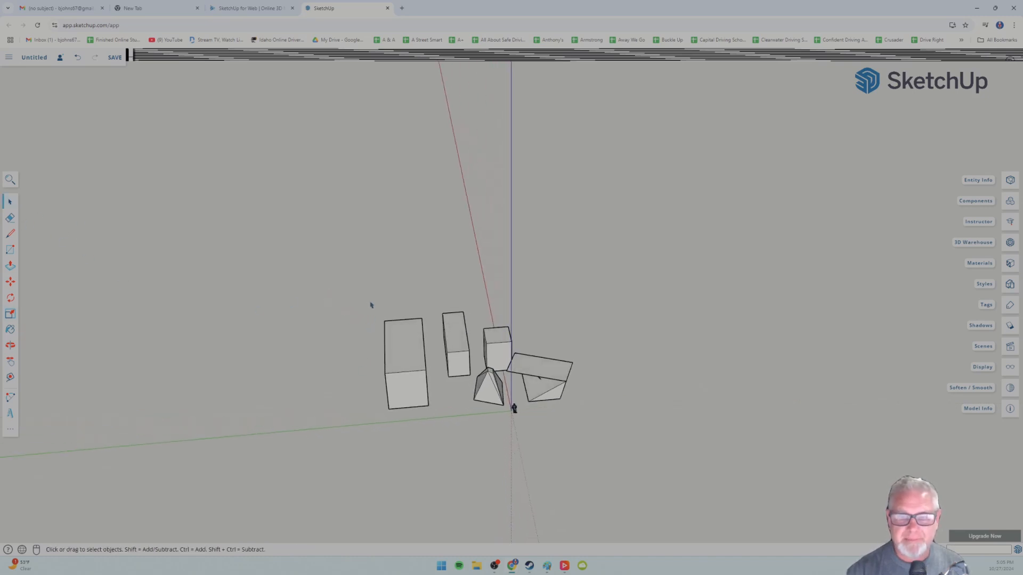
left_click_drag(370, 302, 434, 426)
middle_click_drag(308, 361, 366, 364)
scroll(382, 329, "up", 5)
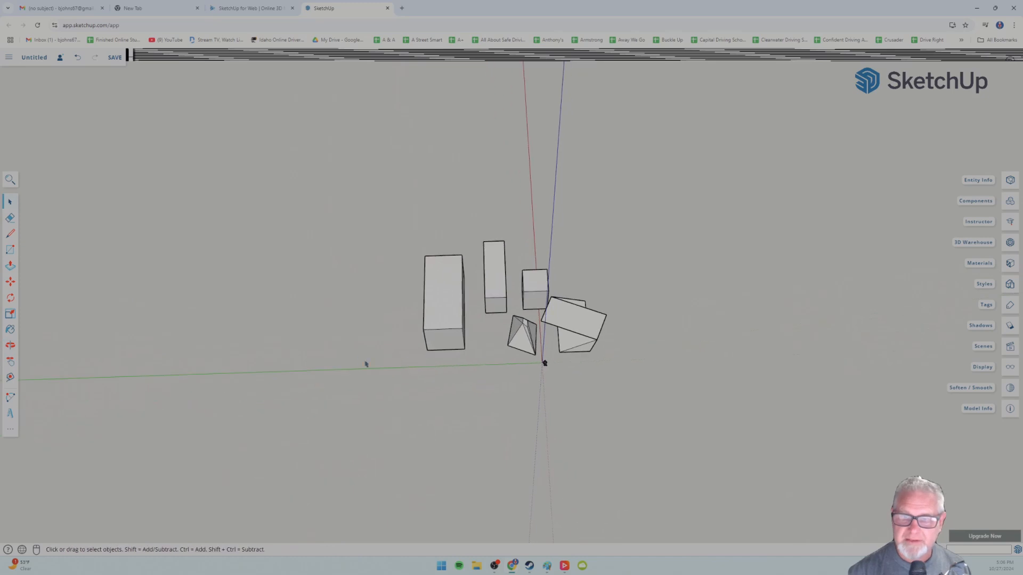
left_click_drag(394, 238, 471, 375)
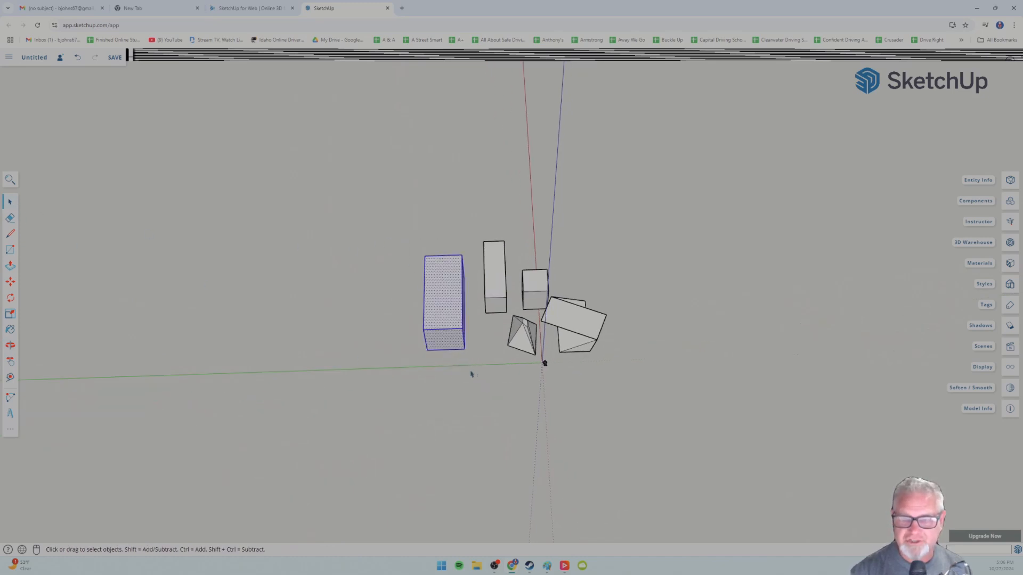
middle_click_drag(476, 390, 354, 301)
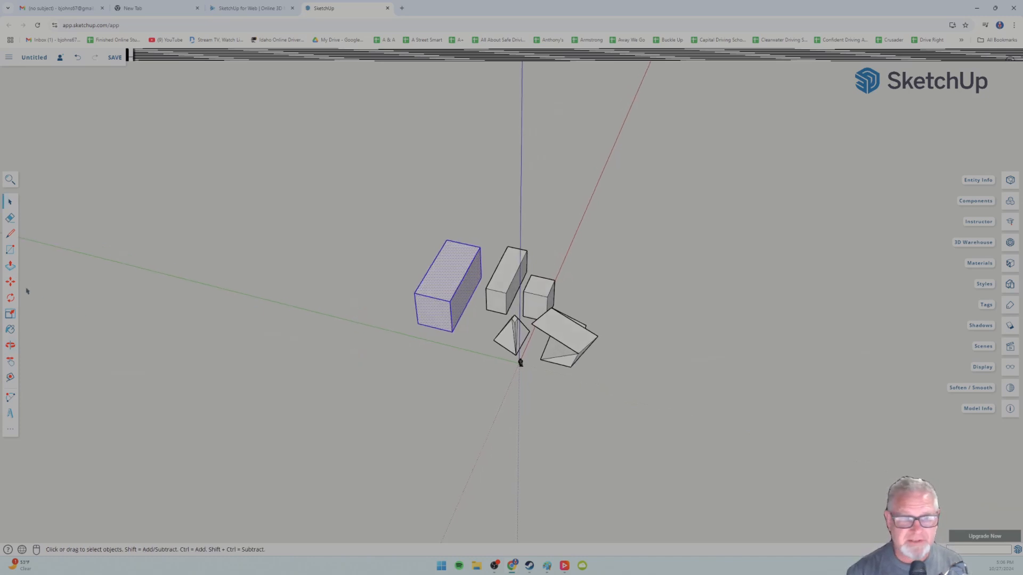
- Move the tall box further left, then nudge it slightly up and right
left_click(10, 283)
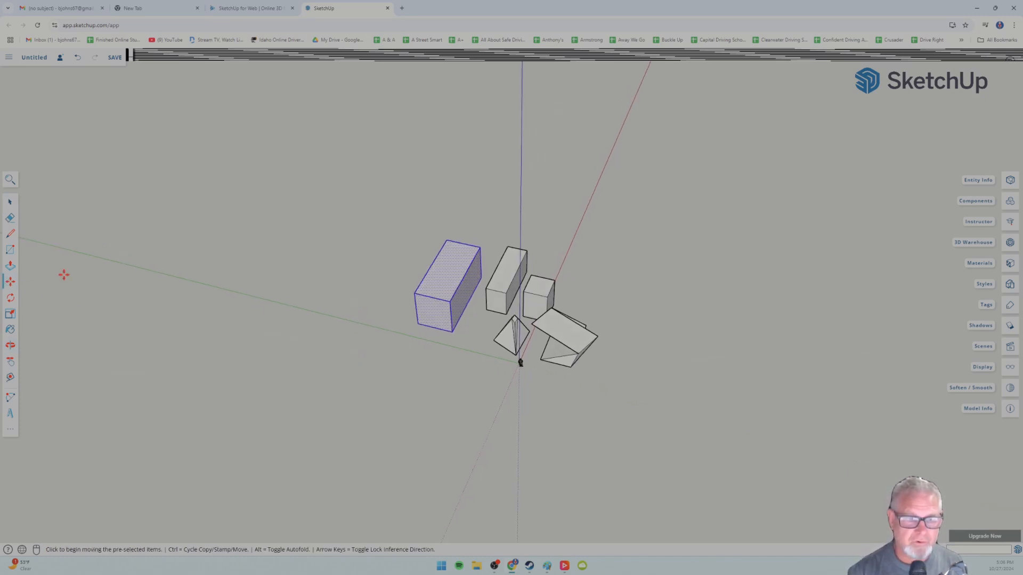
left_click(428, 315)
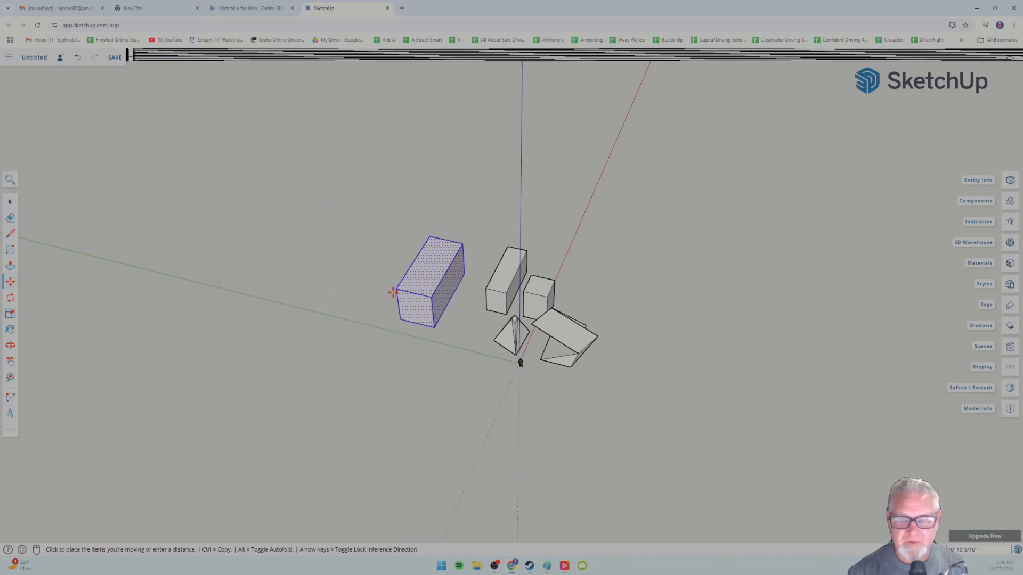
left_click(408, 294)
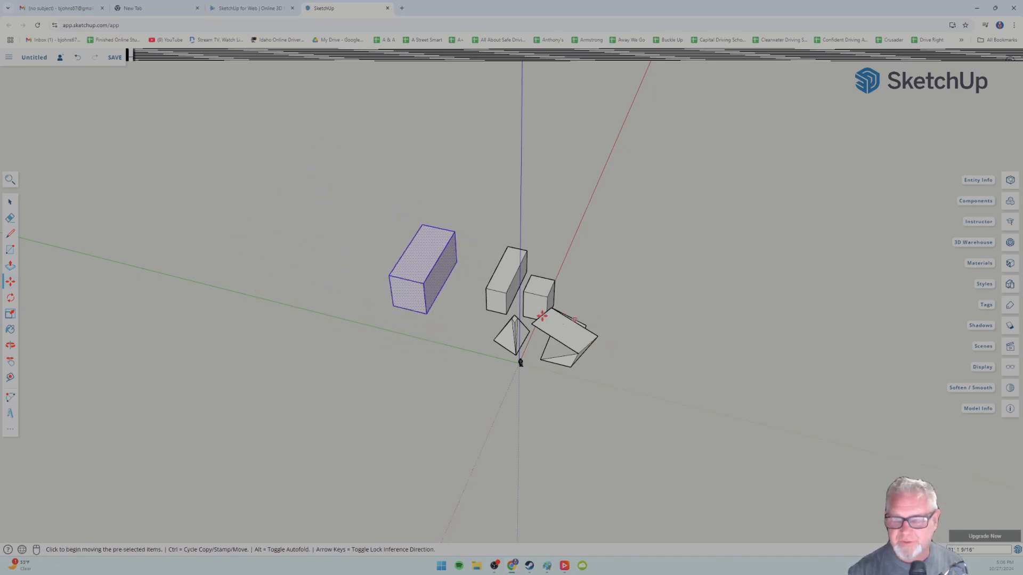
left_click(423, 256)
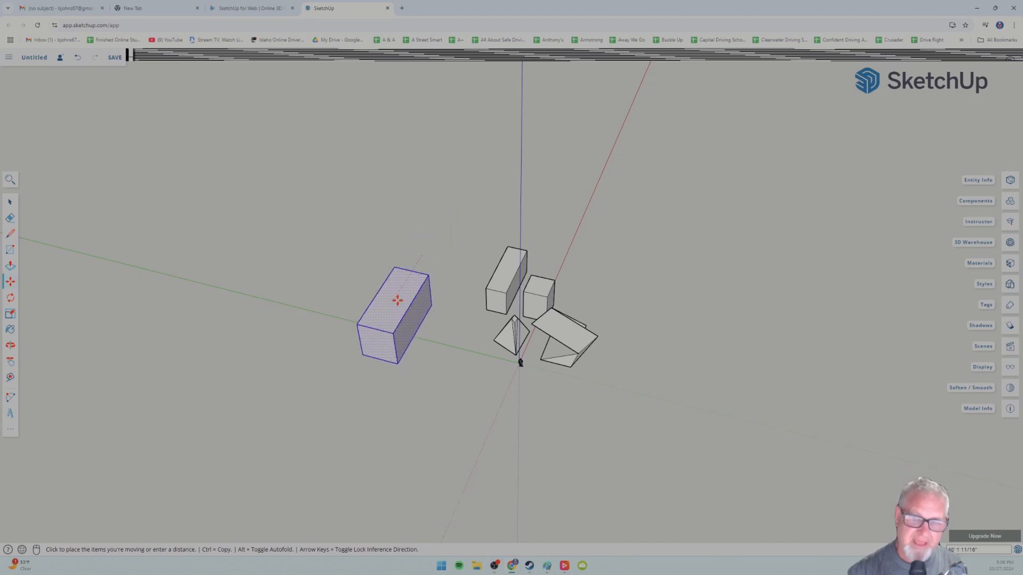
left_click(425, 248)
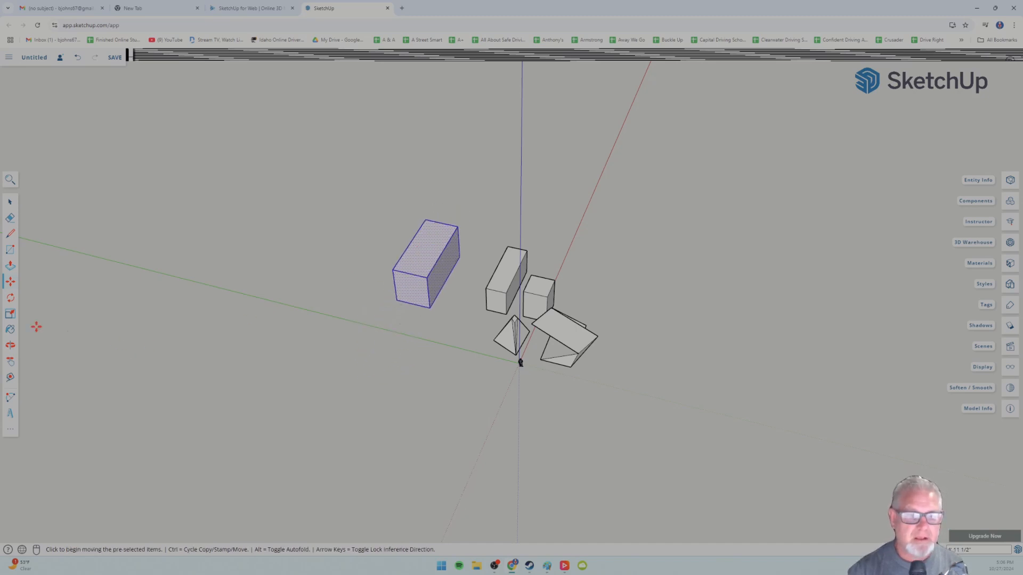
left_click(10, 313)
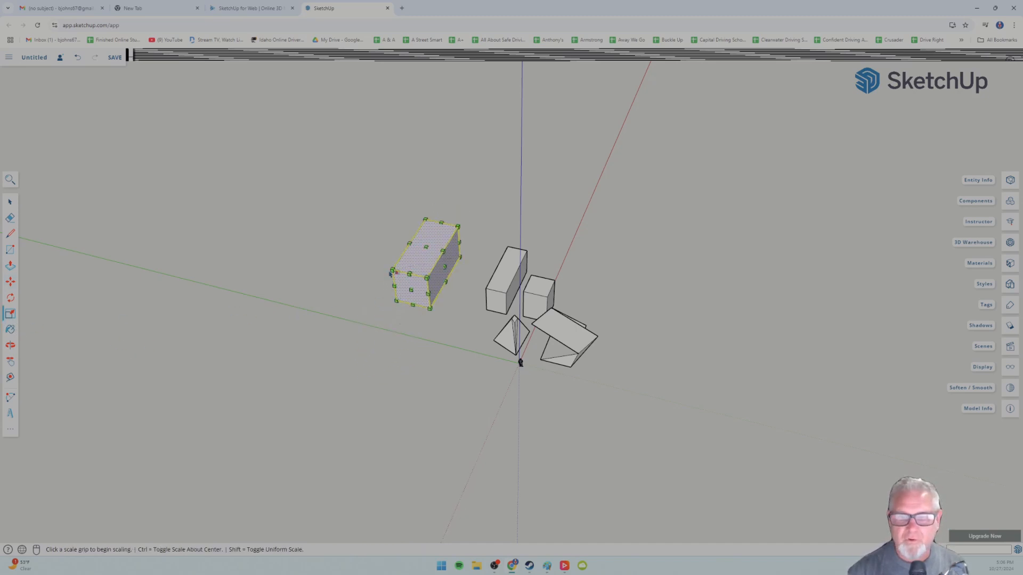
- Scale the tall box up about 3.33 times, then adjust its green-axis, front and right sides
left_click(392, 273)
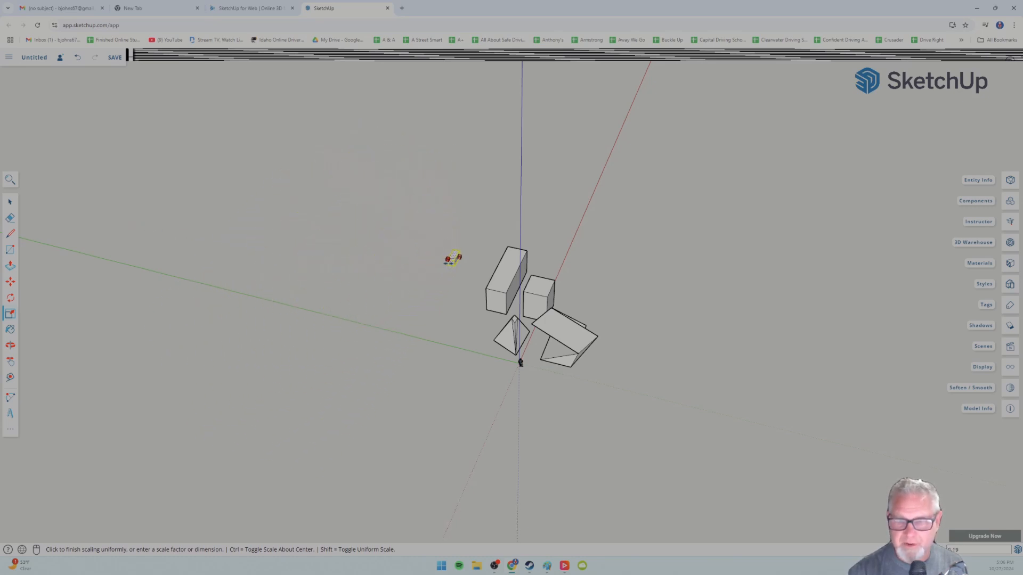
left_click(393, 346)
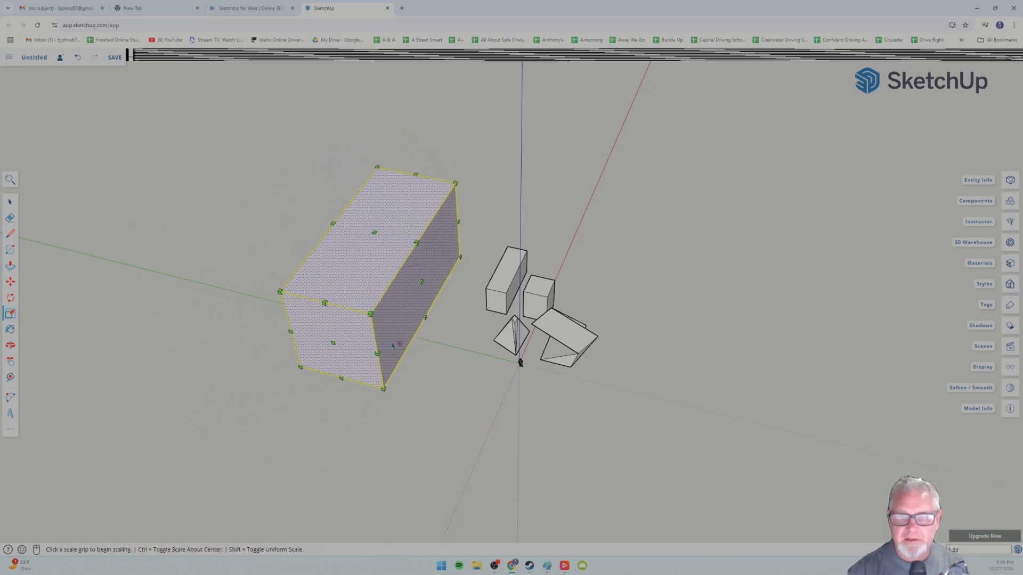
left_click(421, 281)
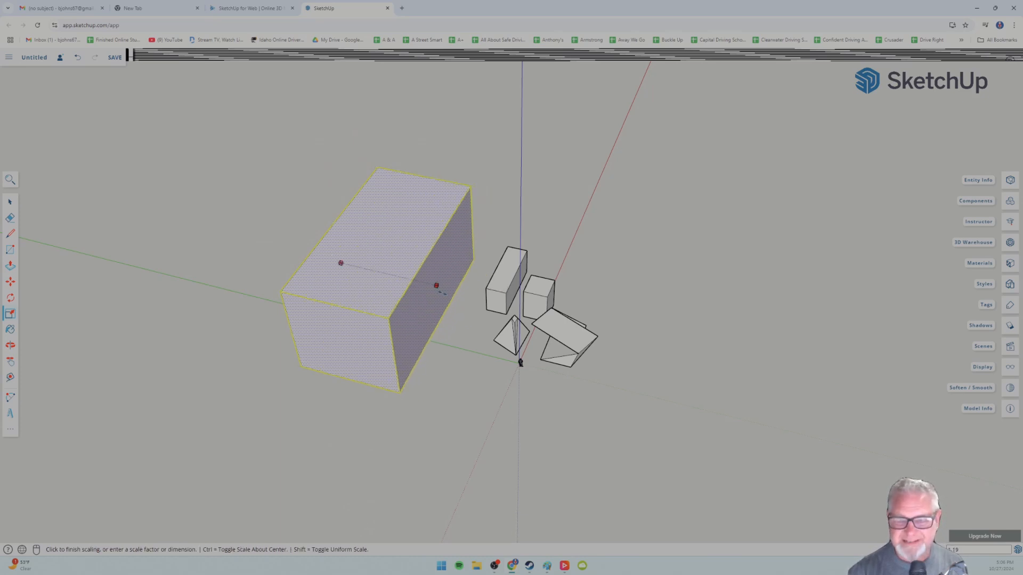
left_click(433, 322)
left_click(342, 346)
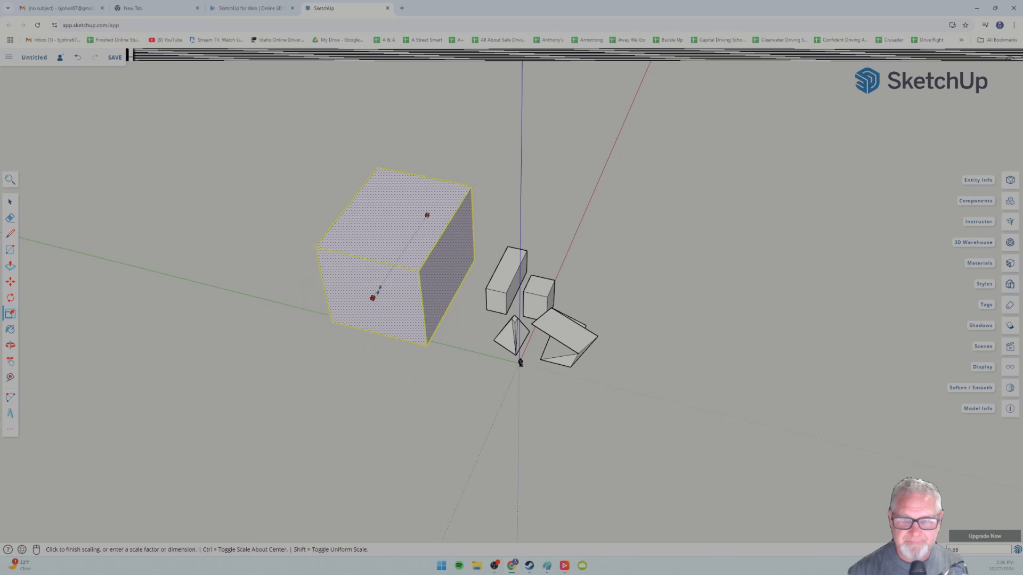
left_click(394, 266)
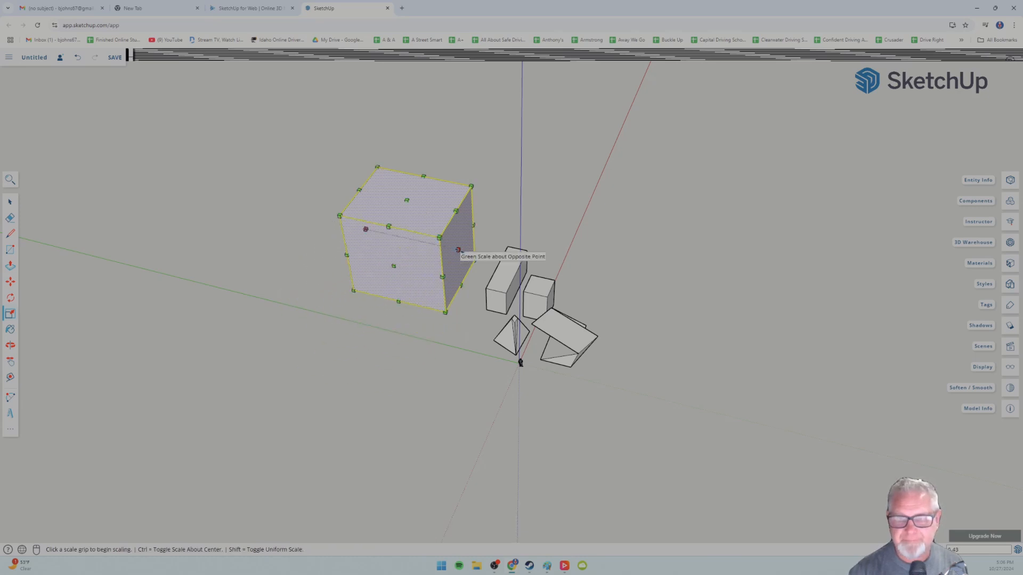
left_click(457, 248)
left_click(426, 240)
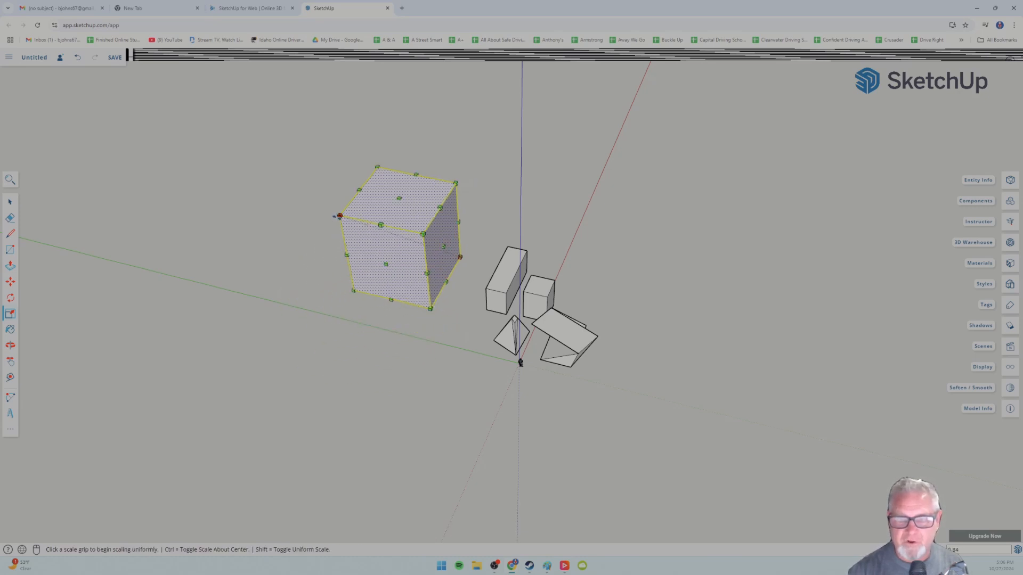
- Enlarge the box uniformly by 1.46, resize it by 1.29 into a cube, and deselect it
left_click(341, 218)
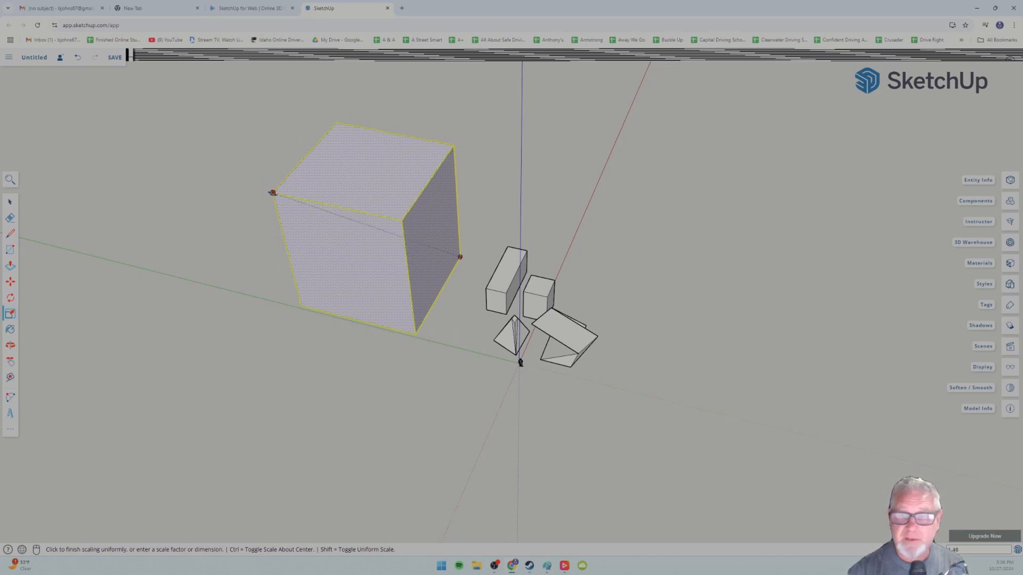
left_click(273, 193)
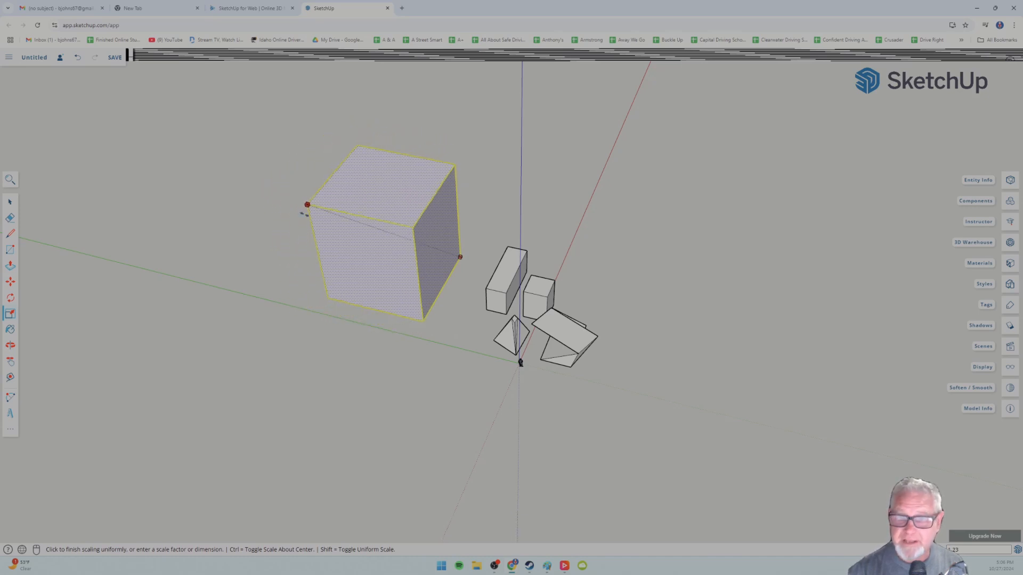
left_click(348, 267)
left_click(139, 365)
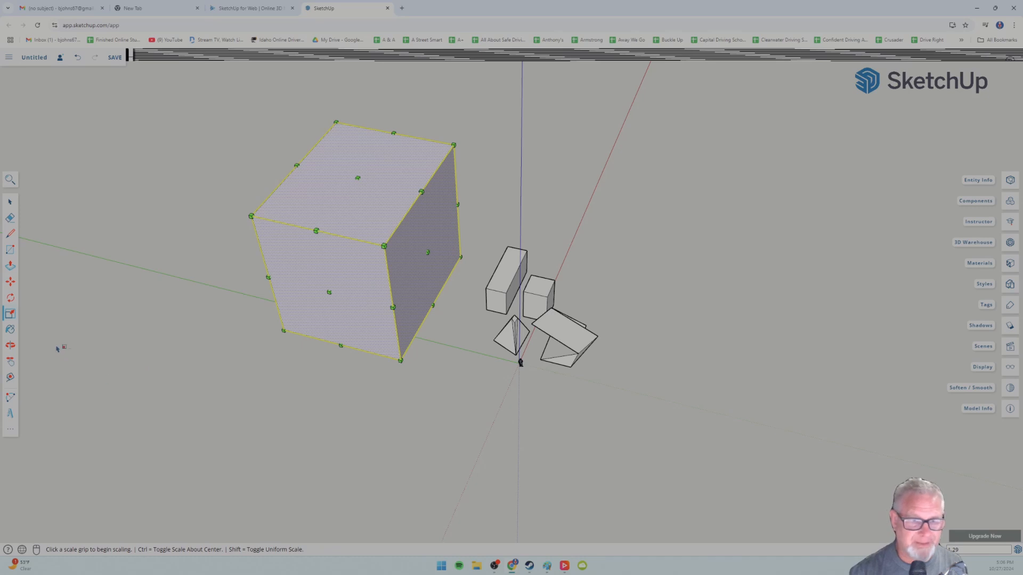
scroll(302, 375, "down", 2)
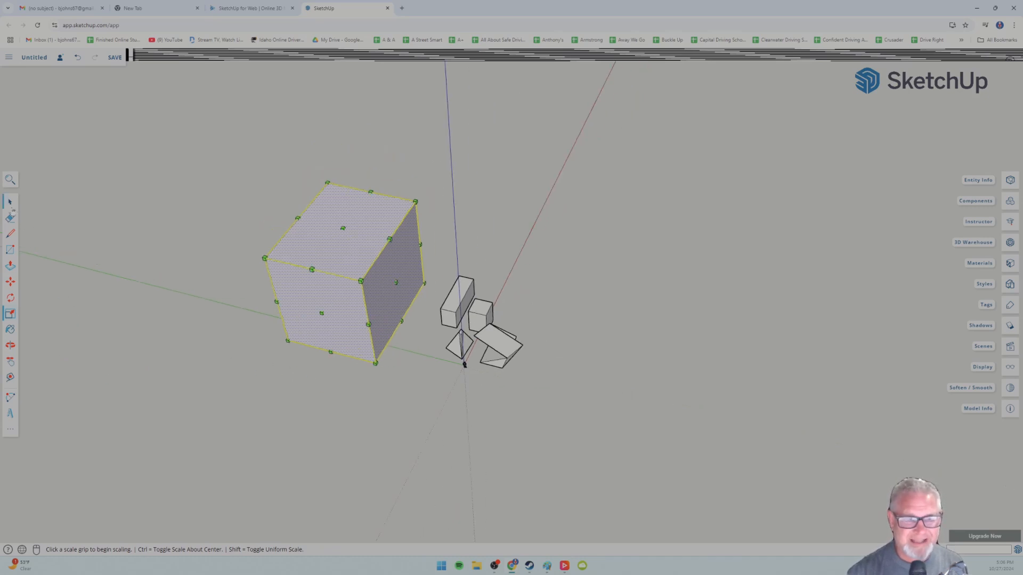
left_click(11, 202)
left_click(202, 224)
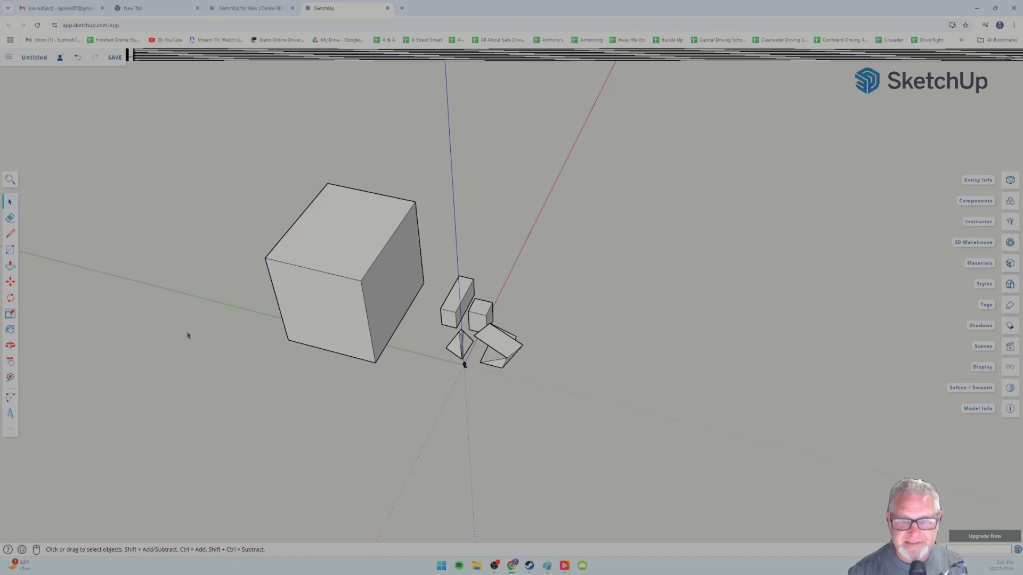
- Shift the large cube's left face a short distance to a new position
middle_click_drag(257, 409, 69, 328)
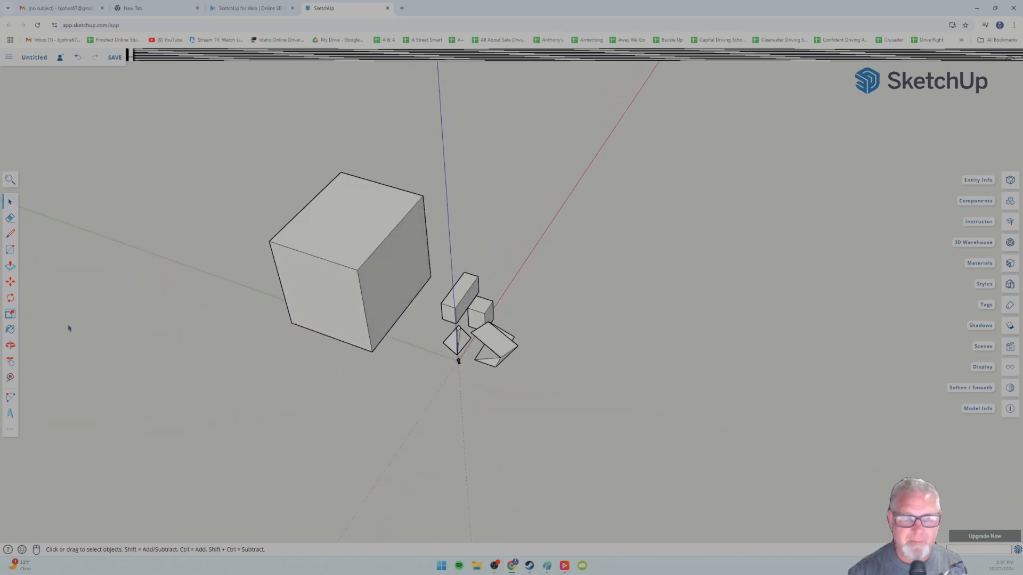
left_click(11, 282)
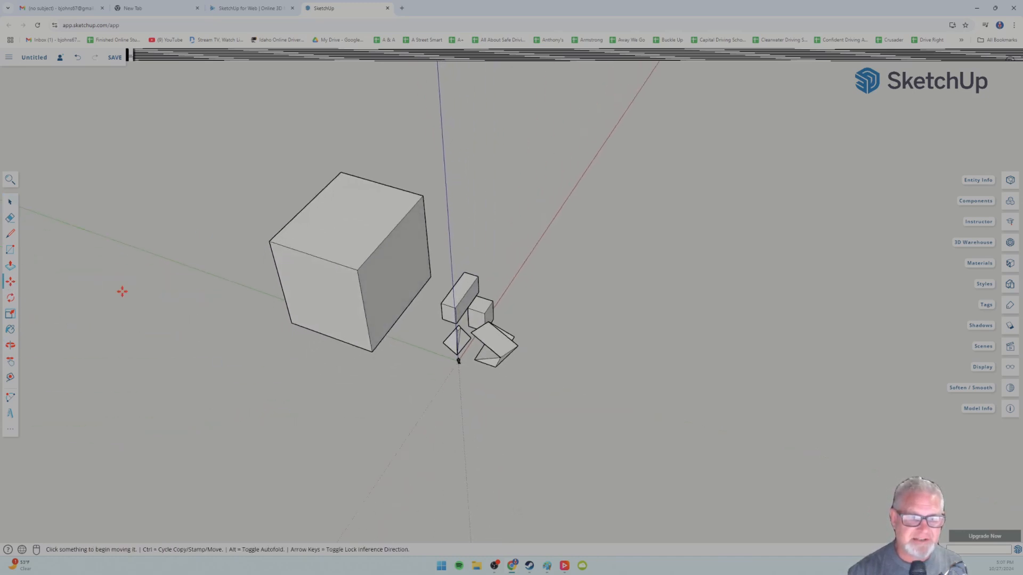
left_click(313, 299)
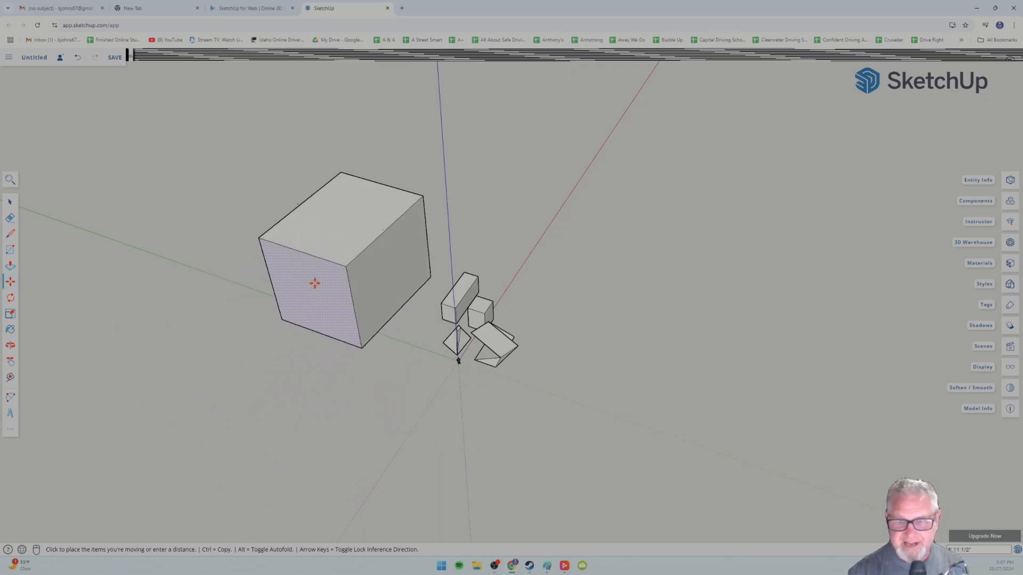
left_click(323, 283)
left_click(10, 330)
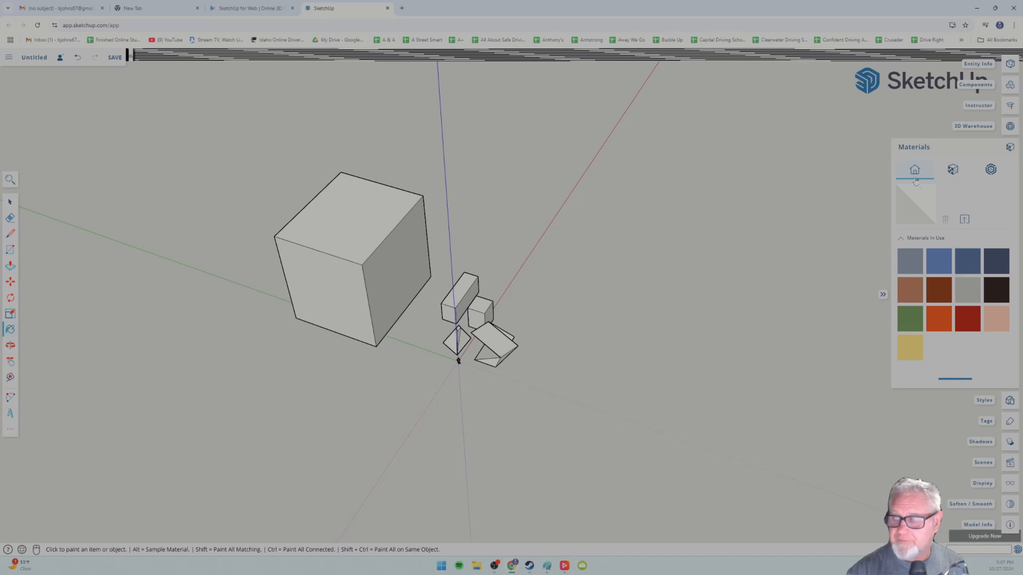
- Choose Color A07 from the Colors materials and paint the large cube's top face dark red
left_click(952, 170)
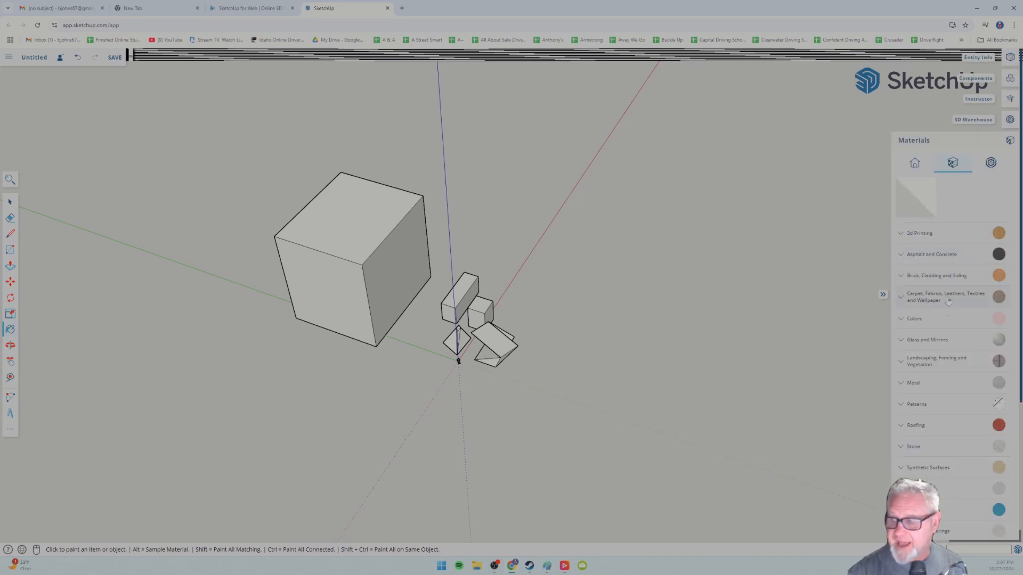
scroll(949, 302, "down", 2)
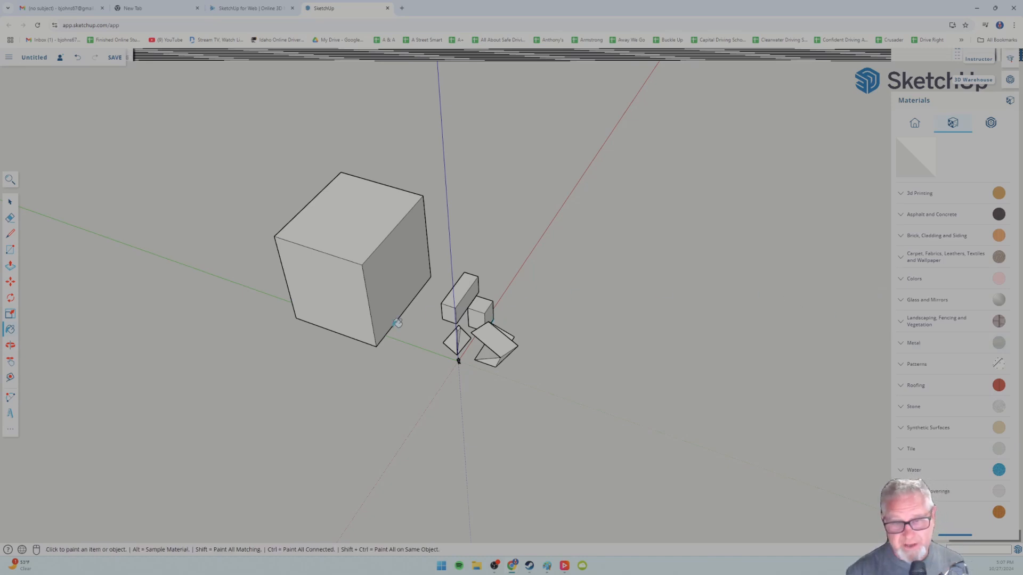
middle_click_drag(269, 349, 272, 323)
mouse_move(342, 304)
middle_mouse_down()
mouse_move(531, 322)
mouse_move(372, 347)
mouse_move(377, 337)
middle_mouse_up()
scroll(378, 337, "up", 2)
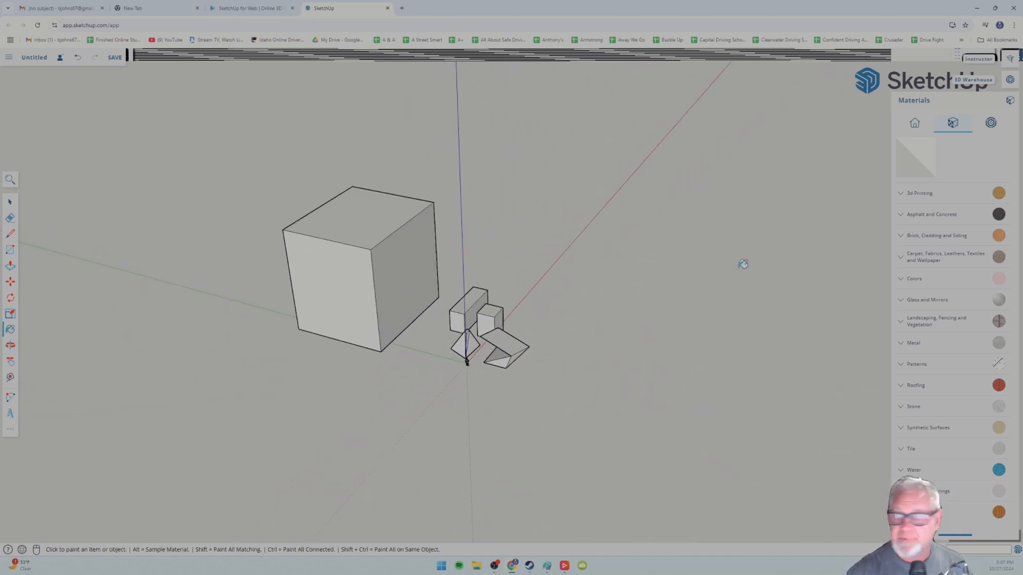
left_click(909, 281)
left_click(968, 332)
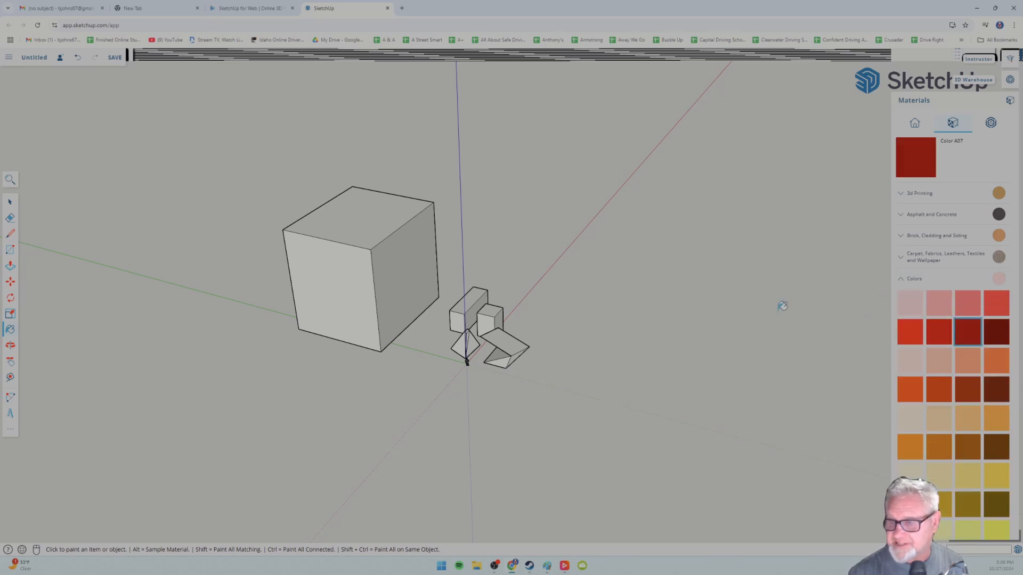
left_click(373, 214)
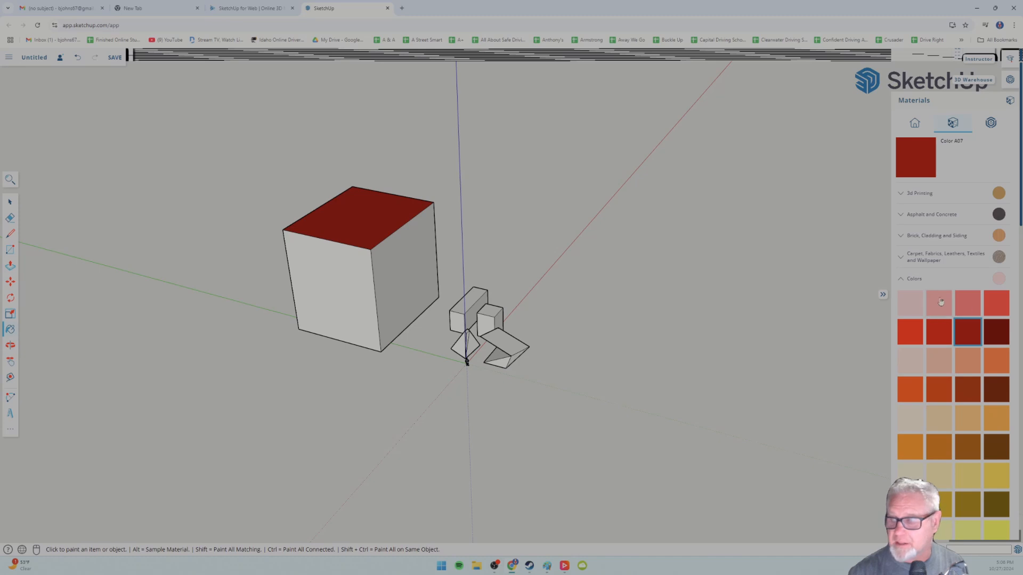
- Expand the Metal and Patterns material groups and try the large-dots and small-dots patterns
left_click(901, 281)
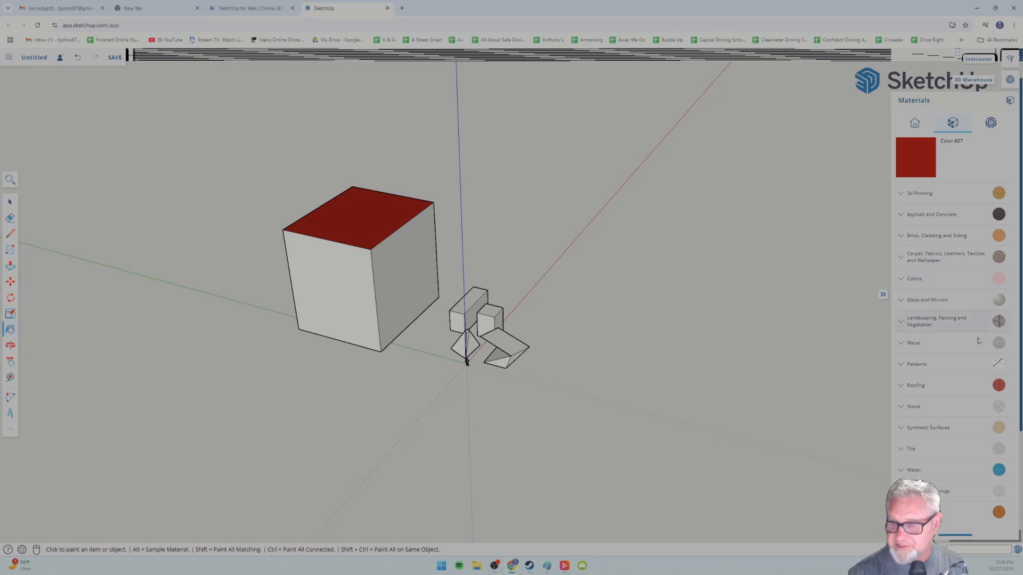
left_click(904, 344)
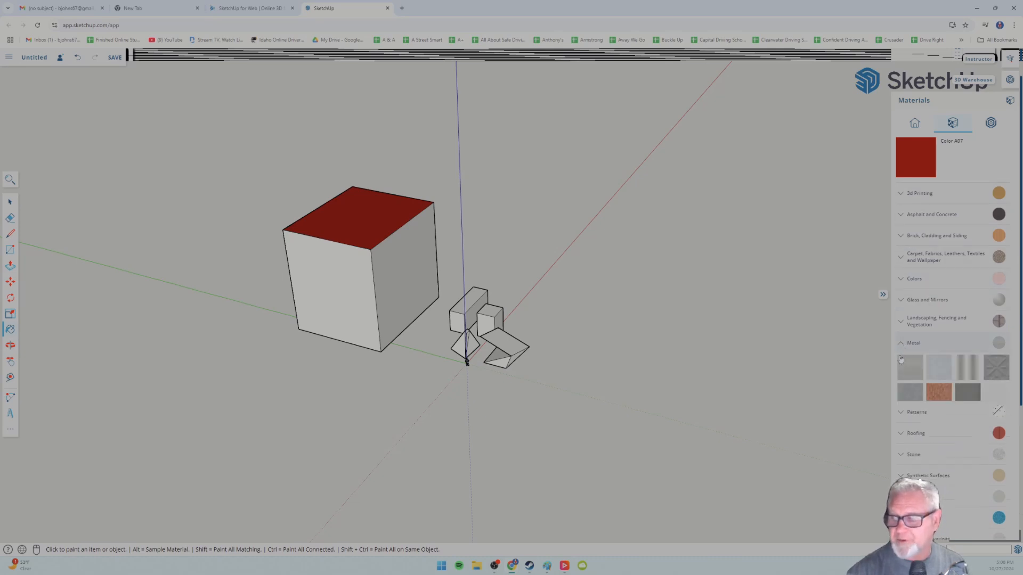
scroll(906, 351, "down", 3)
left_click(900, 335)
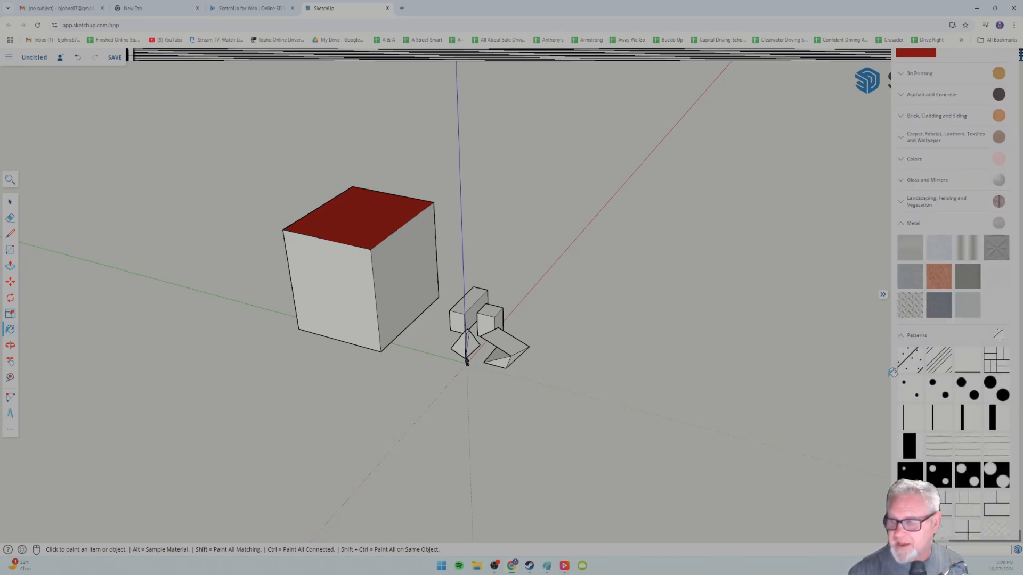
scroll(889, 374, "down", 5)
scroll(917, 371, "up", 3)
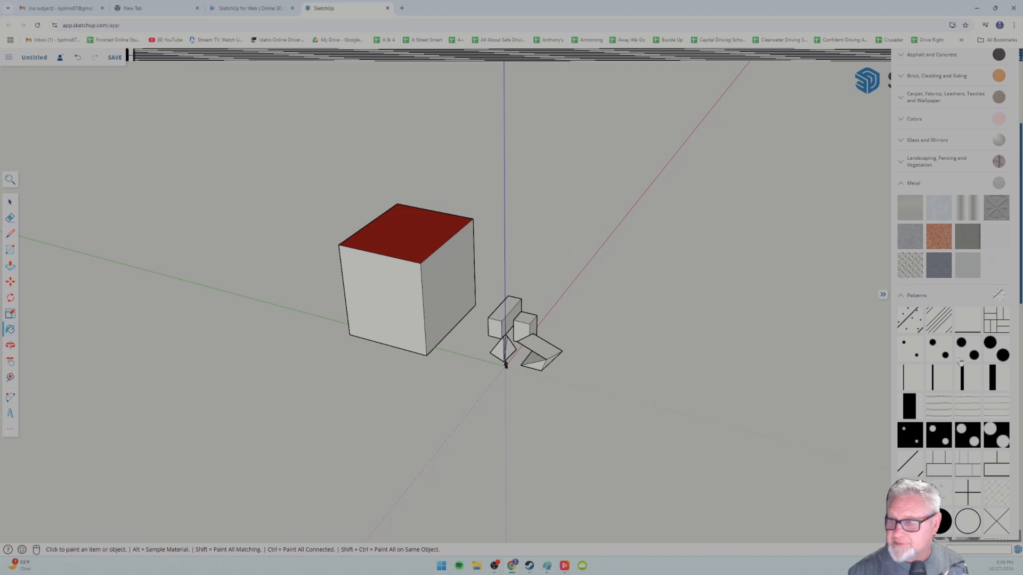
left_click(965, 356)
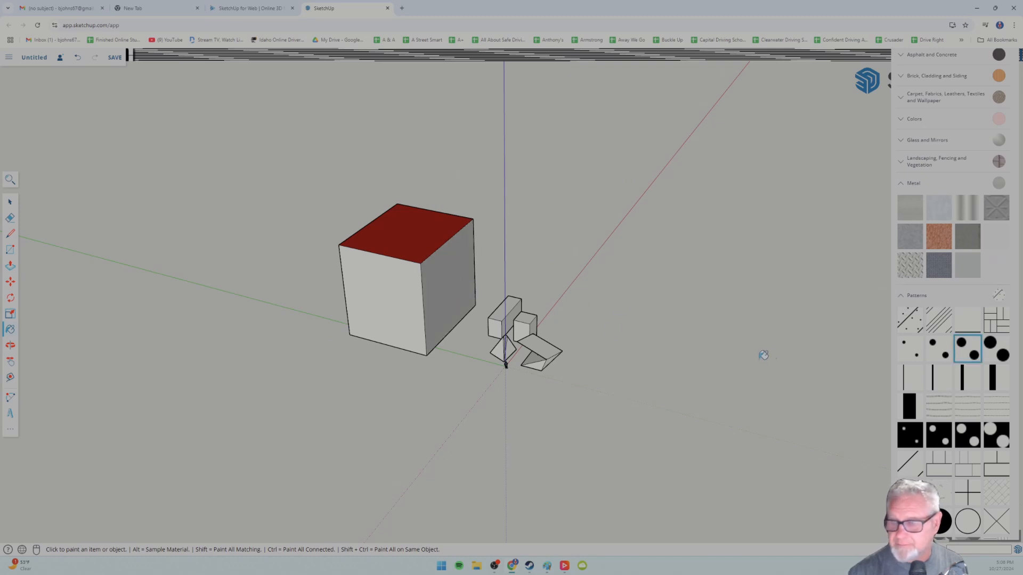
left_click(910, 350)
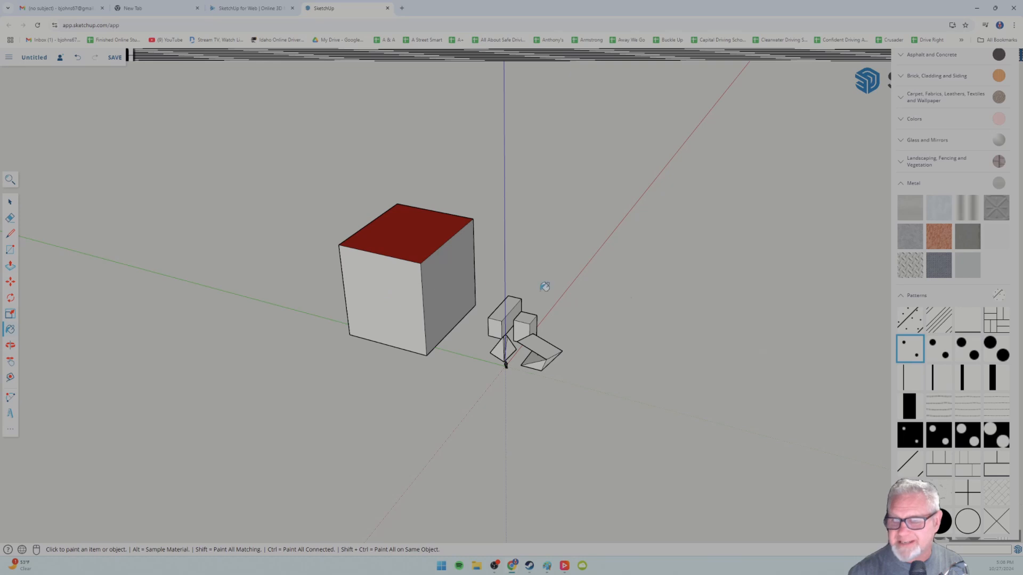
- Orbit back to the blocks, then try the two-dots and small-dots patterns with Paint Bucket
scroll(508, 380, "up", 3)
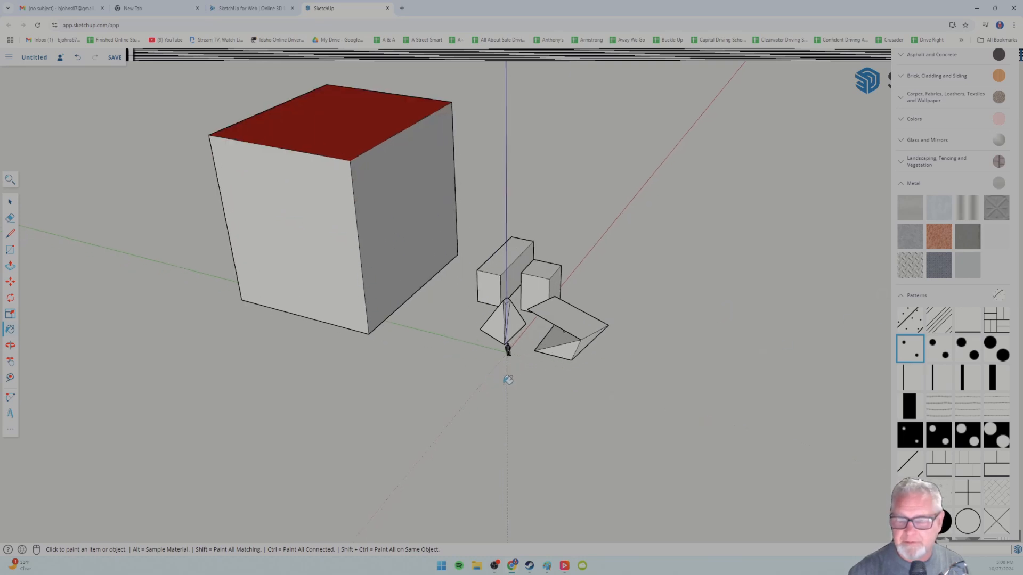
scroll(507, 380, "up", 5)
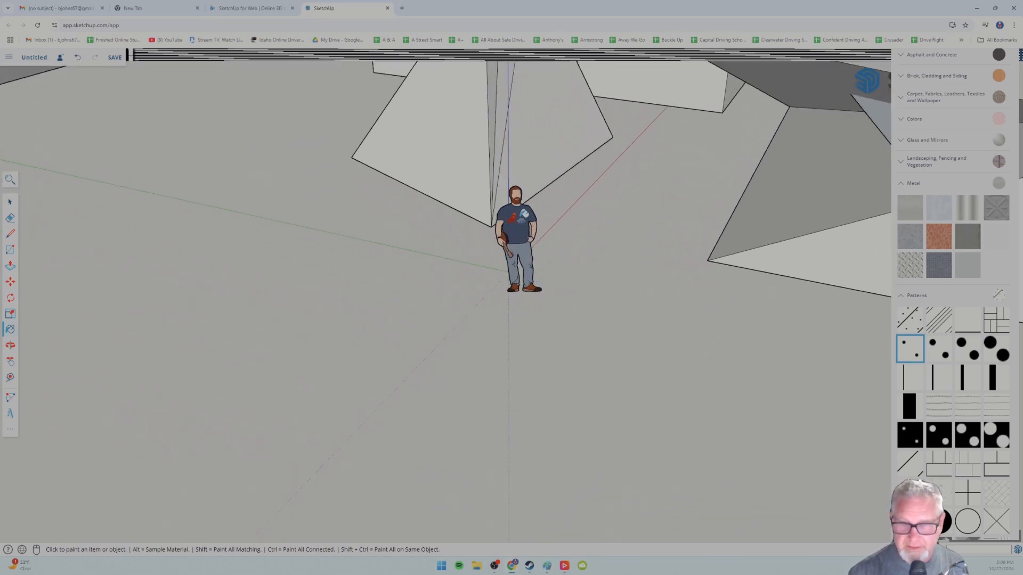
scroll(511, 291, "down", 2)
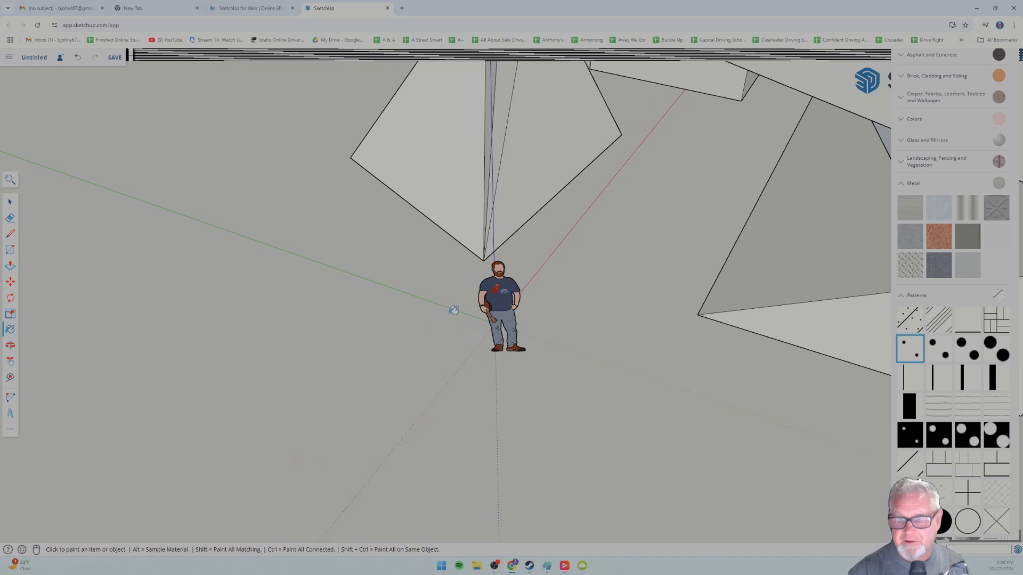
scroll(453, 310, "down", 5)
middle_click_drag(302, 309, 309, 291)
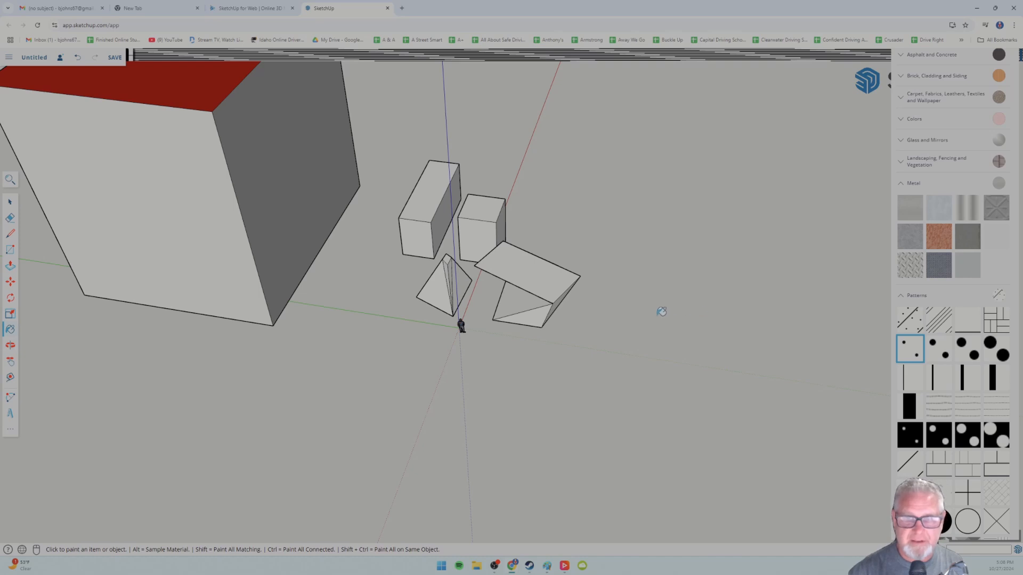
key("o")
scroll(426, 288, "down", 2)
key("b")
scroll(325, 250, "down", 3)
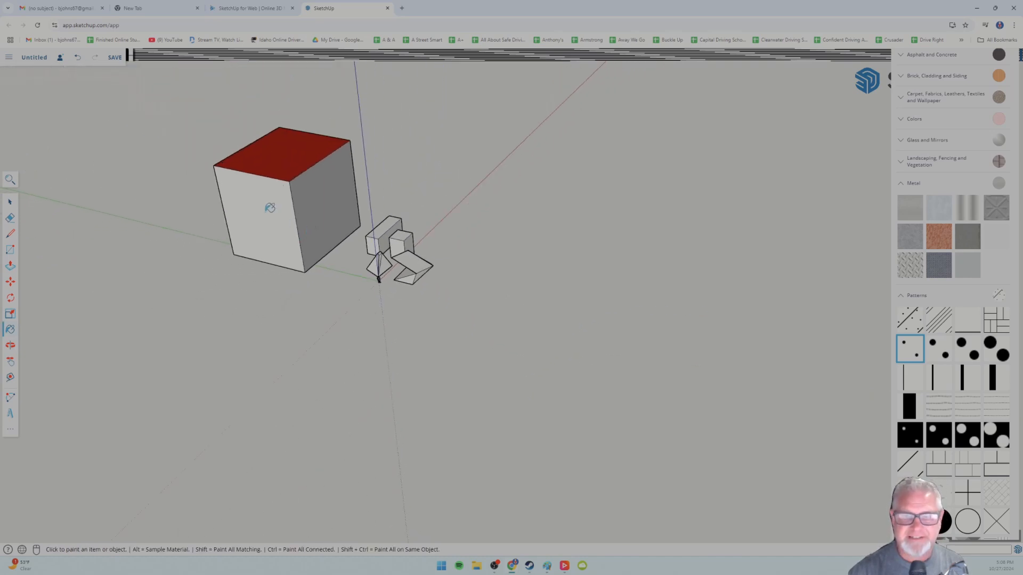
left_click(966, 351)
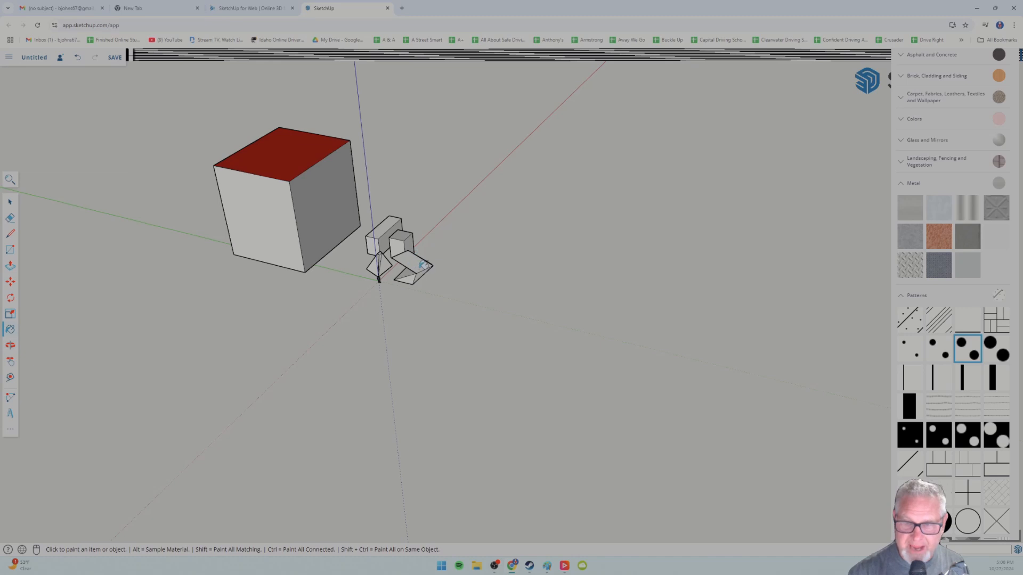
scroll(405, 293, "up", 3)
scroll(405, 294, "up", 2)
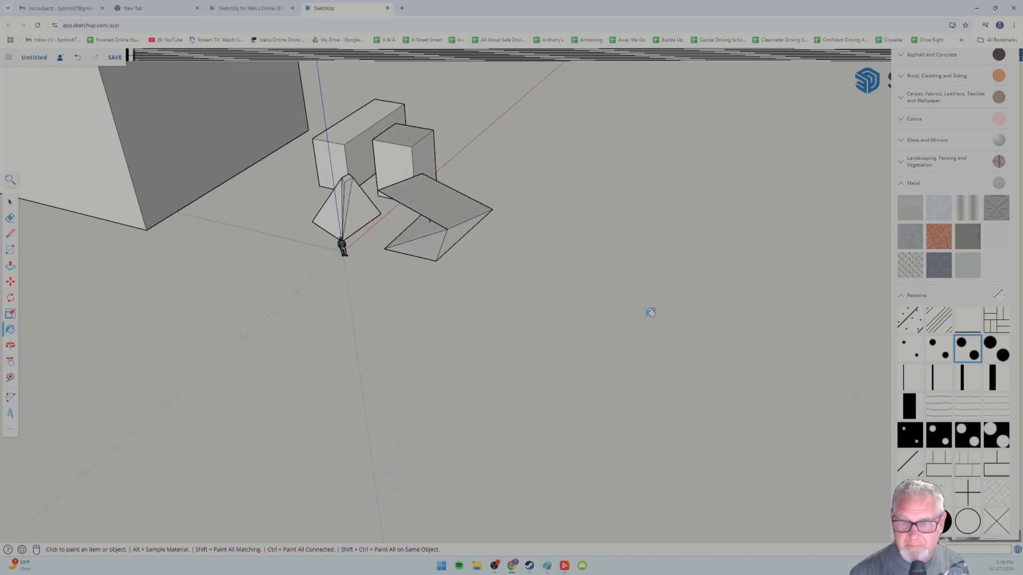
left_click(910, 349)
- Paint the wedge's sloping side face with the large-dots pattern after comparing hatch swatches
left_click(927, 324)
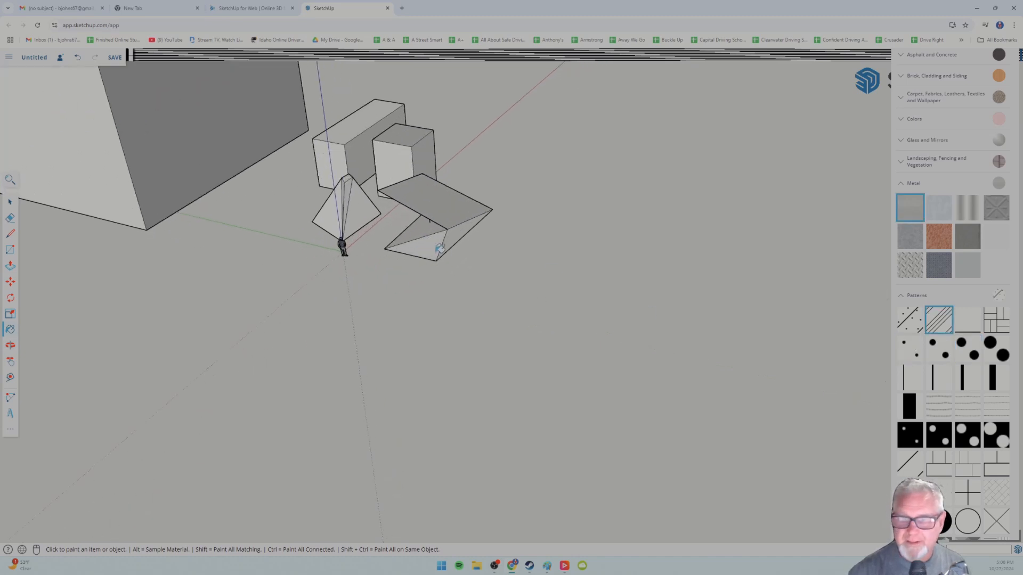
left_click(946, 500)
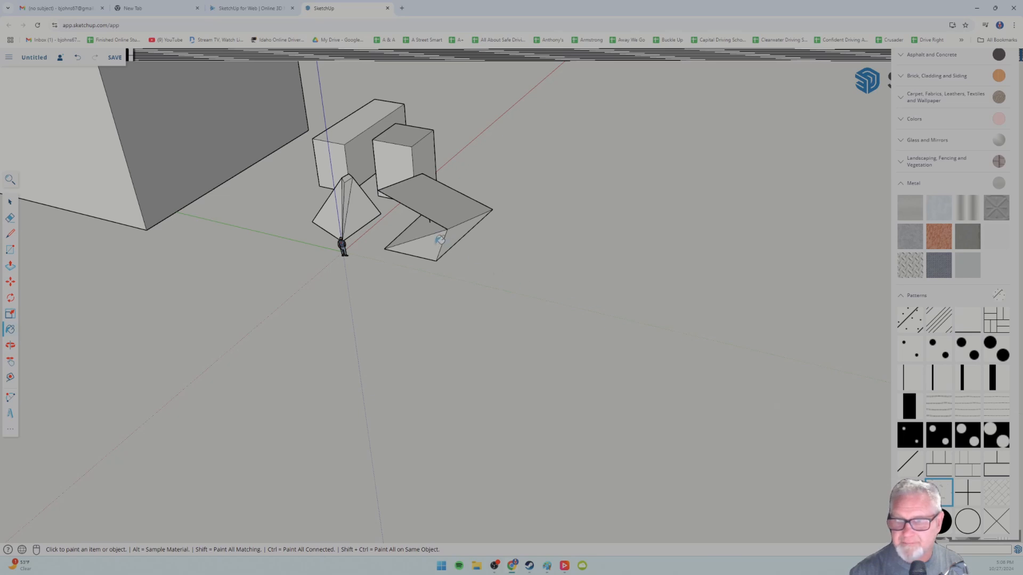
left_click(989, 443)
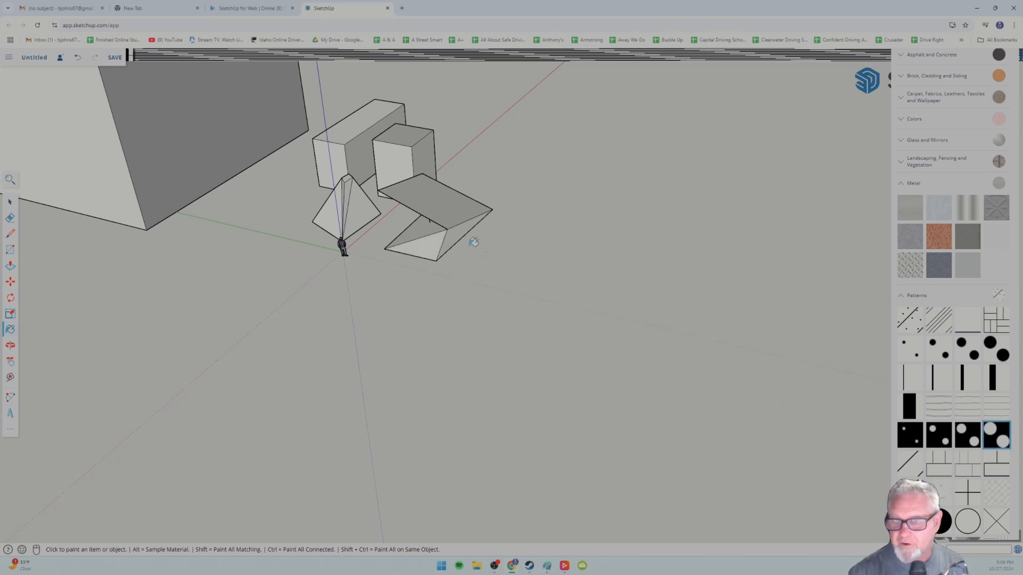
left_click(462, 226)
scroll(482, 341, "down", 3)
scroll(457, 331, "up", 4)
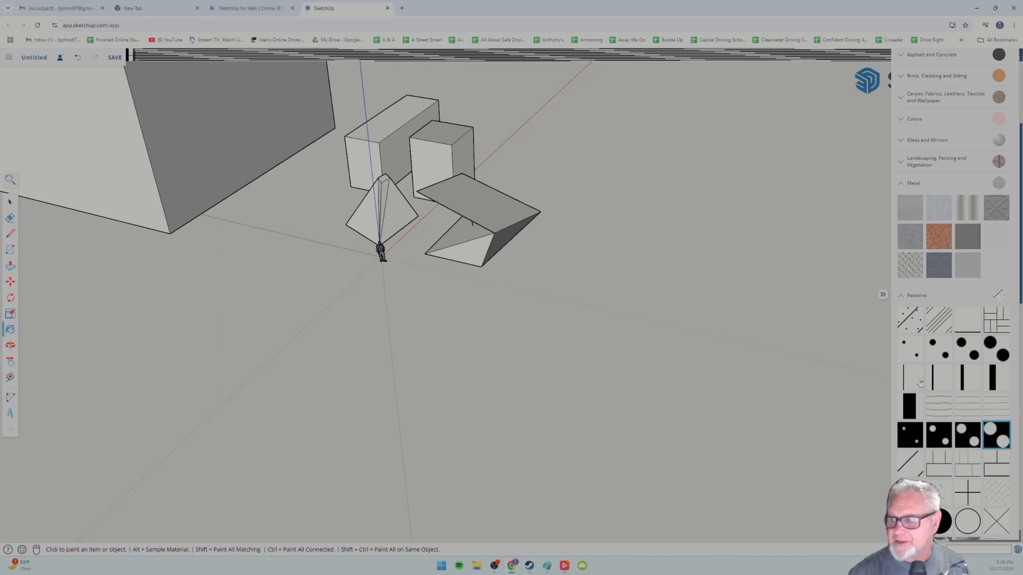
- Paint the wedge's top copper, the pyramid's right face grass, and the right box's front stone
left_click(902, 296)
left_click(939, 236)
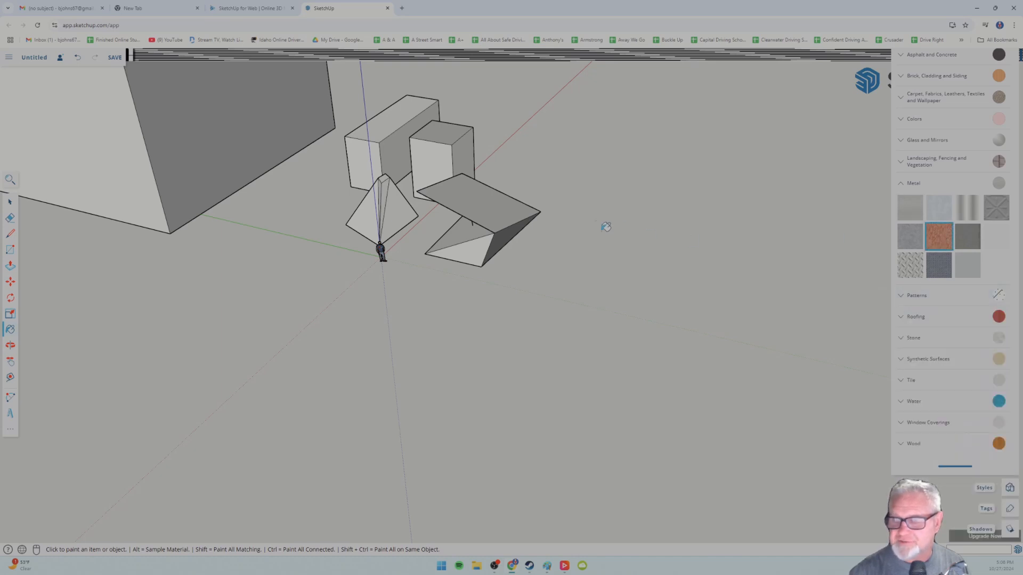
left_click(500, 209)
left_click(930, 162)
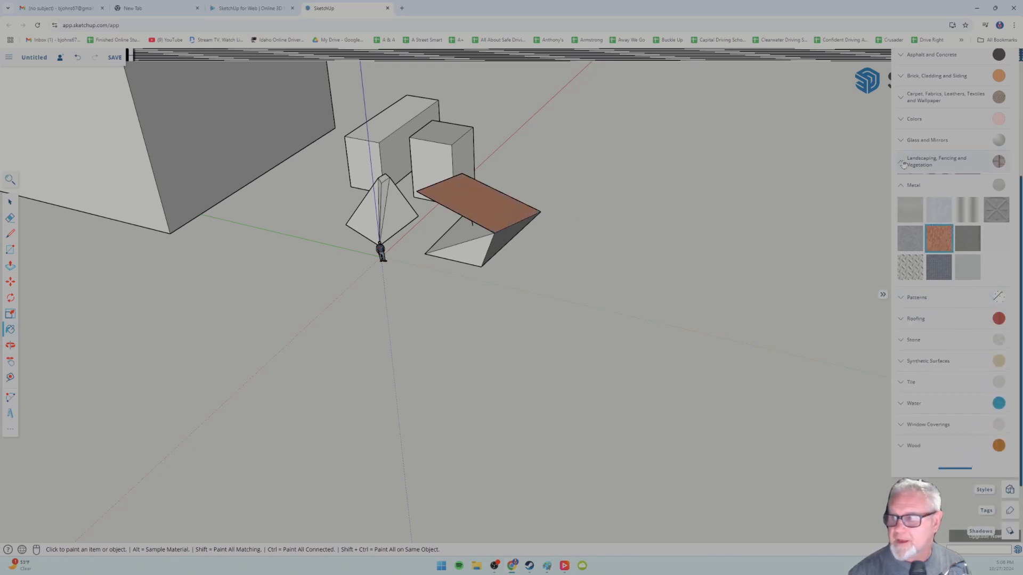
left_click(1003, 246)
left_click(404, 206)
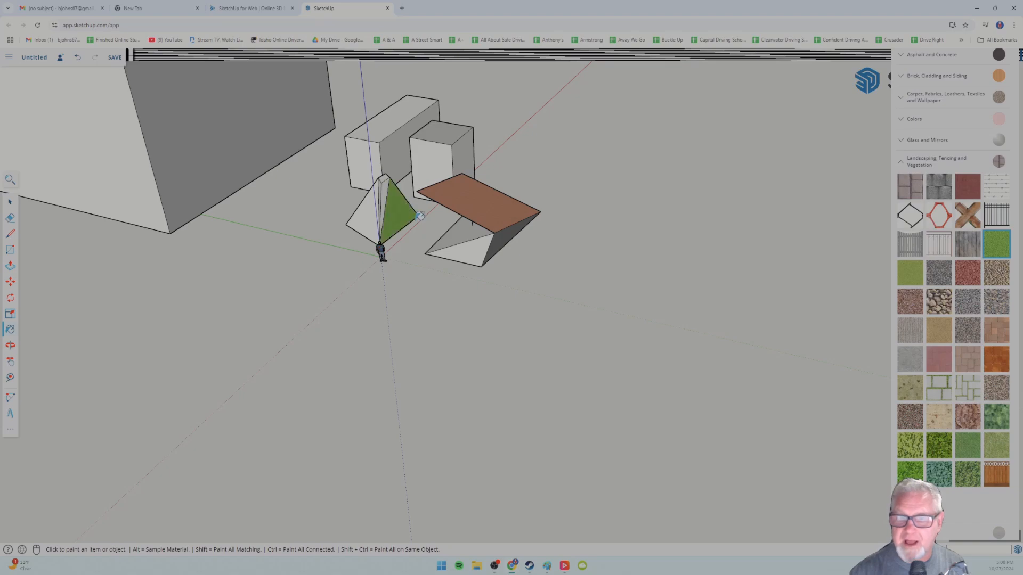
left_click(445, 156)
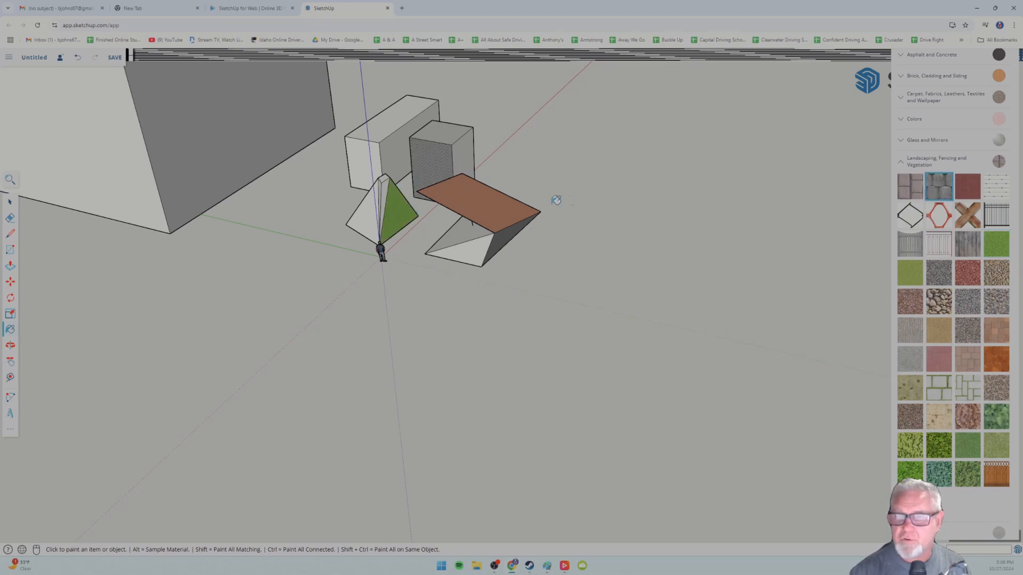
- Zoom out from the stone wall and orbit to look down on the whole model
scroll(495, 170, "up", 10)
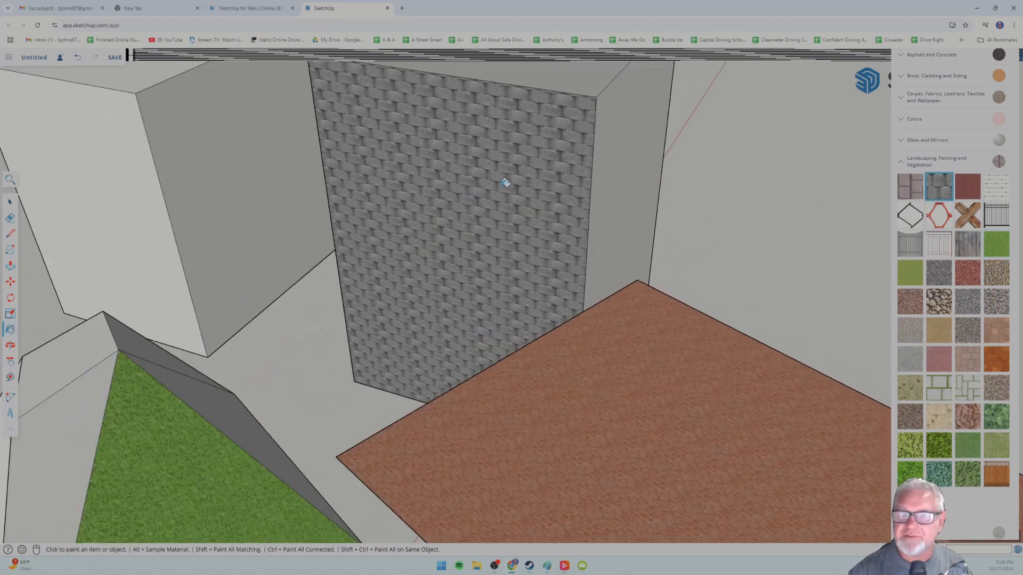
scroll(497, 181, "up", 6)
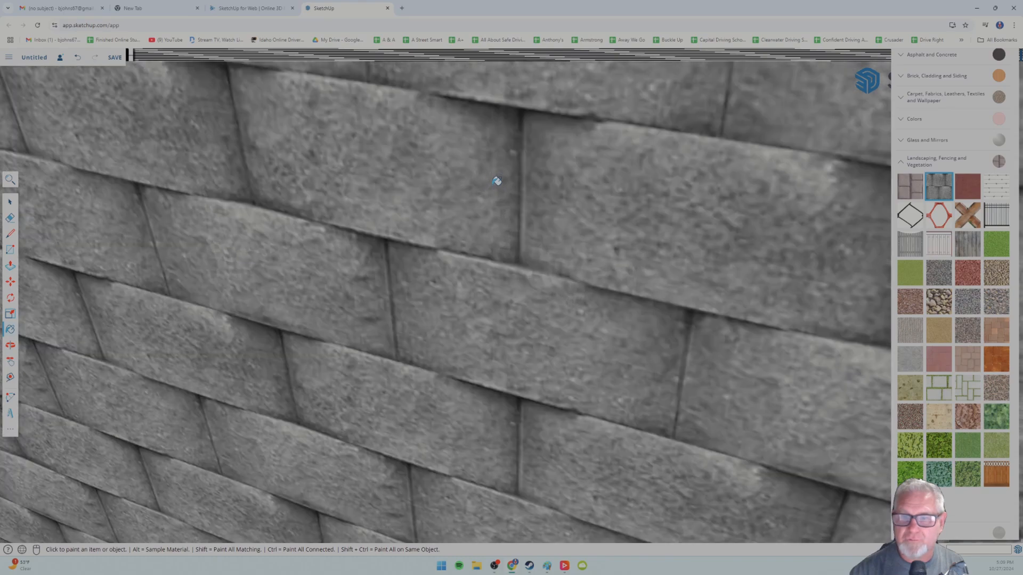
scroll(490, 189, "down", 8)
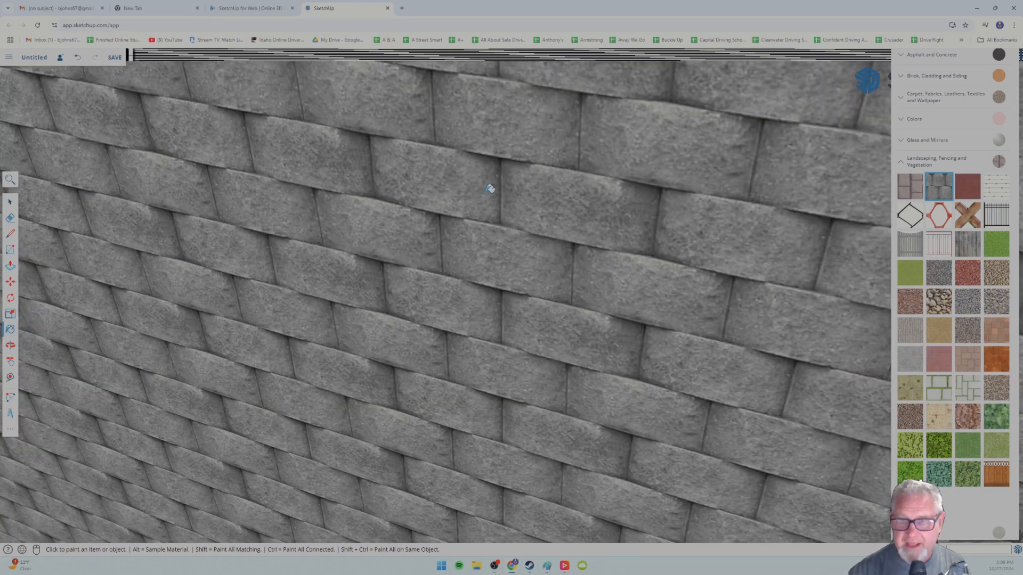
mouse_move(473, 228)
middle_mouse_down()
mouse_move(549, 171)
mouse_move(508, 228)
middle_mouse_up()
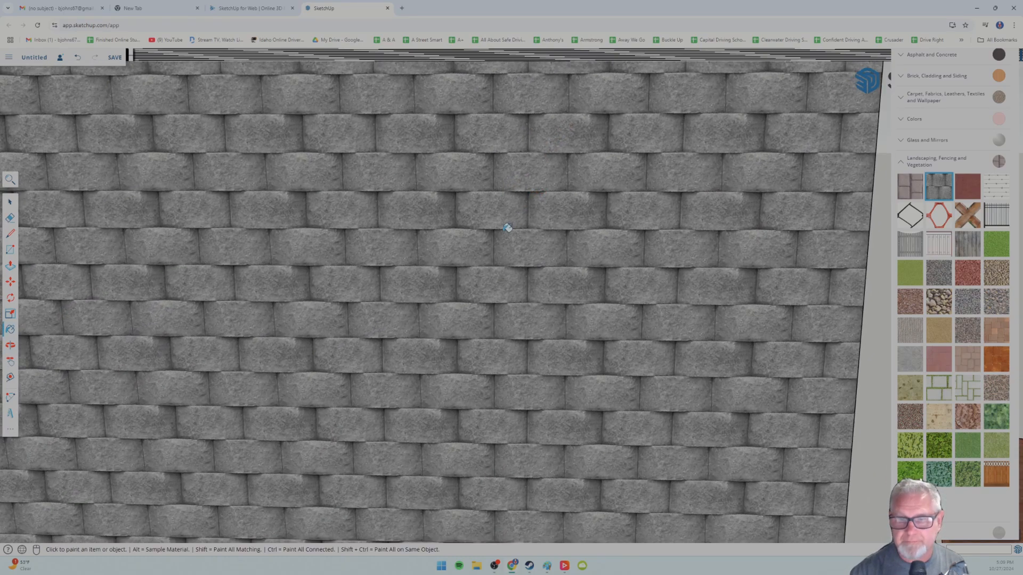
scroll(456, 261, "down", 8)
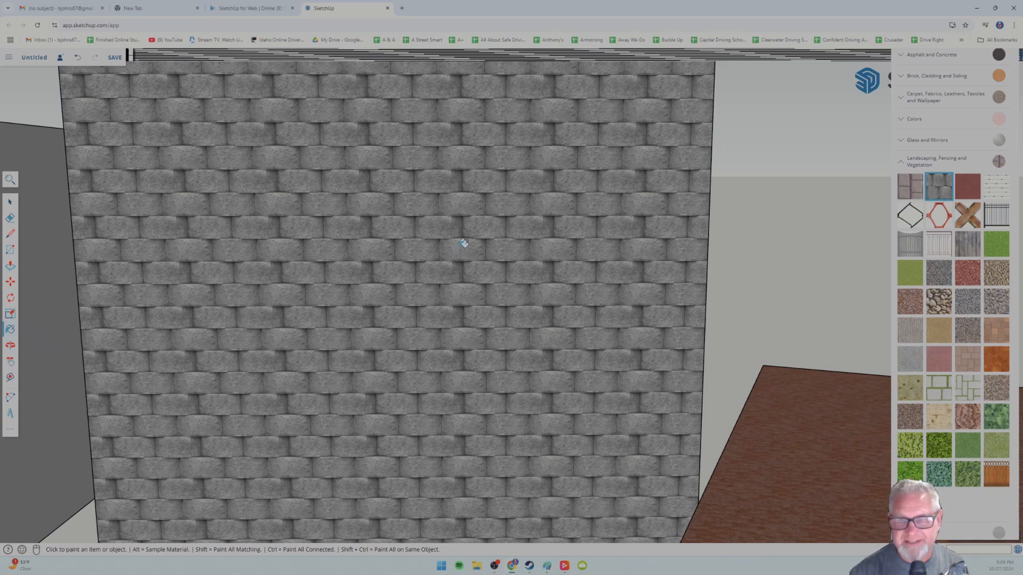
scroll(463, 243, "down", 10)
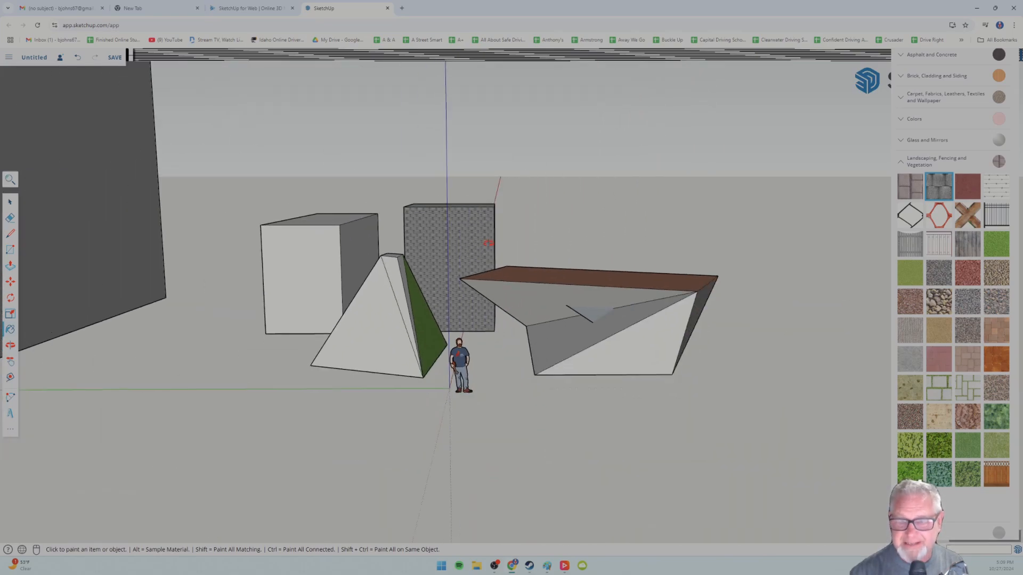
middle_click_drag(489, 243, 462, 287)
scroll(467, 280, "down", 5)
- Zoom in and out over the four painted blocks, then close the Materials panel
scroll(468, 283, "down", 4)
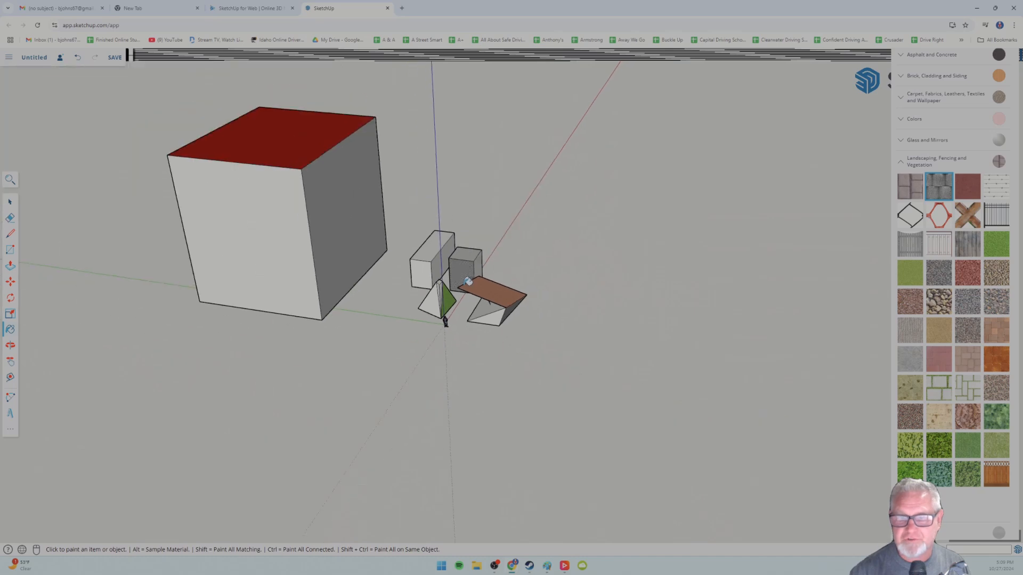
scroll(468, 282, "up", 5)
scroll(469, 278, "up", 5)
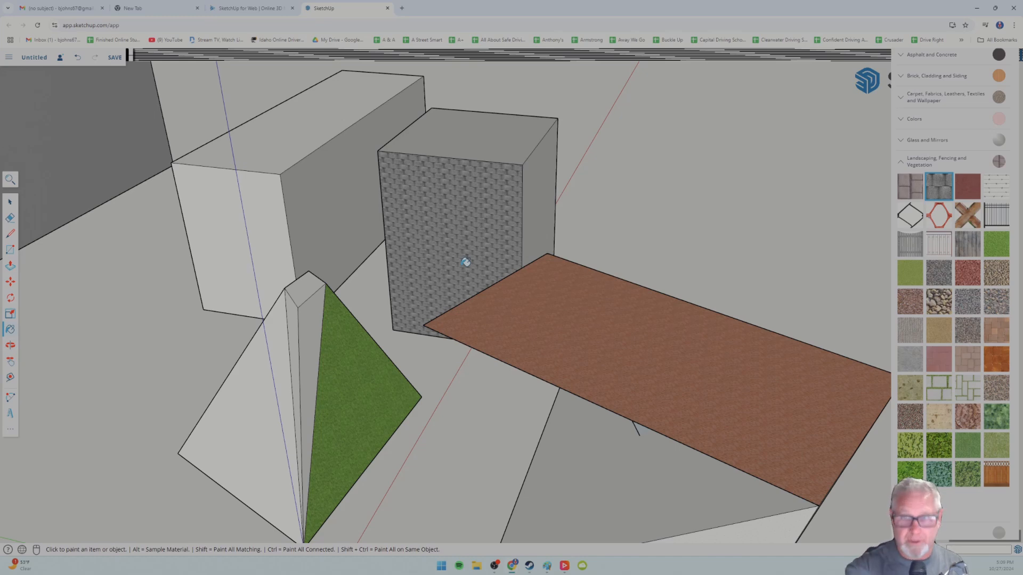
scroll(470, 261, "down", 3)
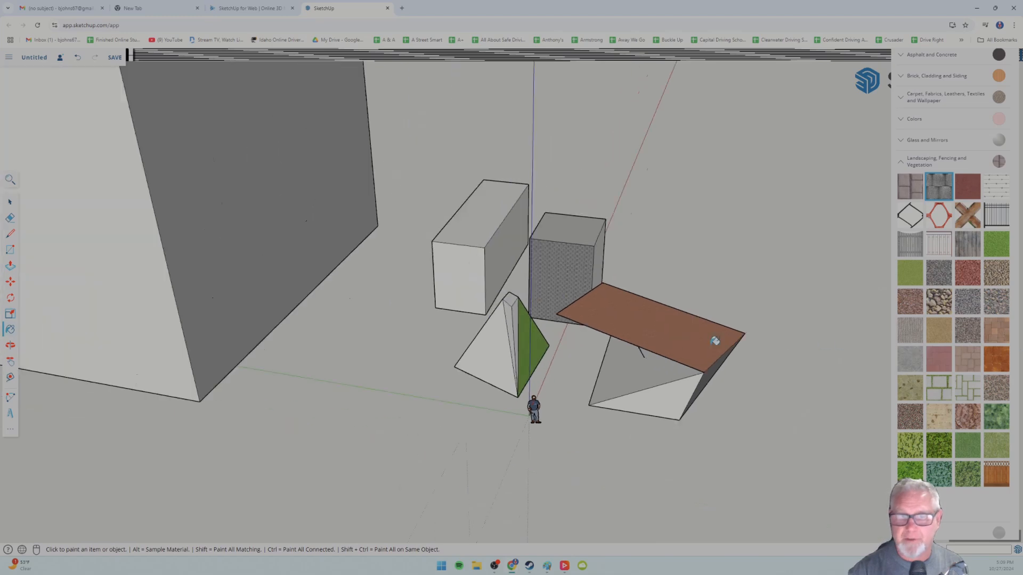
scroll(852, 347, "down", 2)
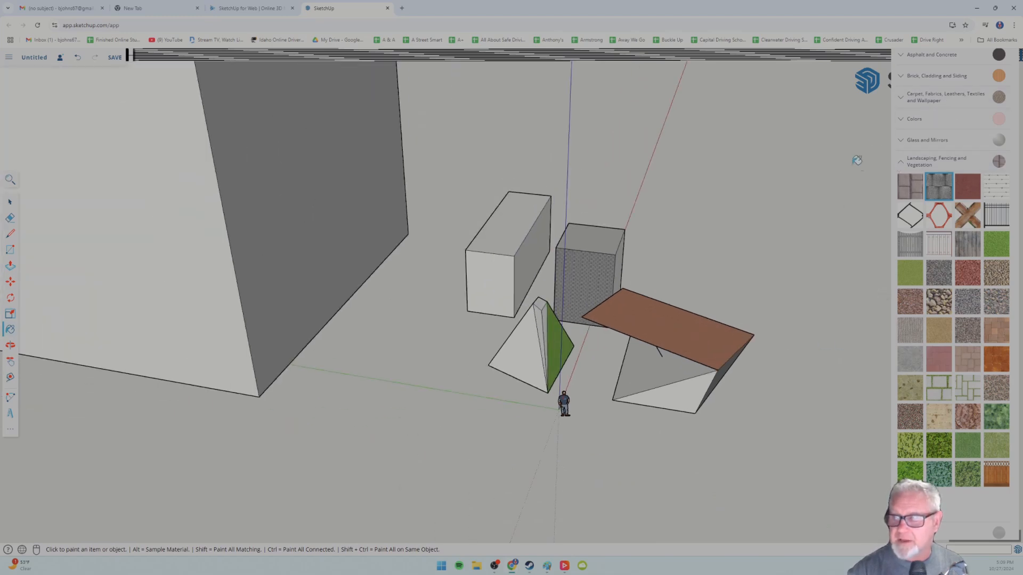
scroll(855, 162, "up", 3)
scroll(715, 210, "down", 5)
scroll(858, 222, "down", 1)
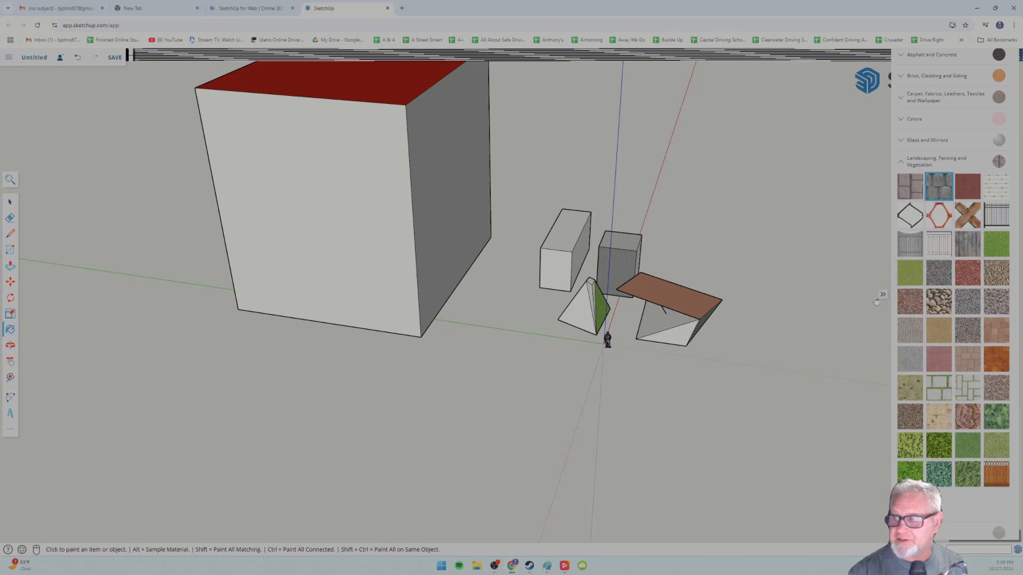
left_click(883, 296)
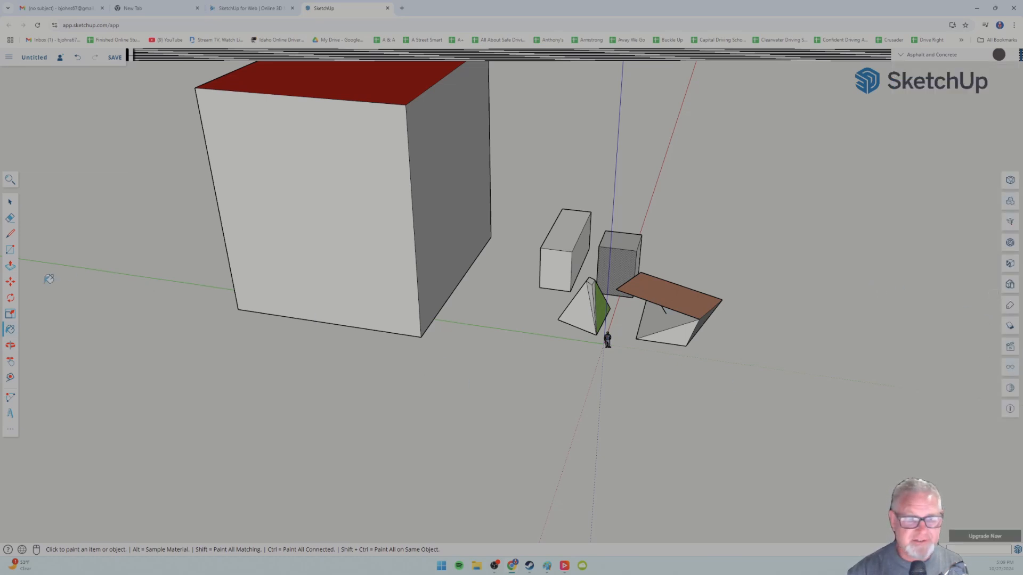
- Orbit around the red-topped cube and small blocks, then pan them toward the view centre
scroll(368, 313, "down", 4)
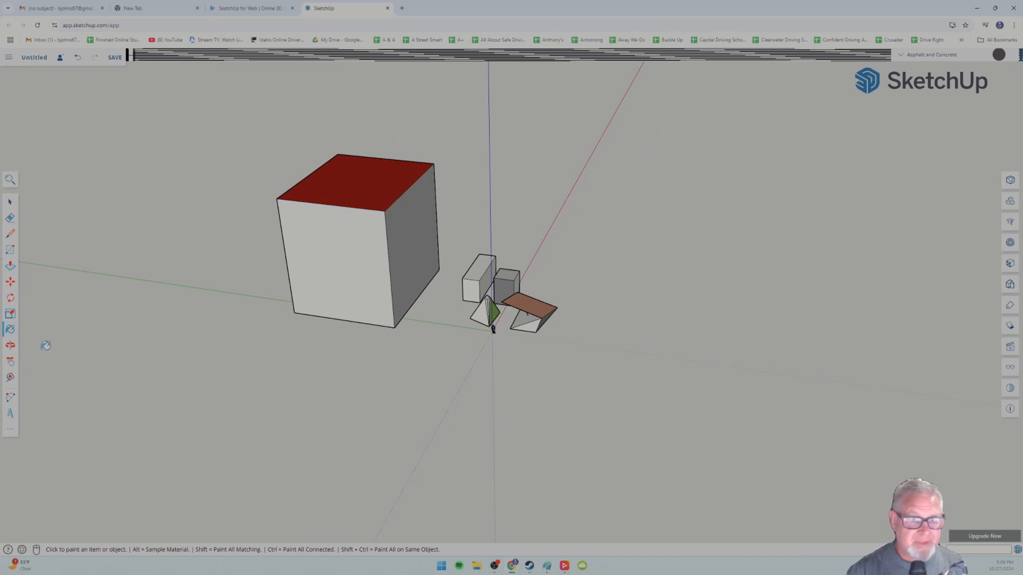
left_click(10, 347)
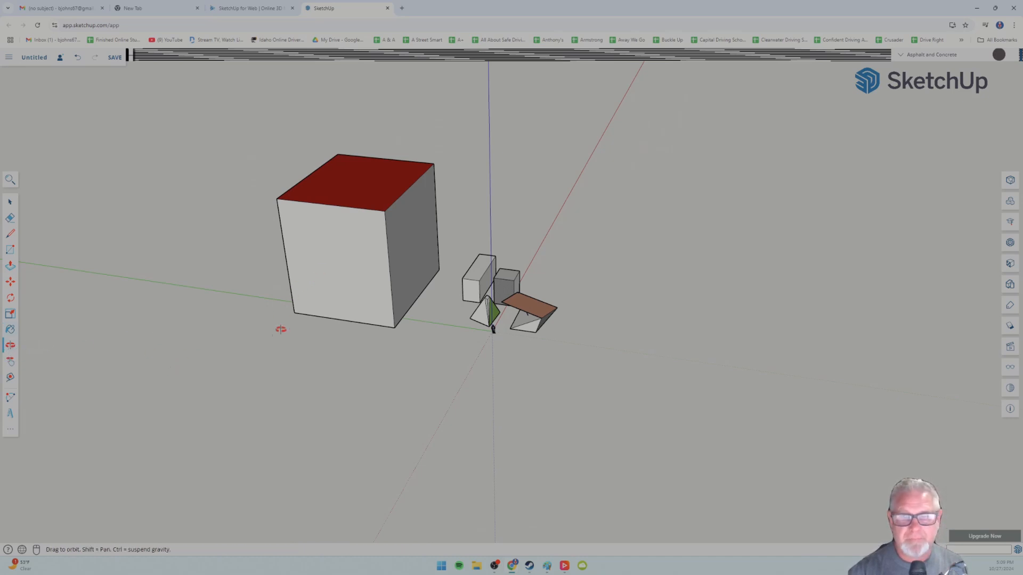
left_click_drag(267, 347, 292, 363)
left_click_drag(256, 366, 361, 330)
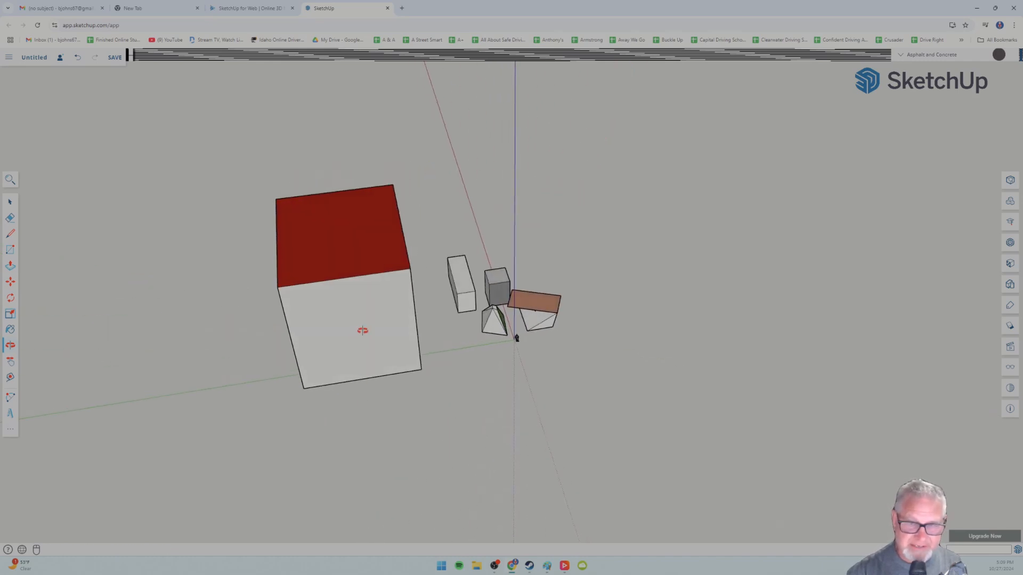
scroll(358, 331, "down", 3)
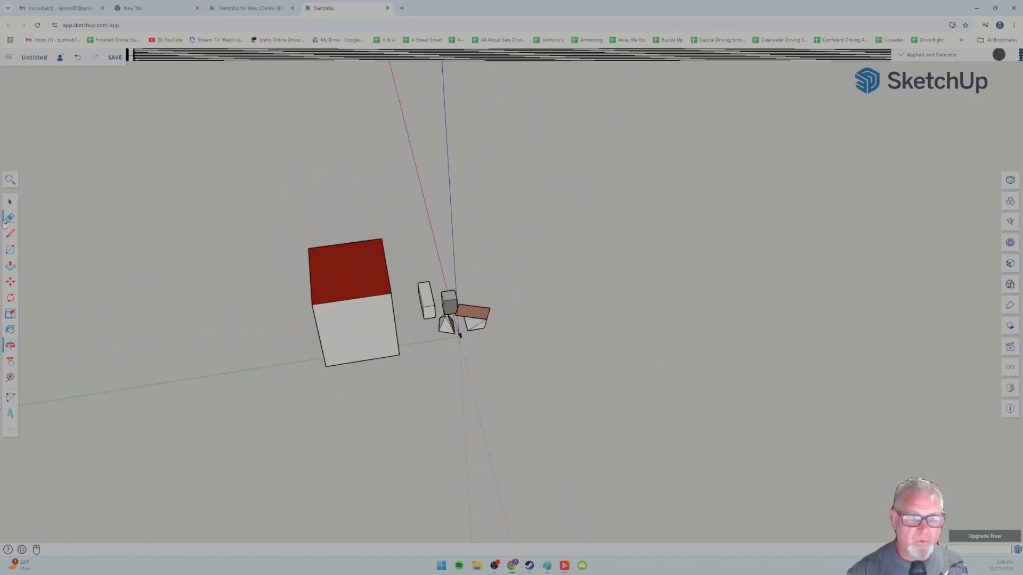
left_click(10, 203)
left_click(10, 346)
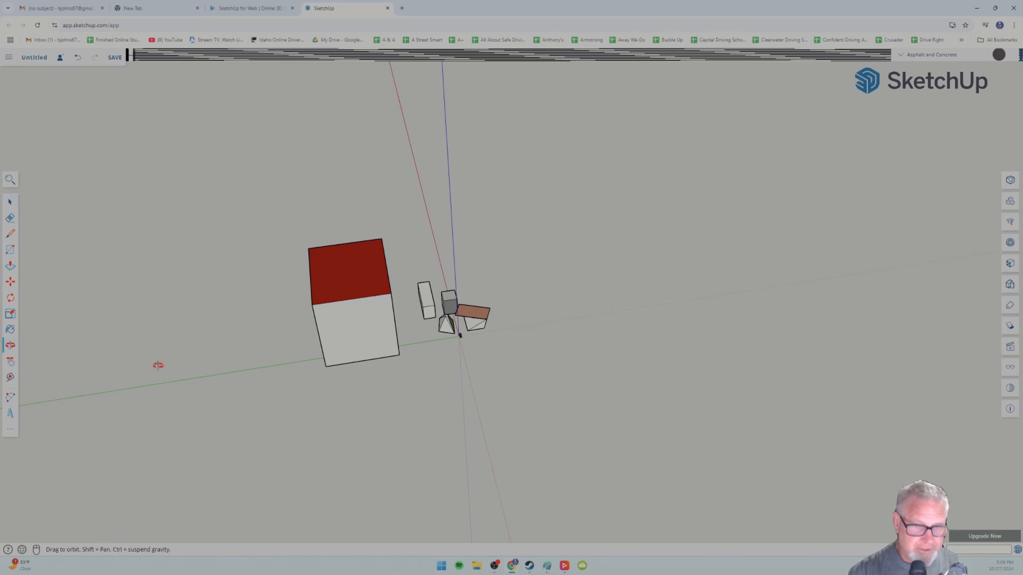
mouse_move(240, 350)
left_mouse_down()
mouse_move(277, 347)
mouse_move(341, 317)
mouse_move(331, 335)
mouse_move(254, 341)
left_mouse_up()
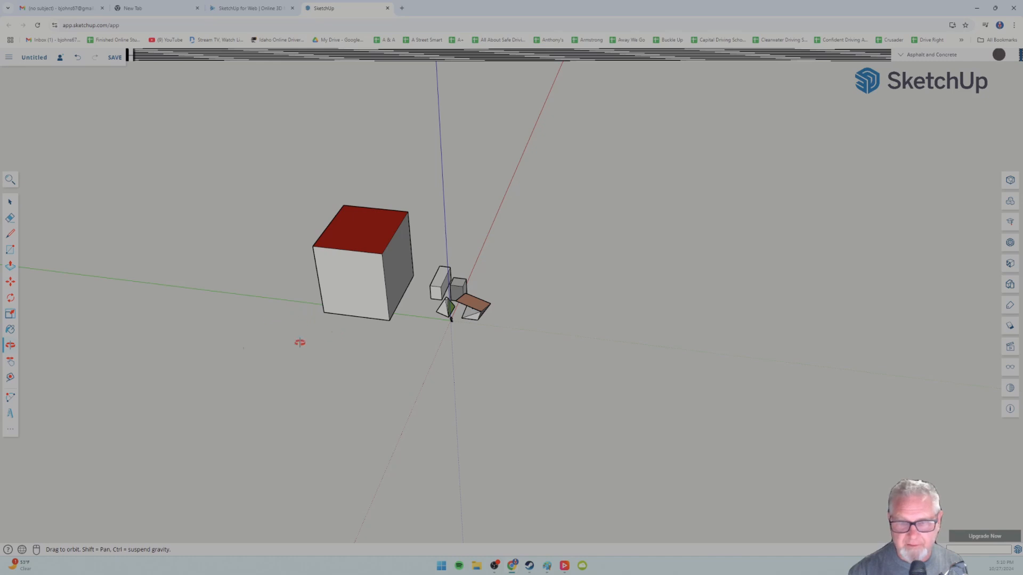
left_click_drag(258, 311, 27, 372)
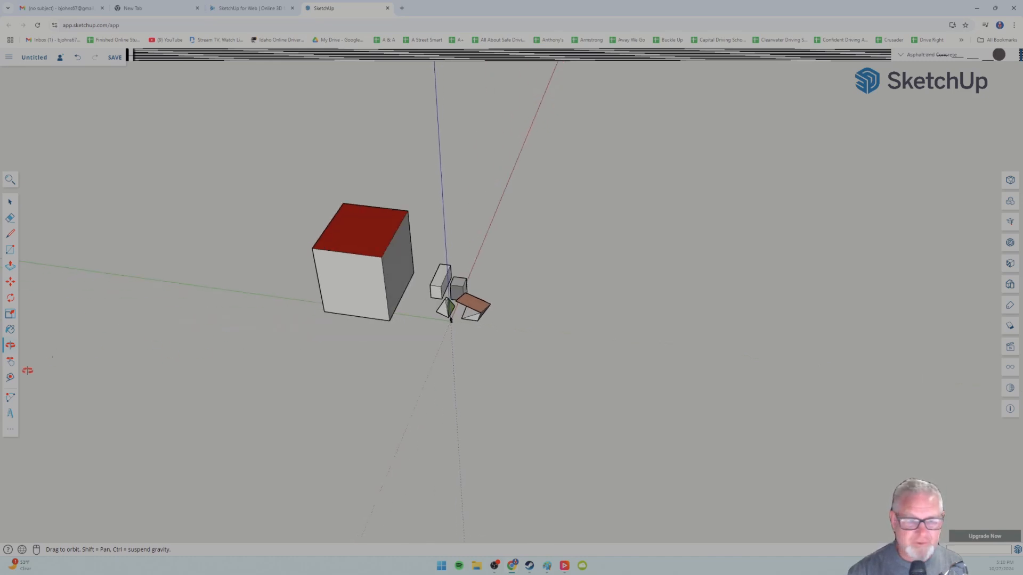
left_click(10, 362)
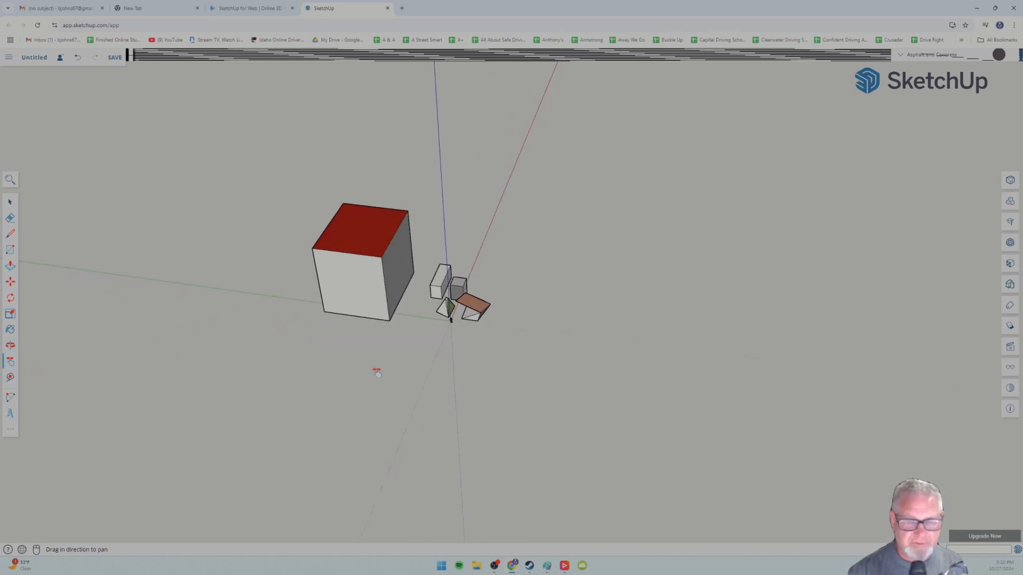
left_click_drag(347, 368, 385, 391)
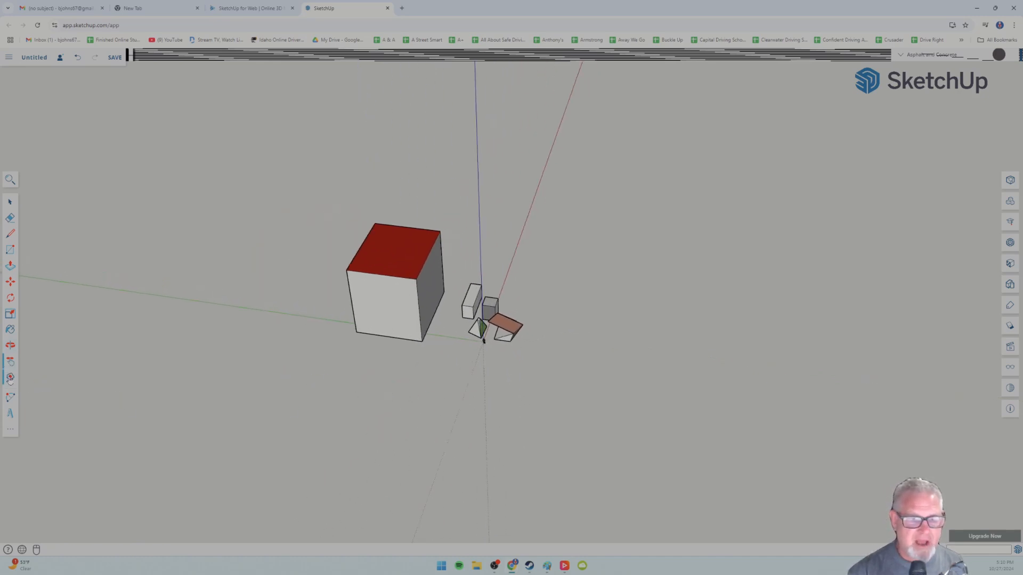
- Tape-measure the red-topped cube's vertical edge from top to bottom corner, about 81' 4 1/2"
left_click(10, 380)
scroll(347, 347, "up", 2)
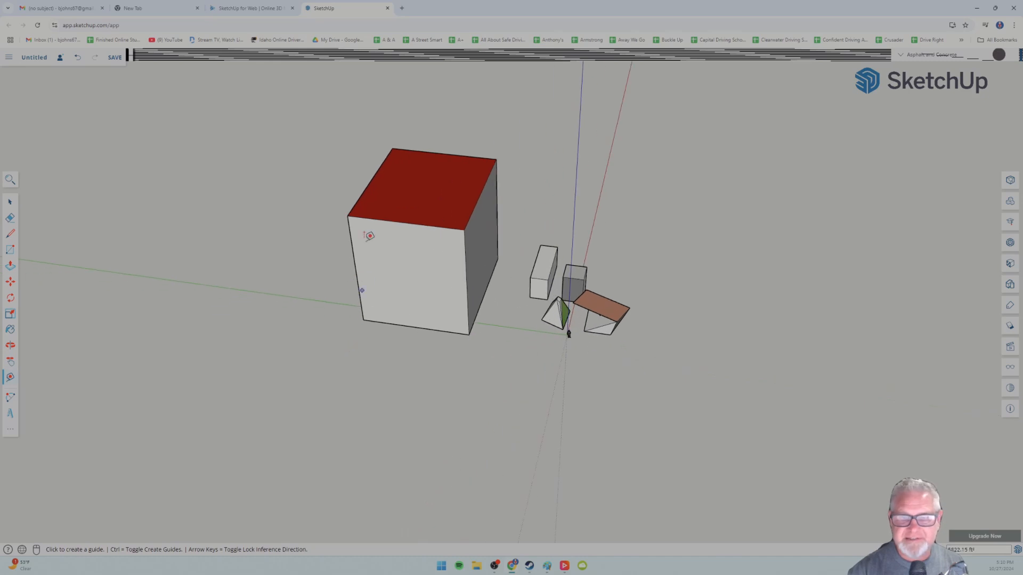
left_click(356, 214)
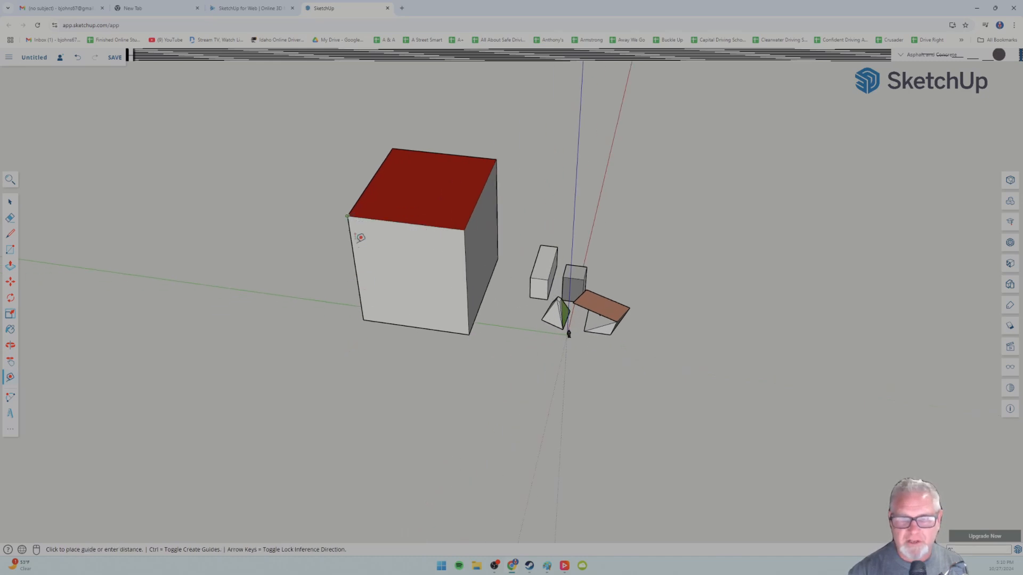
left_click(363, 320)
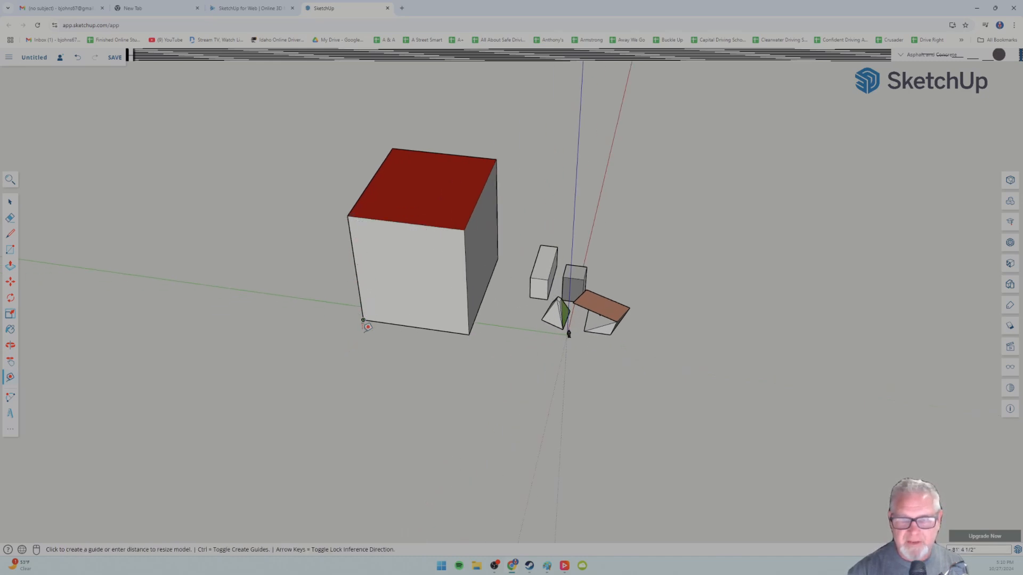
middle_click_drag(373, 314, 543, 284)
scroll(421, 338, "up", 5)
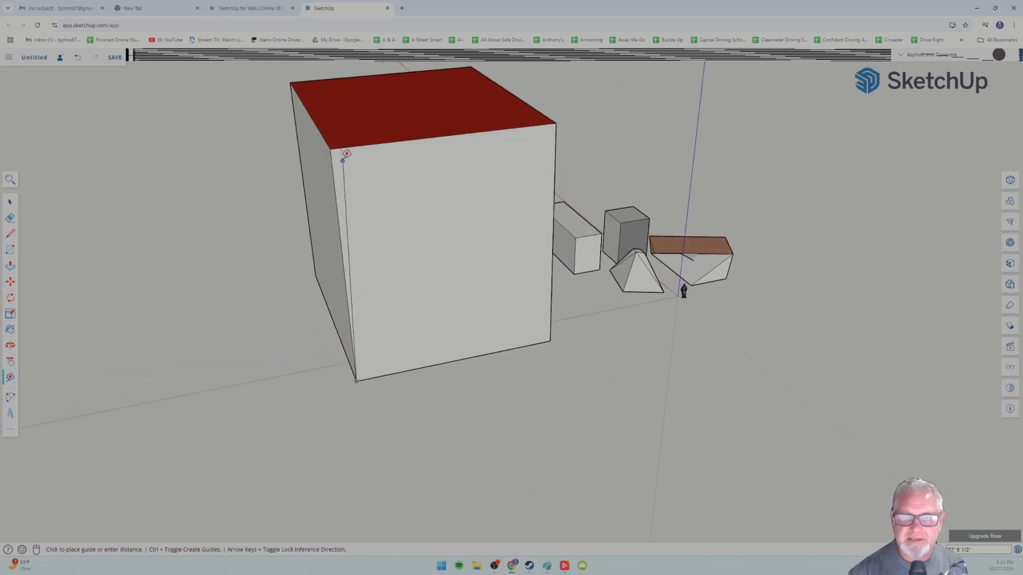
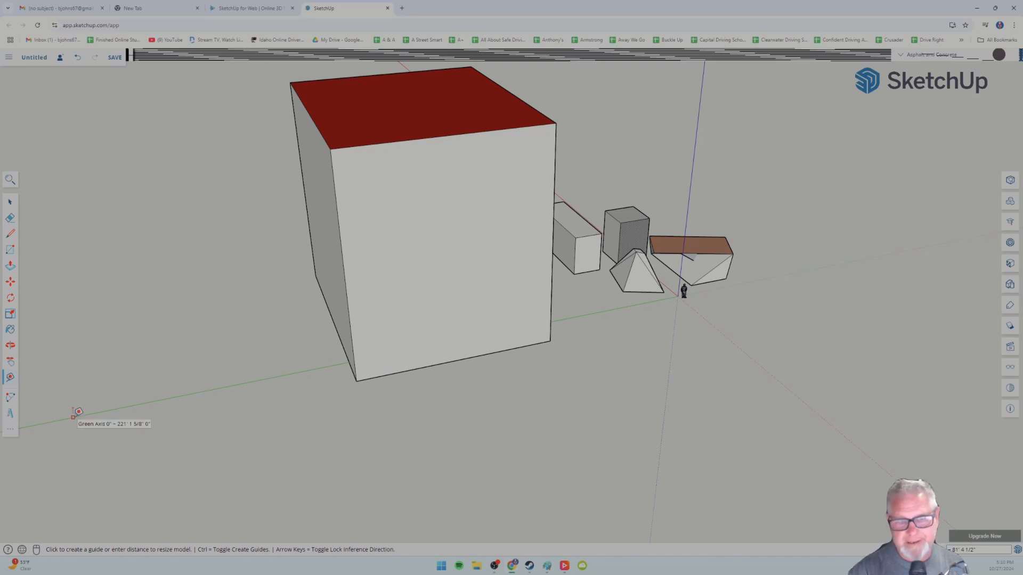
- Choose the Dimensions tool from the left toolbar's extra-tools flyout
left_click(10, 431)
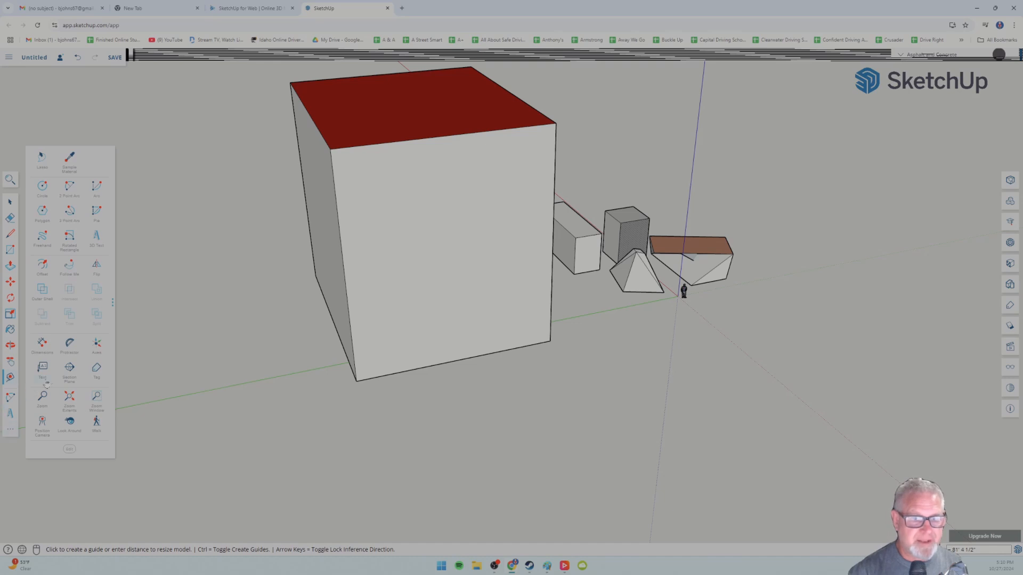
left_click(159, 456)
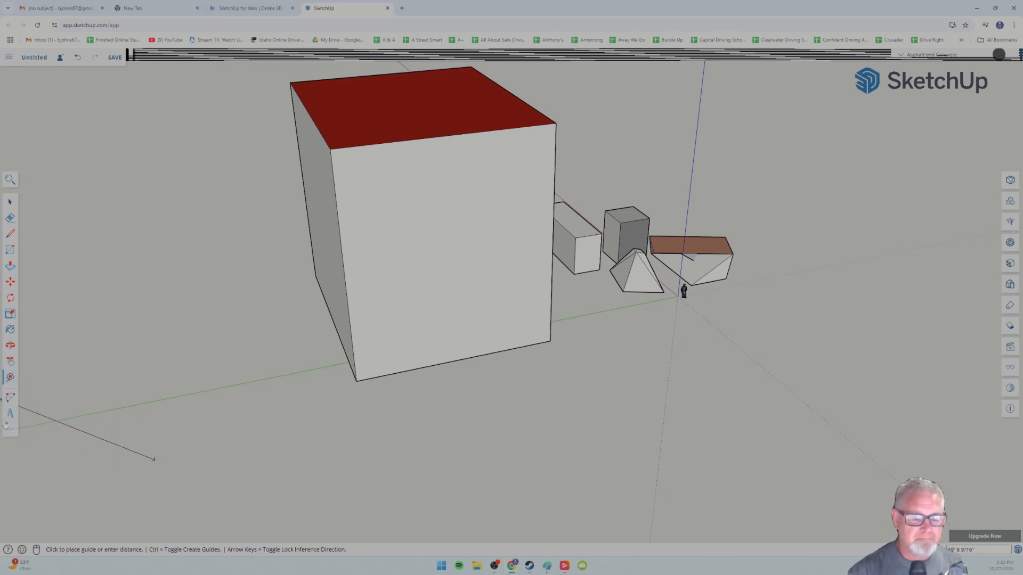
left_click(9, 432)
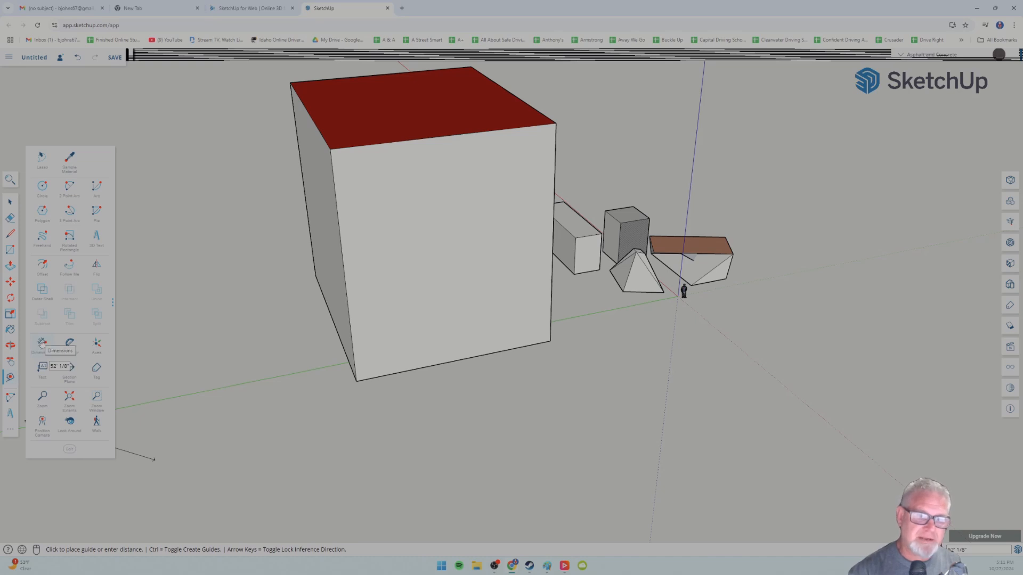
left_click(41, 343)
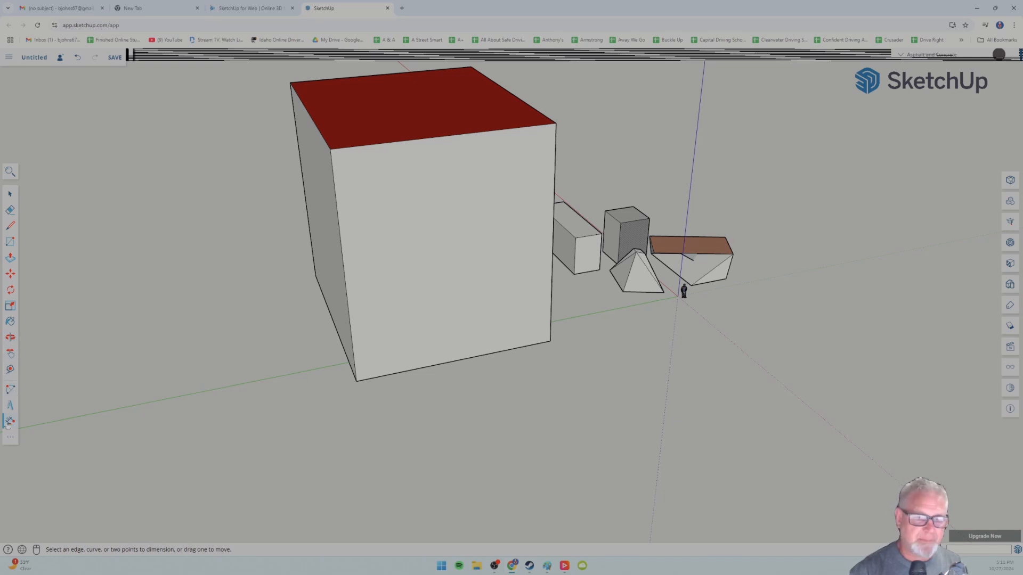
- Dimension the cube's vertical edge, 81' 4 1/2", placing the dimension beside the cube
left_click(357, 380)
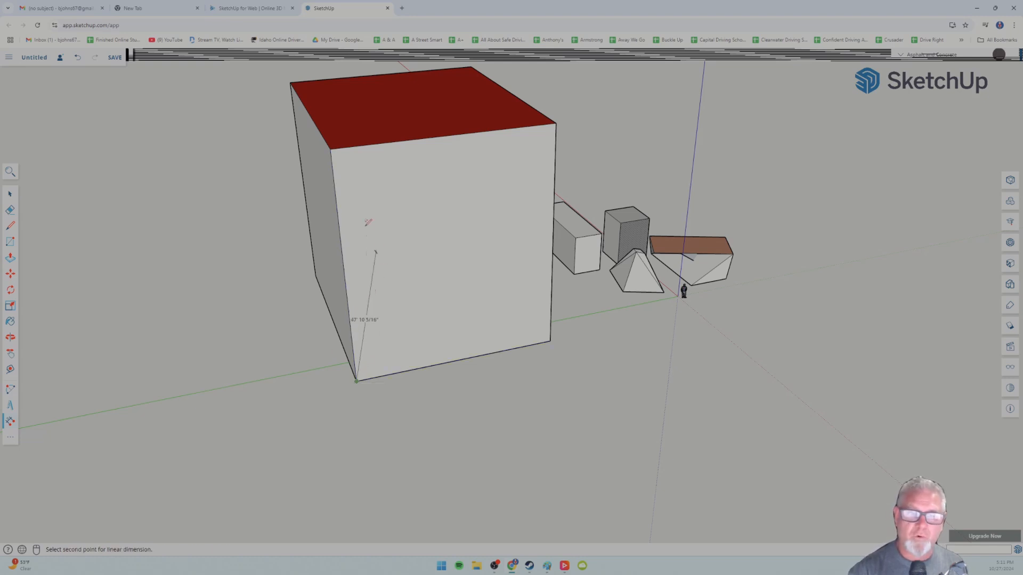
left_click(331, 150)
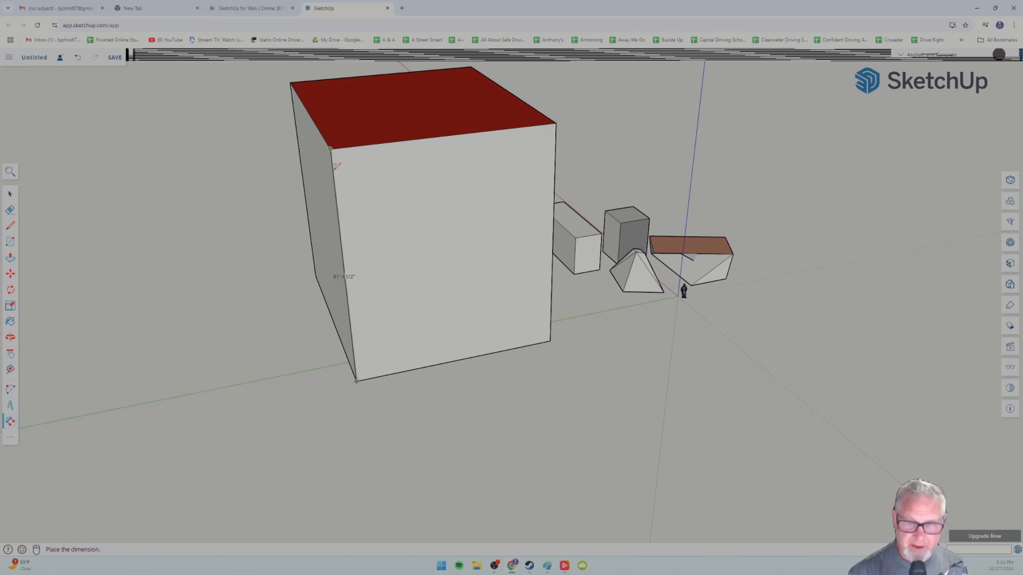
left_click(271, 186)
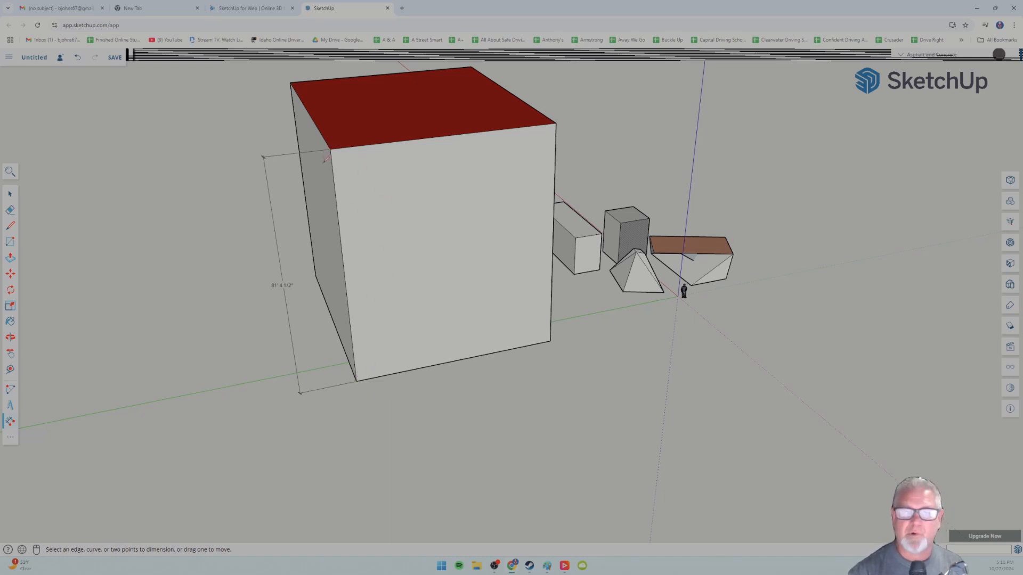
scroll(284, 350, "up", 3)
scroll(277, 352, "down", 4)
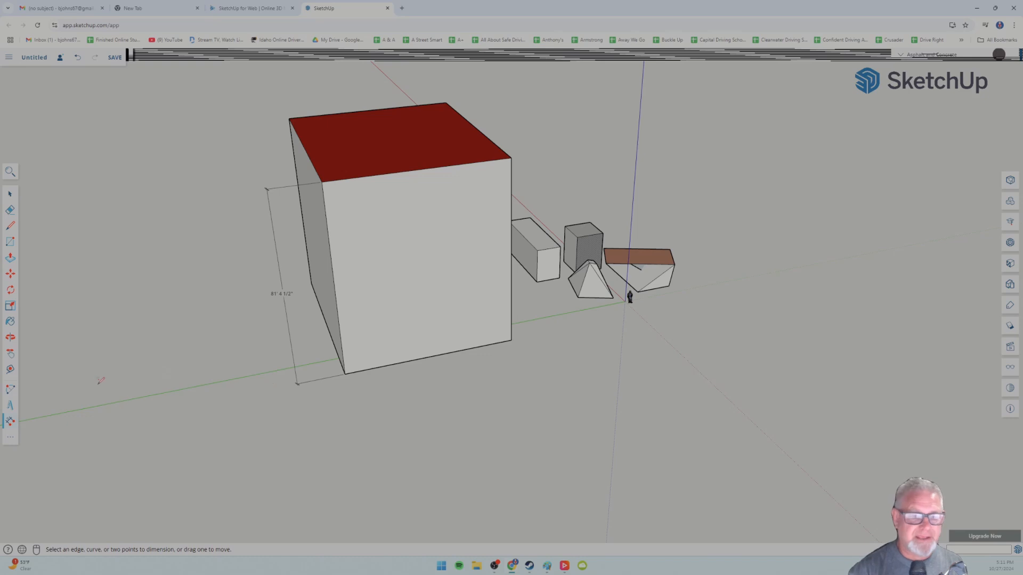
- Dimension the cube's bottom edge, 71' 6 9/16", below the cube
left_click(345, 374)
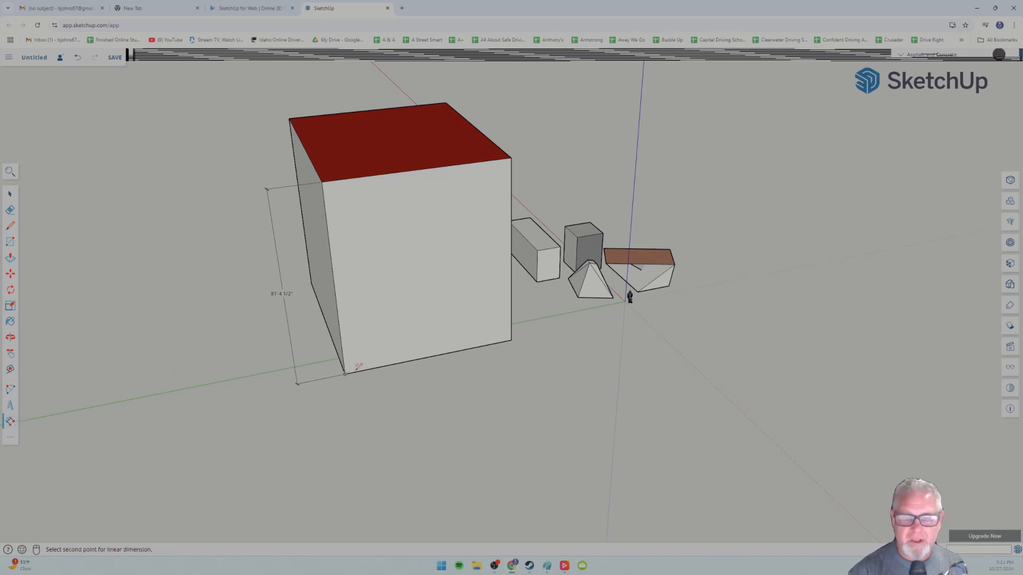
left_click(511, 340)
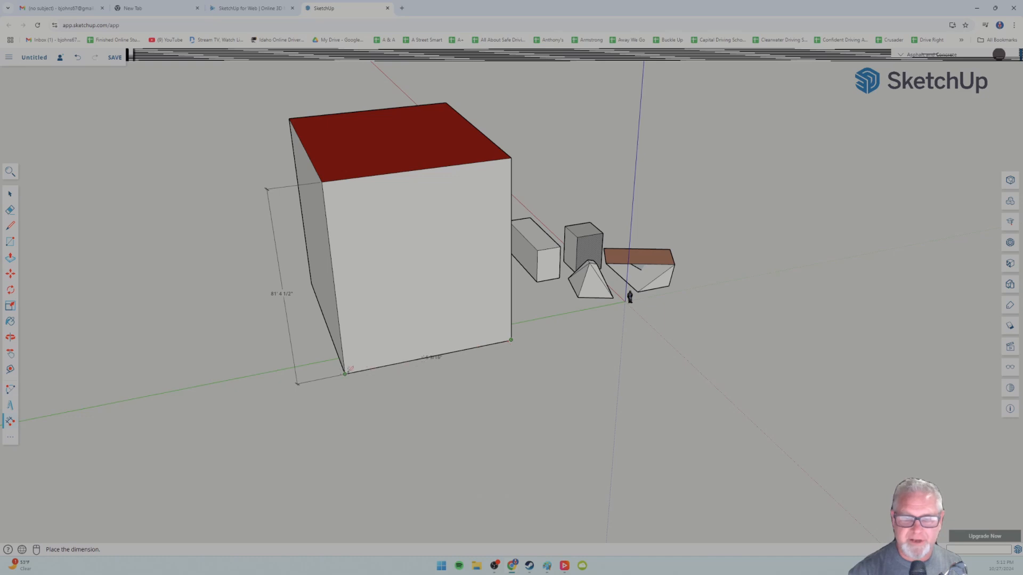
left_click(520, 392)
scroll(497, 433, "up", 3)
middle_click_drag(499, 427, 489, 404)
scroll(491, 404, "down", 1)
scroll(454, 417, "up", 4)
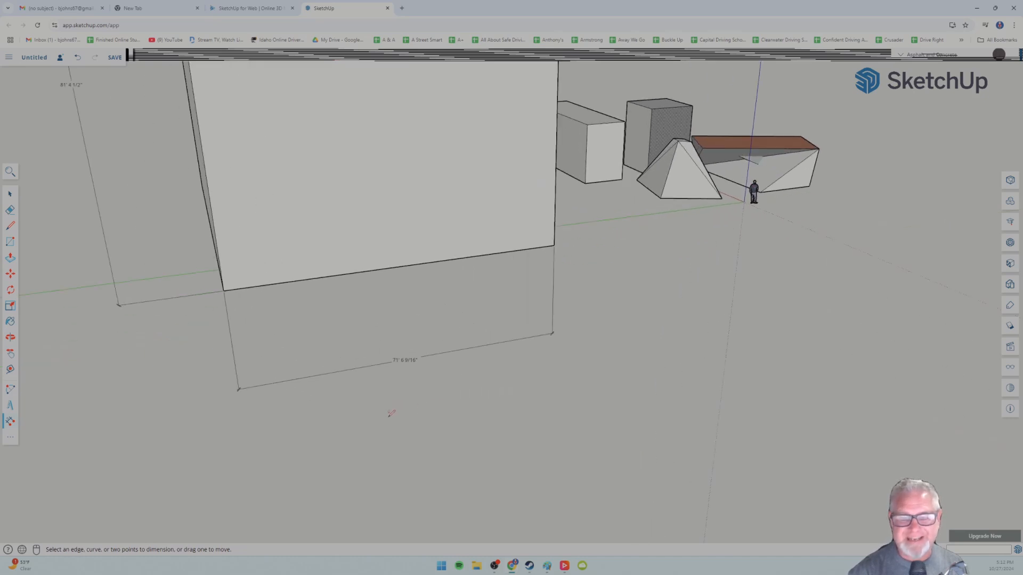
scroll(393, 407, "down", 4)
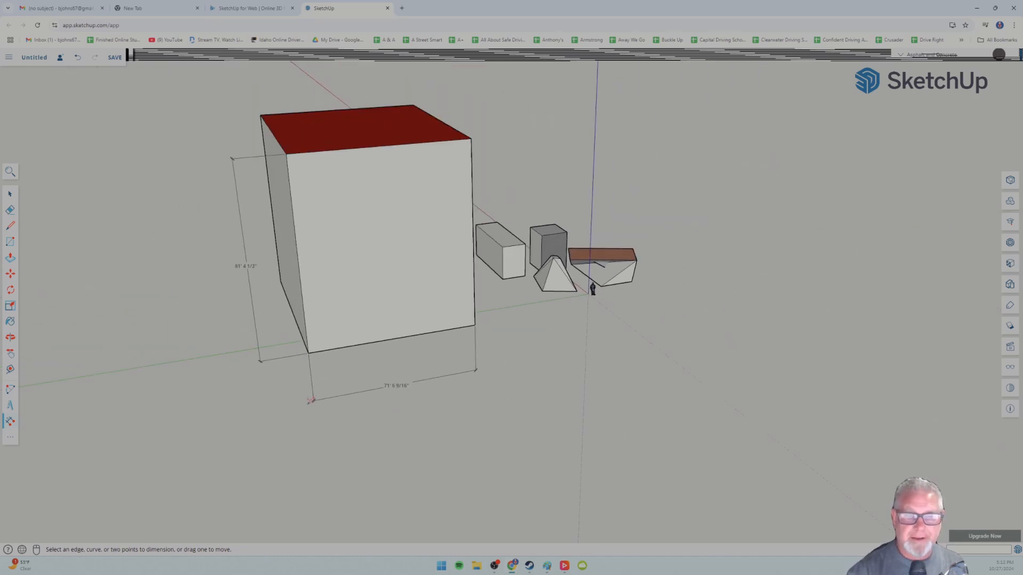
middle_click_drag(310, 401, 391, 420)
scroll(395, 411, "down", 4)
middle_click_drag(255, 399, 409, 381)
middle_click_drag(294, 348, 383, 343)
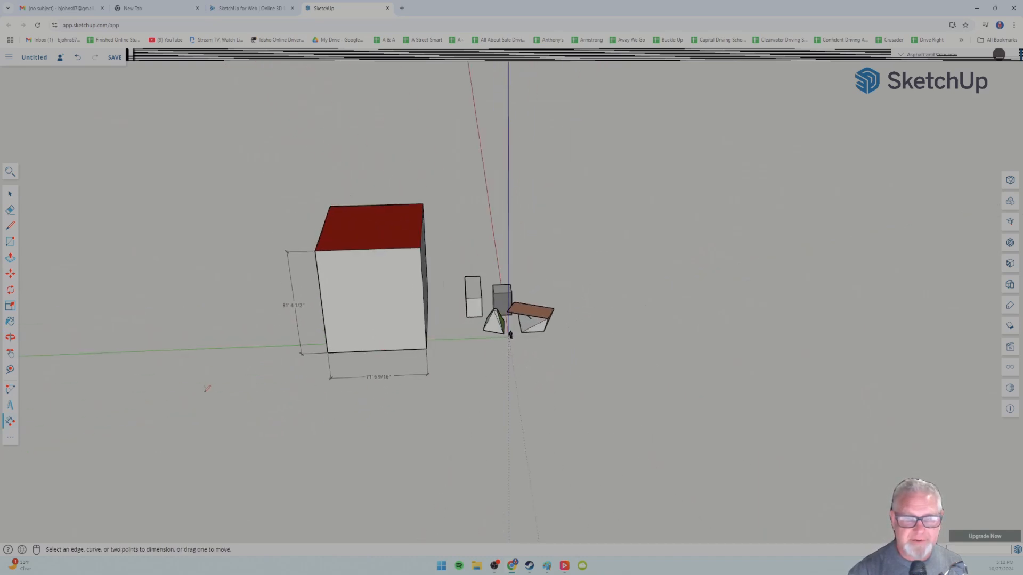
- Draw an arc from the front face's top-left to top-right corner, bulging upward
left_click(10, 392)
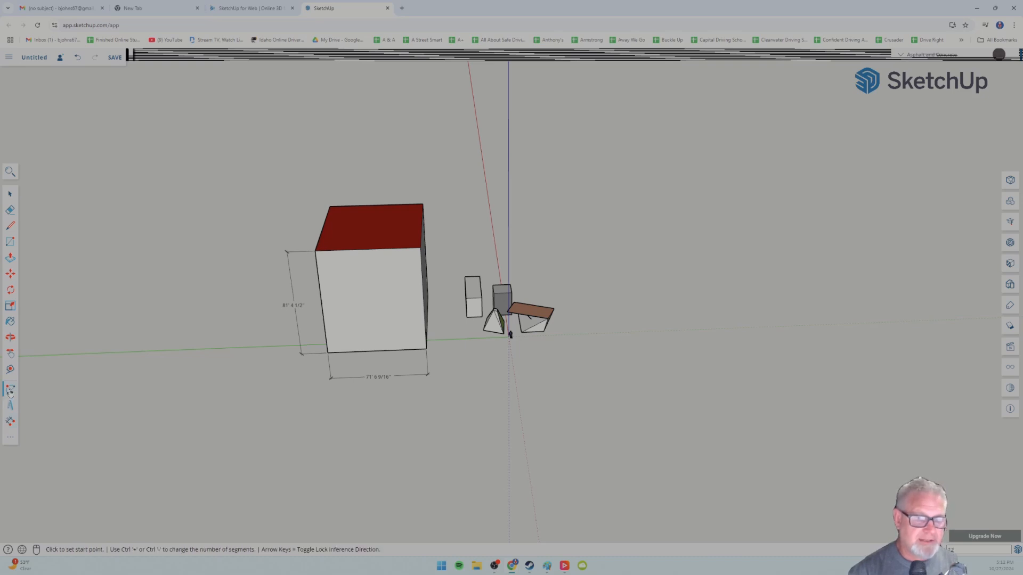
left_click(315, 251)
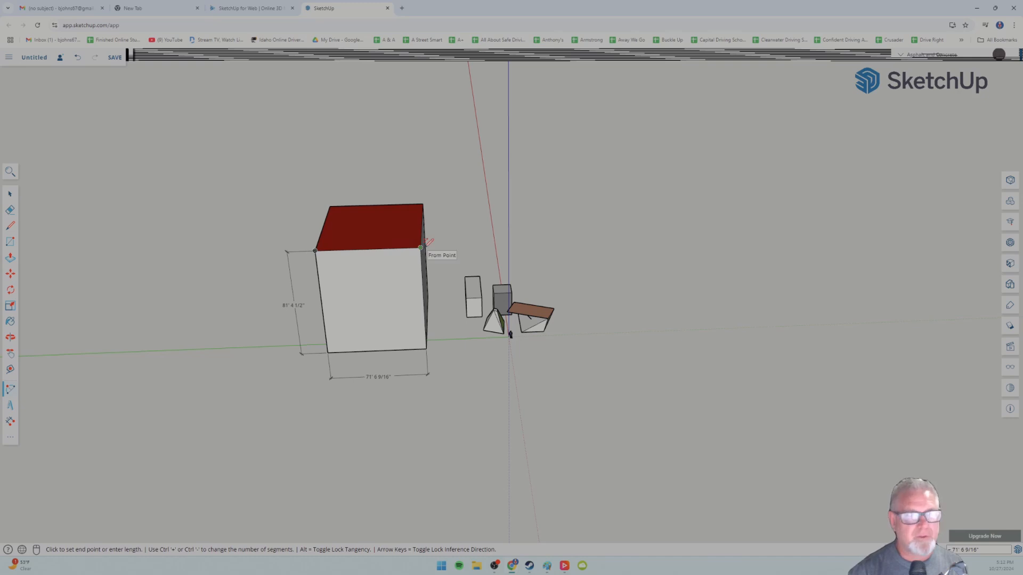
left_click(421, 248)
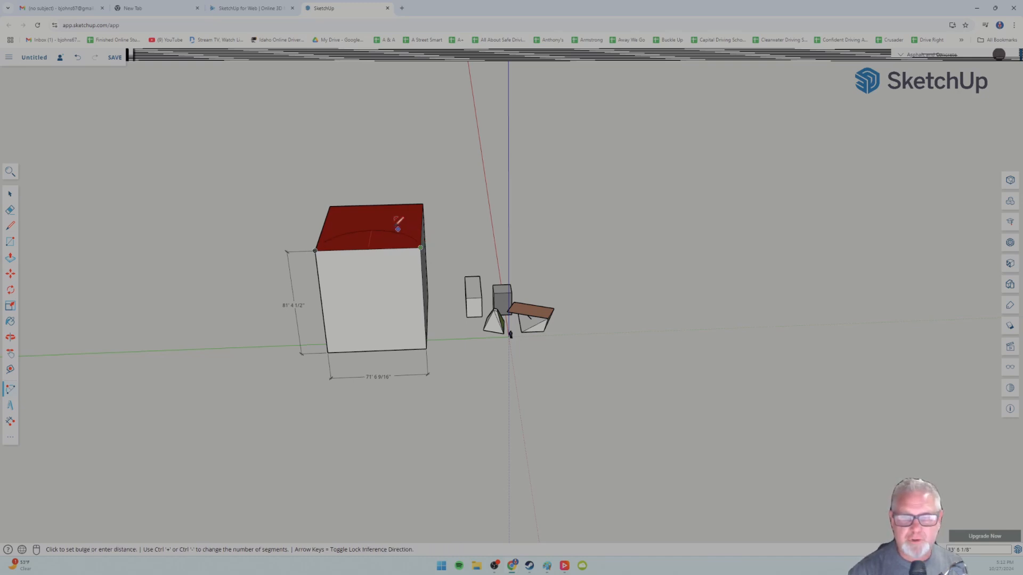
left_click(368, 228)
middle_click_drag(384, 317, 133, 342)
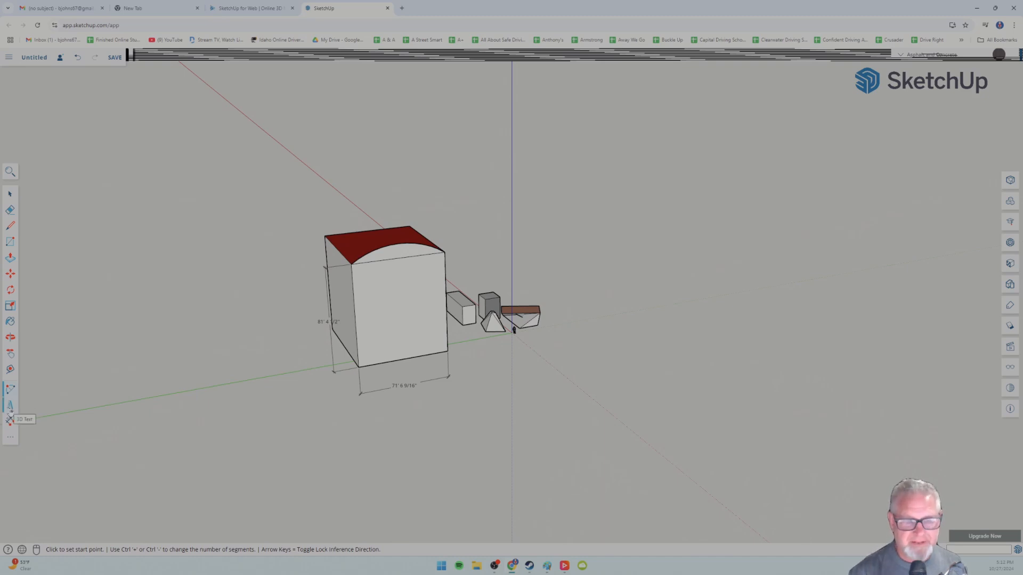
- Create 3D name text and place it on the pyramid's front face
left_click(10, 406)
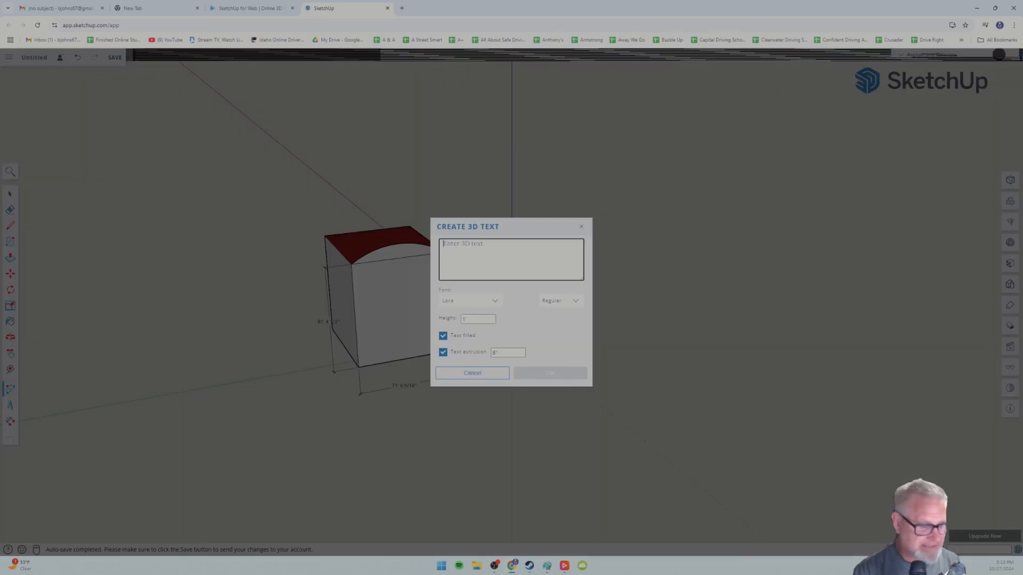
type("Johns")
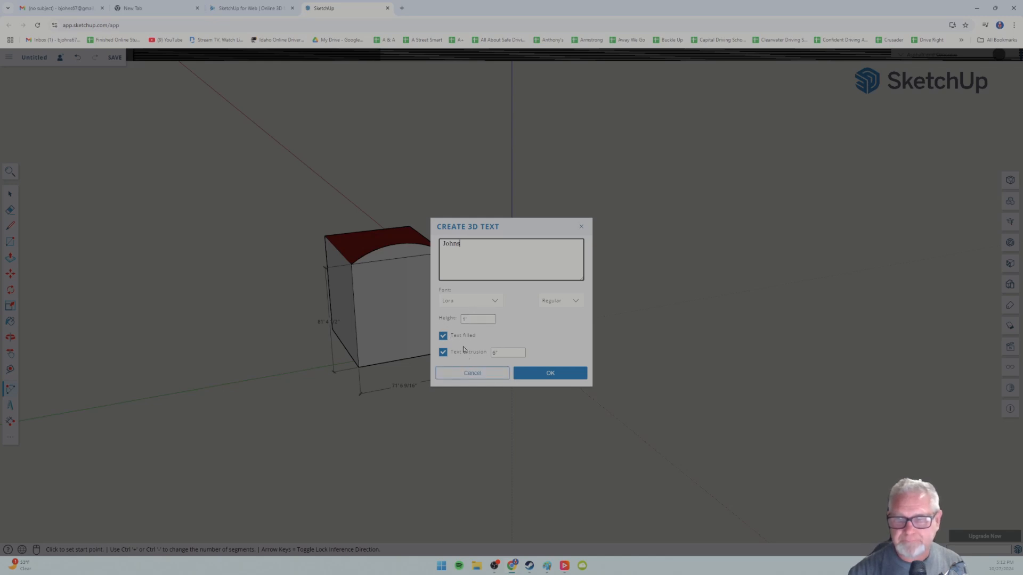
left_click(553, 373)
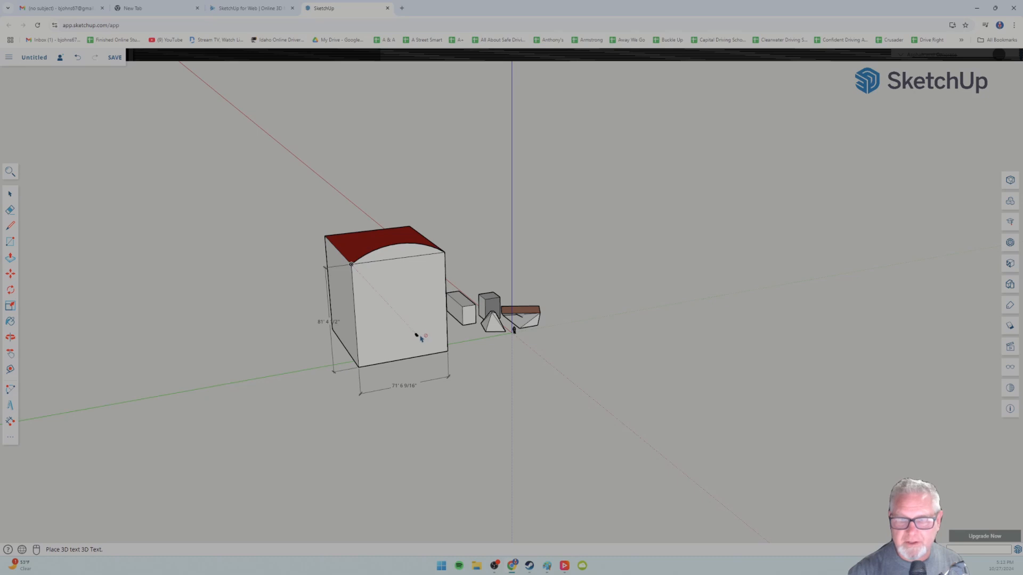
scroll(481, 342, "up", 3)
scroll(481, 342, "up", 6)
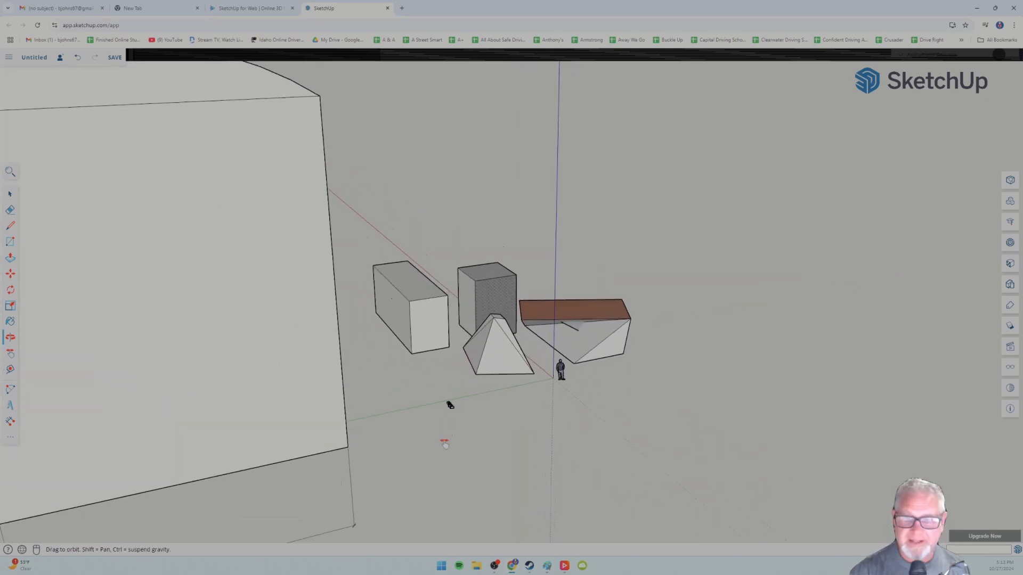
scroll(610, 345, "up", 5)
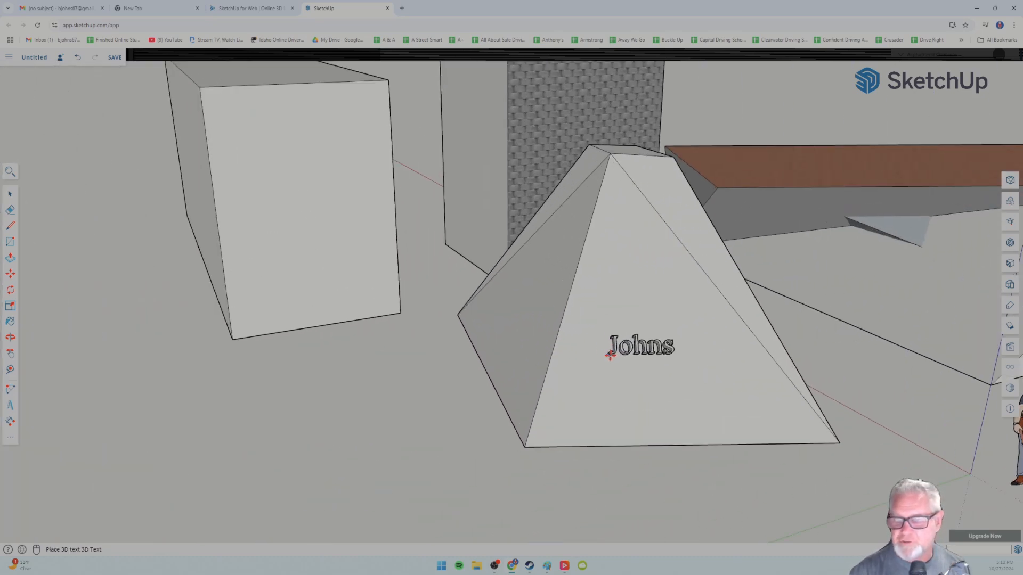
left_click(642, 343)
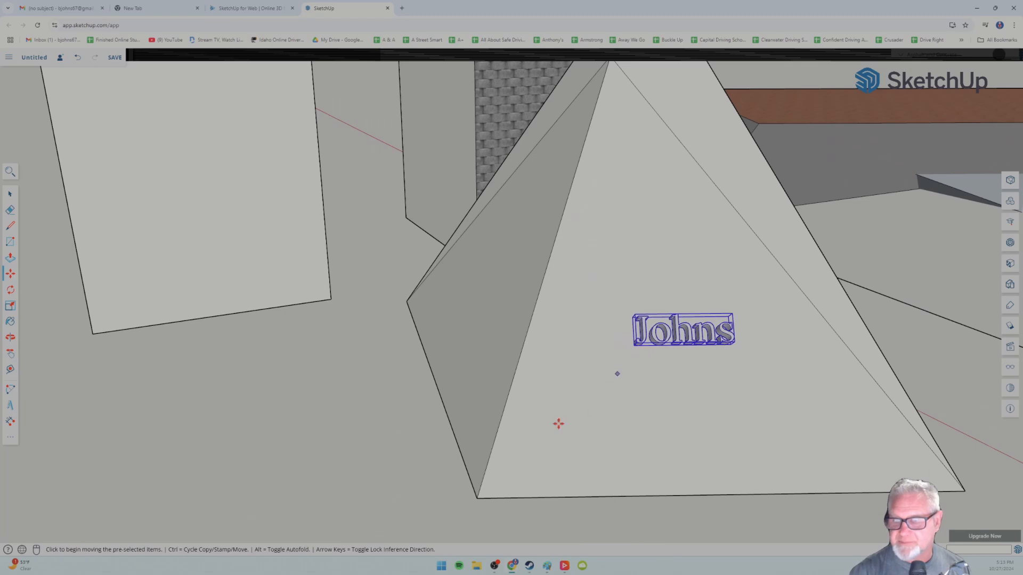
- Orbit and zoom around the pyramid to check the placed lettering
scroll(411, 428, "down", 10)
middle_click_drag(366, 416, 282, 391)
scroll(397, 408, "up", 6)
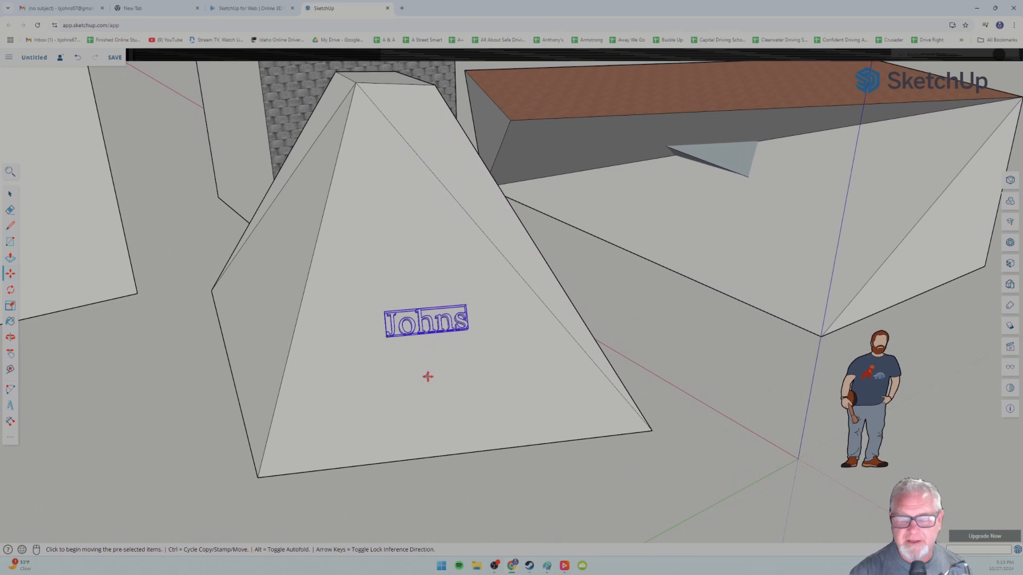
scroll(394, 350, "down", 8)
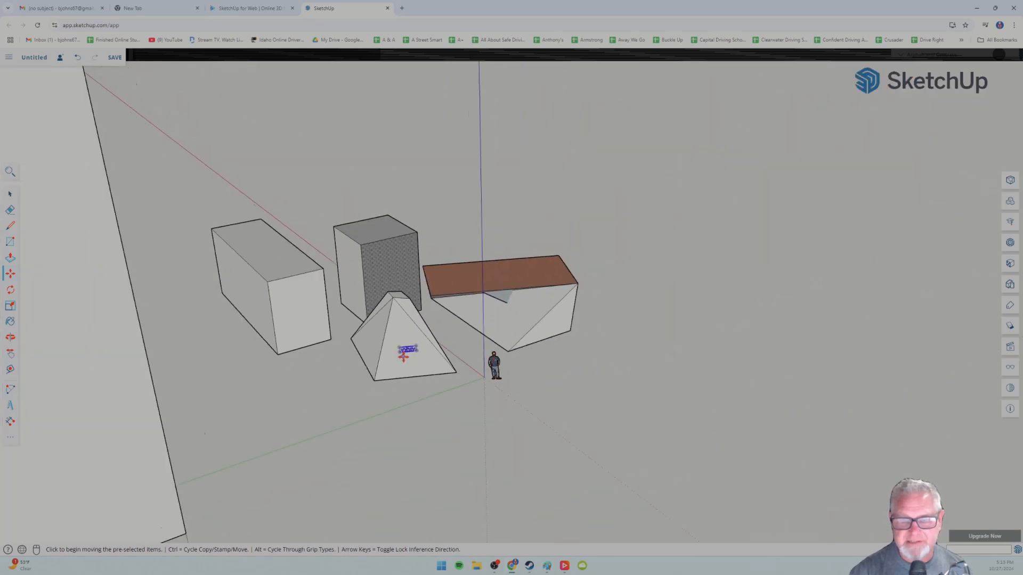
scroll(388, 367, "up", 6)
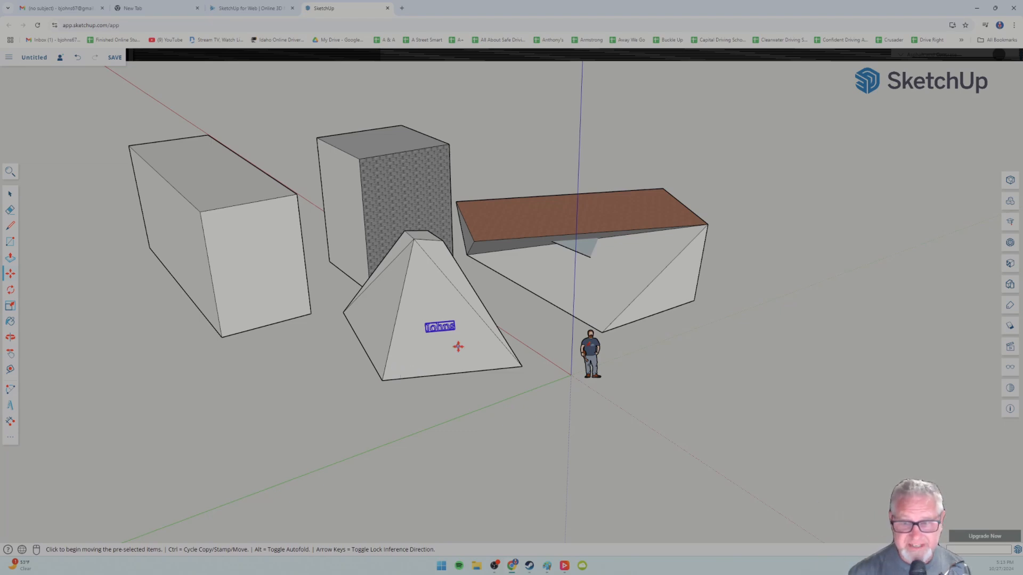
scroll(442, 353, "up", 4)
scroll(442, 353, "up", 2)
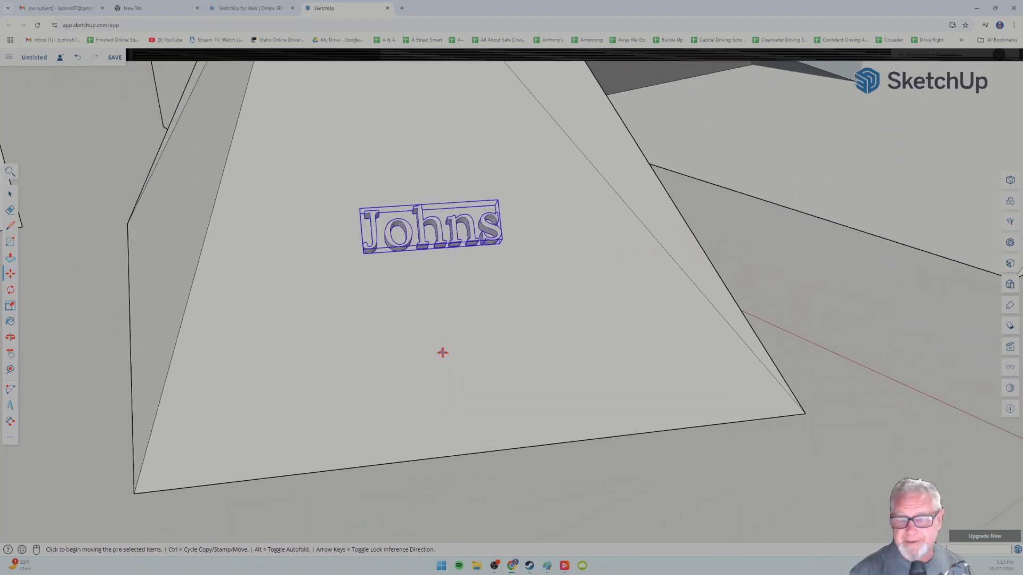
scroll(443, 352, "down", 6)
middle_click_drag(443, 352, 418, 370)
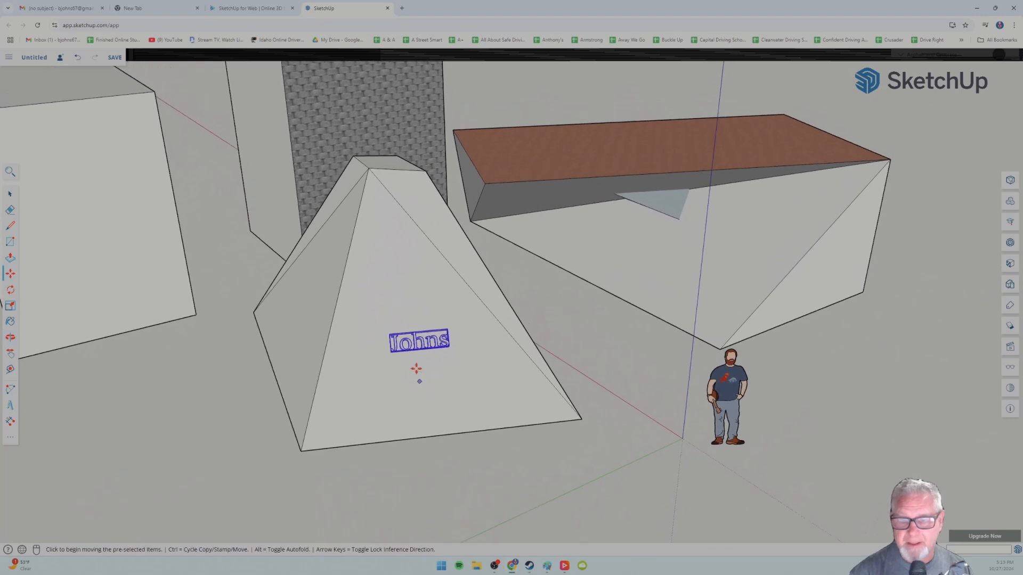
scroll(418, 370, "up", 5)
scroll(410, 333, "down", 7)
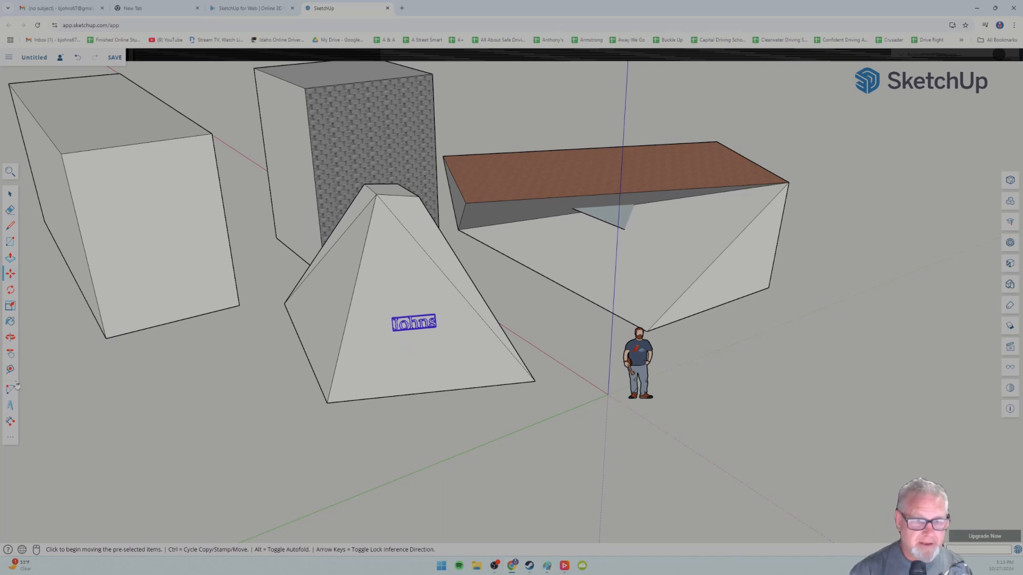
- Scale the 3D name text up uniformly twice from its corner grips
left_click(11, 306)
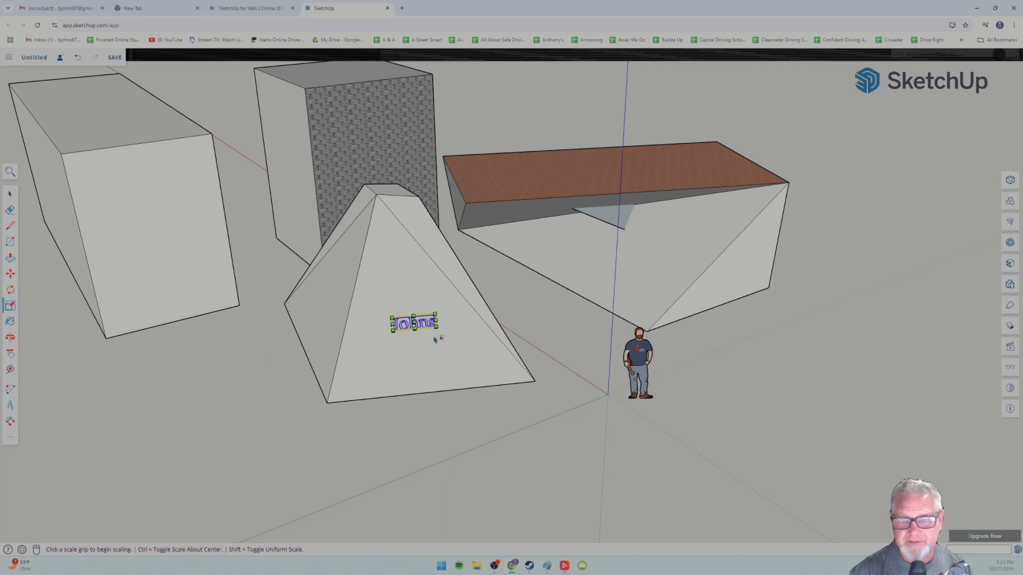
scroll(435, 339, "up", 5)
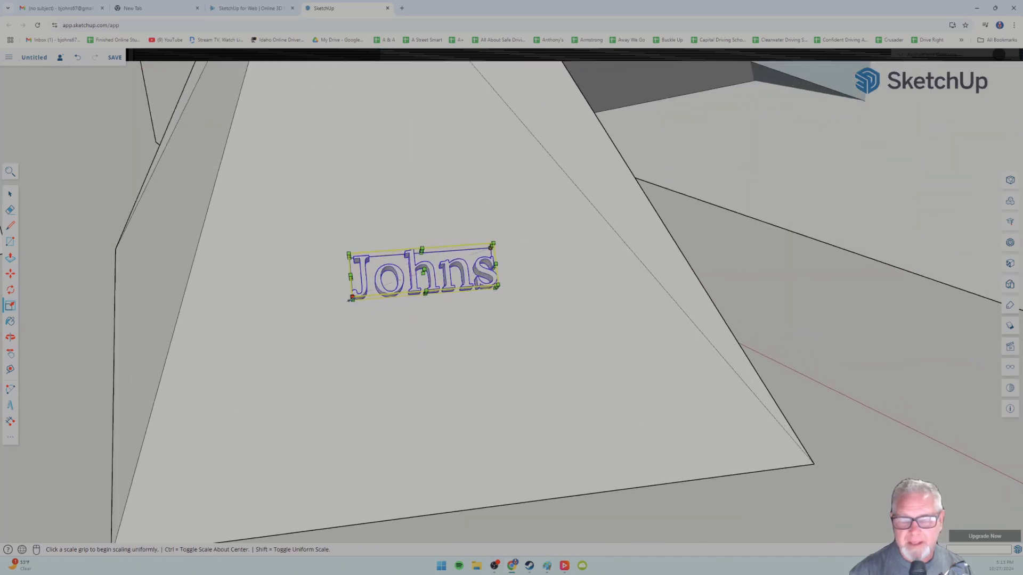
left_click(353, 298)
left_click(224, 347)
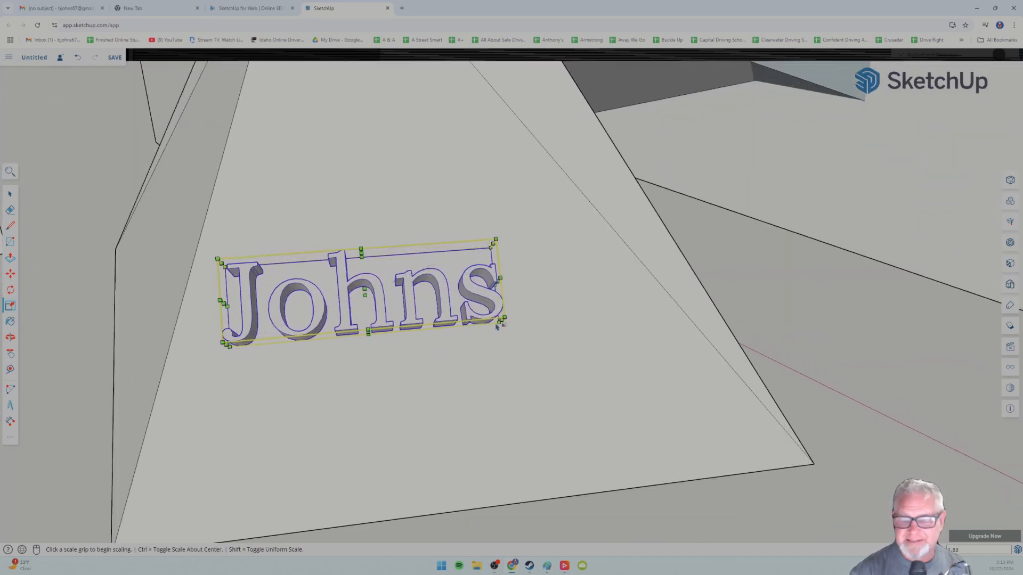
left_click(505, 318)
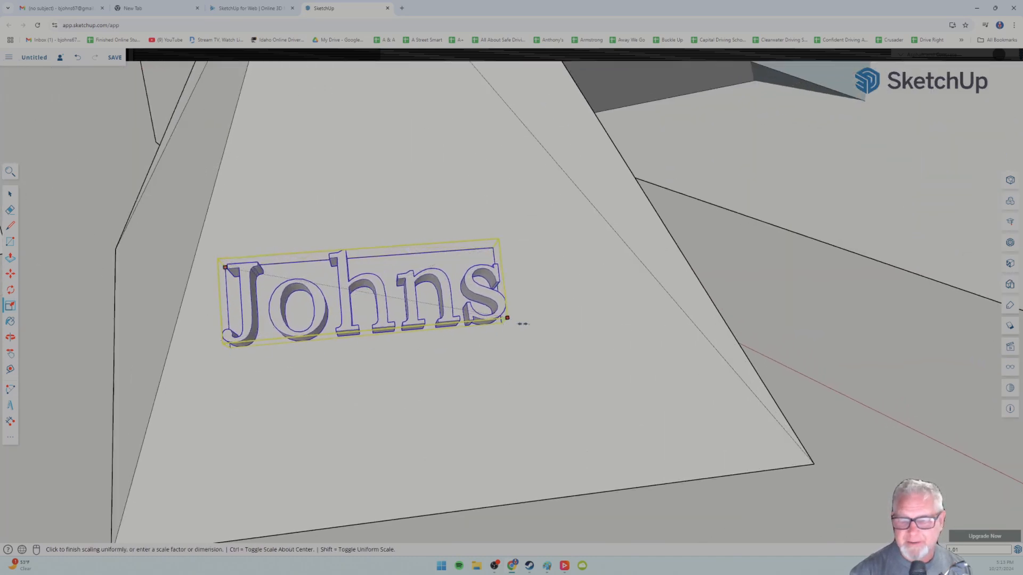
left_click(605, 358)
scroll(605, 359, "down", 5)
scroll(586, 375, "down", 3)
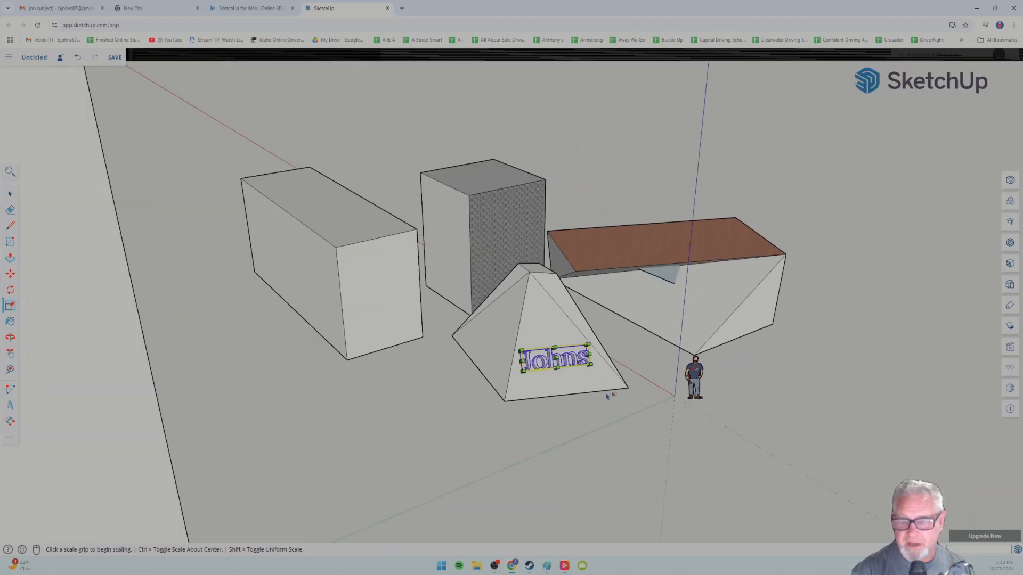
middle_click_drag(586, 375, 557, 407)
scroll(491, 395, "up", 5)
scroll(491, 395, "down", 5)
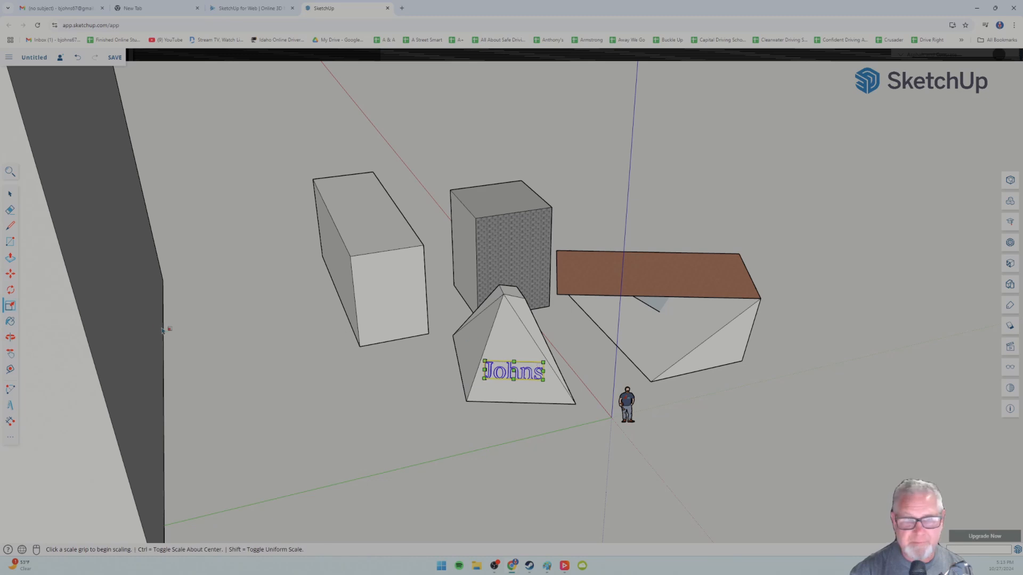
- Paint the 3D name lettering with the red Color 408 swatch from Colors
left_click(11, 323)
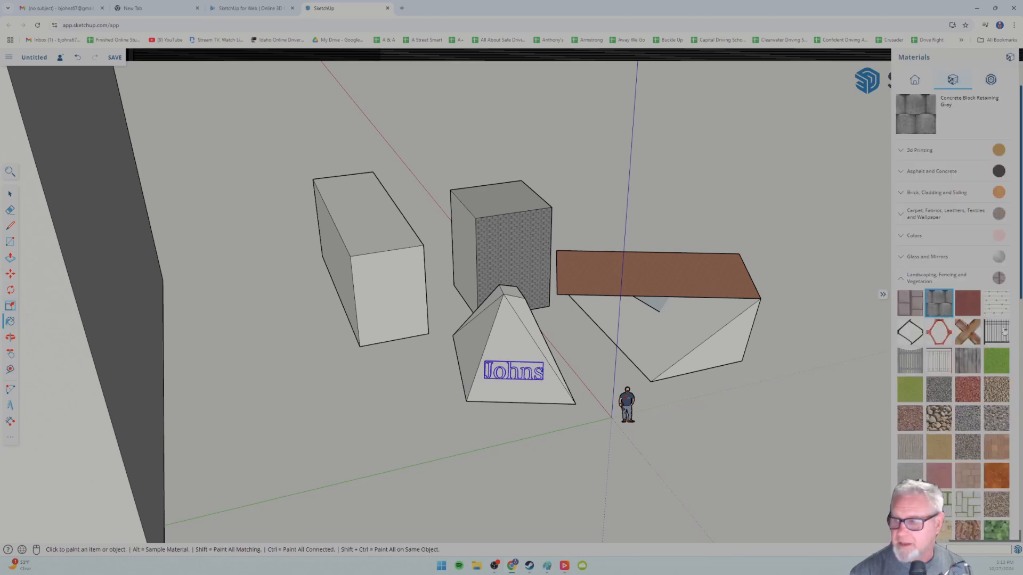
left_click(916, 236)
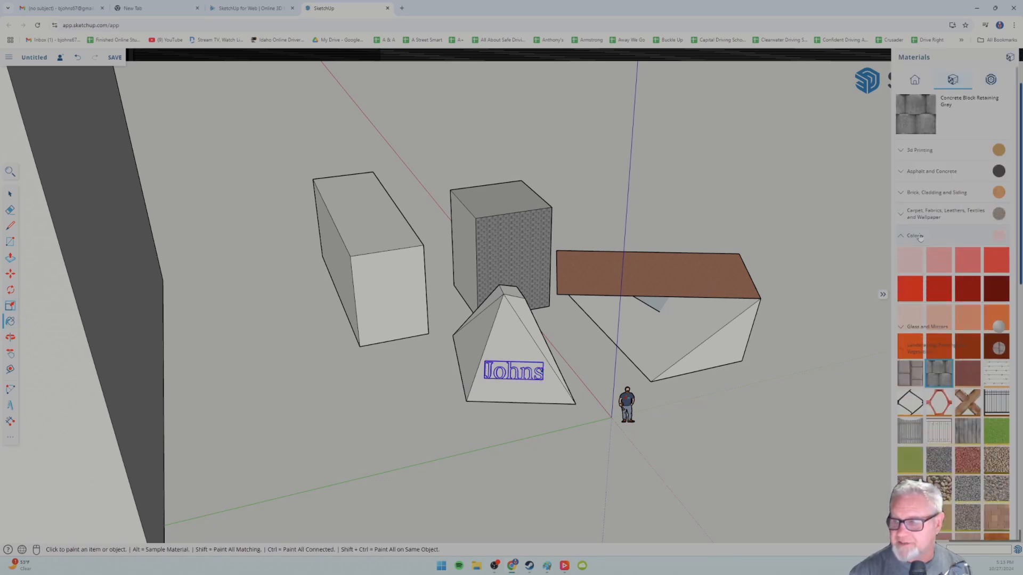
left_click(939, 289)
left_click(526, 369)
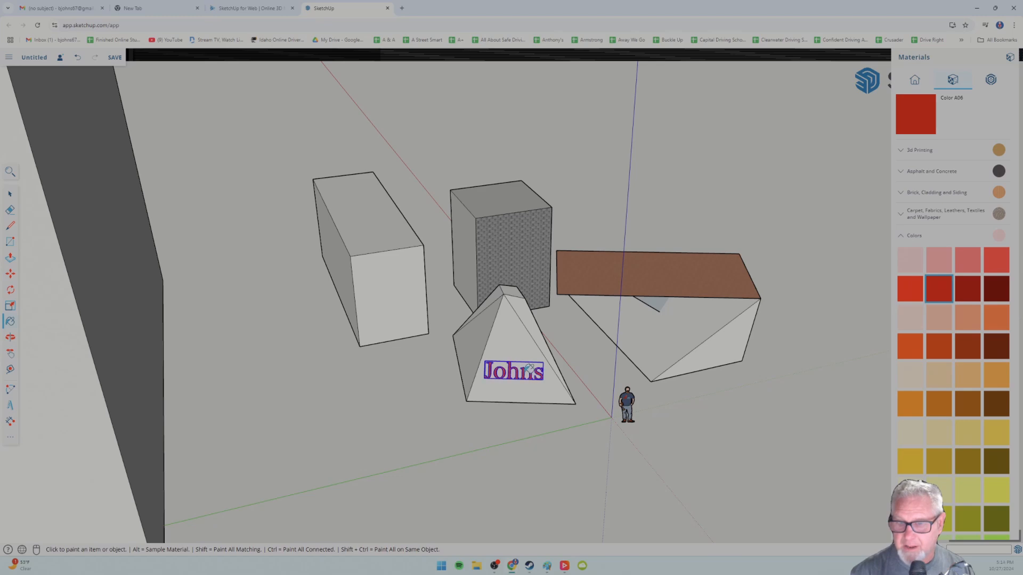
scroll(526, 394, "up", 5)
scroll(514, 416, "down", 2)
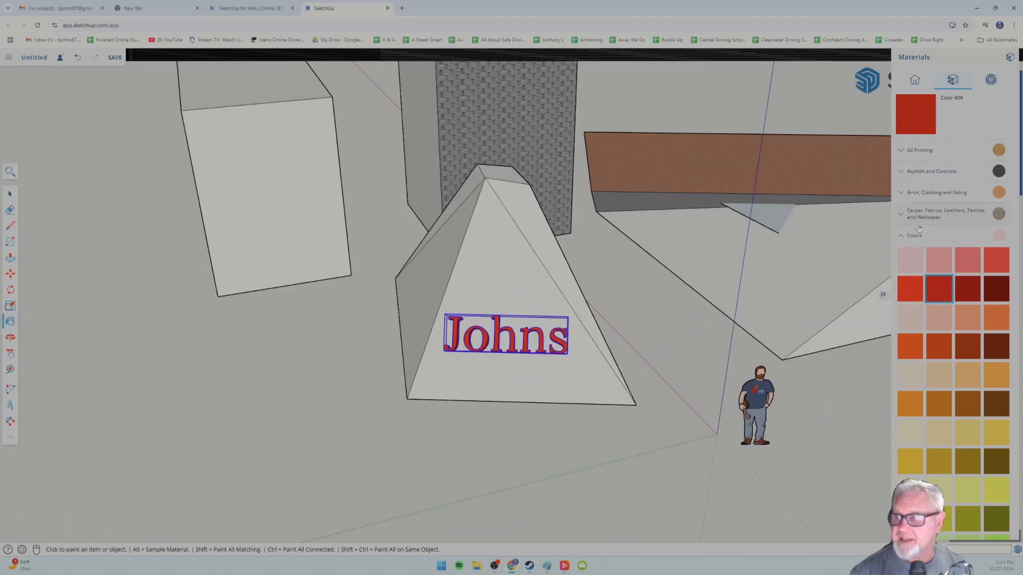
scroll(659, 356, "down", 5)
middle_click_drag(659, 356, 243, 338, "shift")
scroll(506, 343, "down", 4)
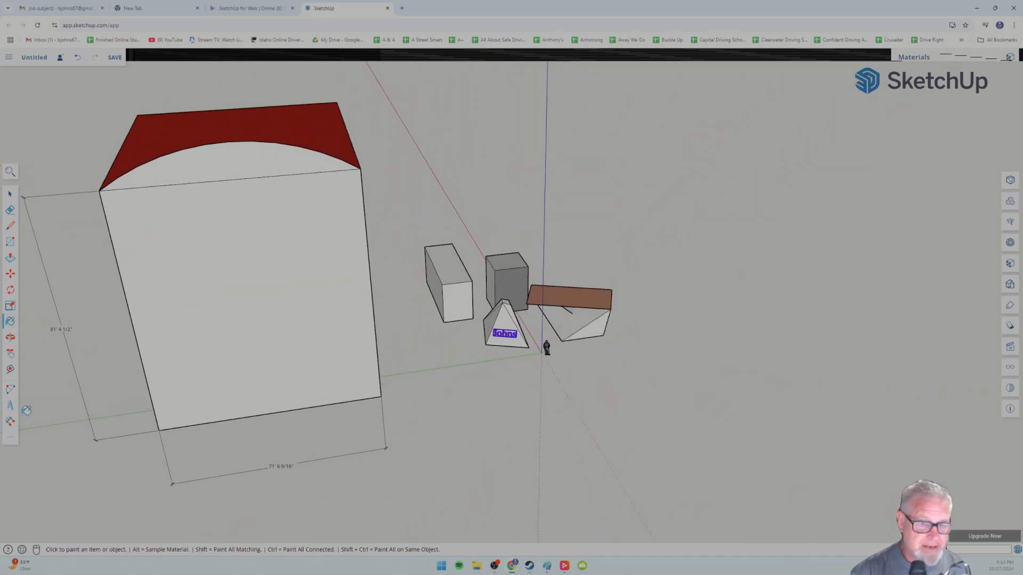
- Choose the Circle tool from the more-tools flyout
left_click(10, 437)
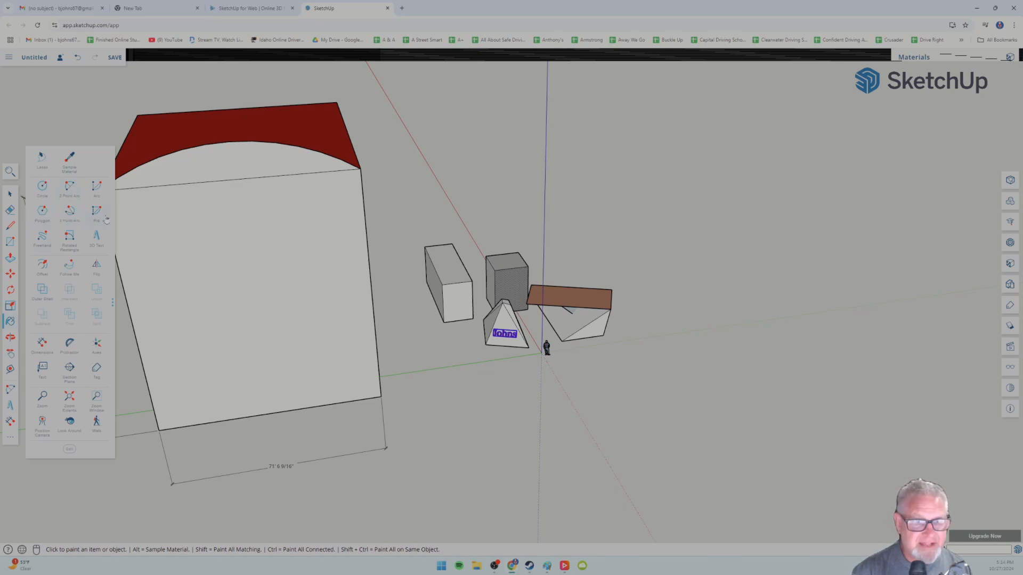
left_click(43, 187)
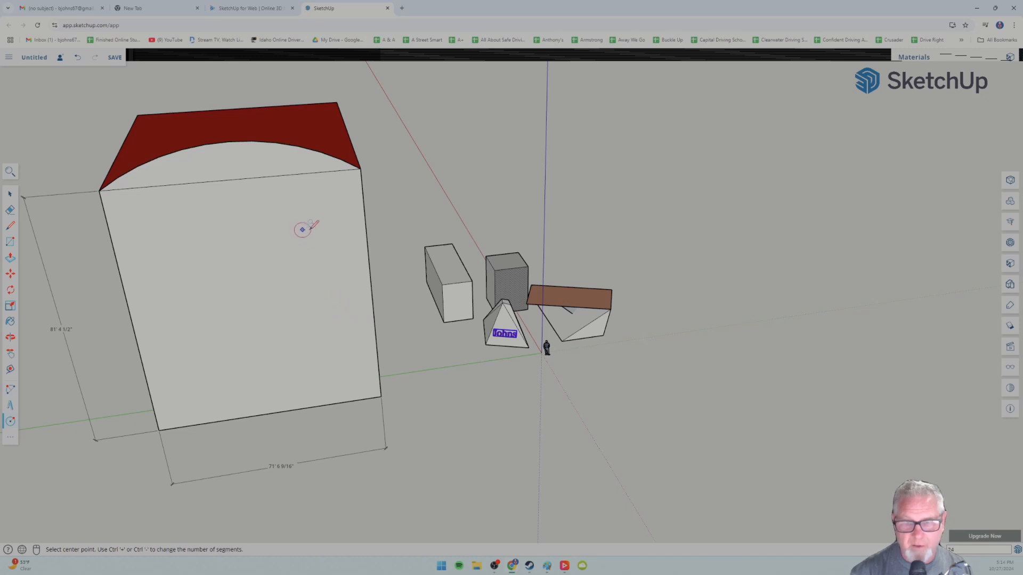
- Draw a circle on the ground before the arched block and push/pull it into a tall cylinder
left_click(477, 413)
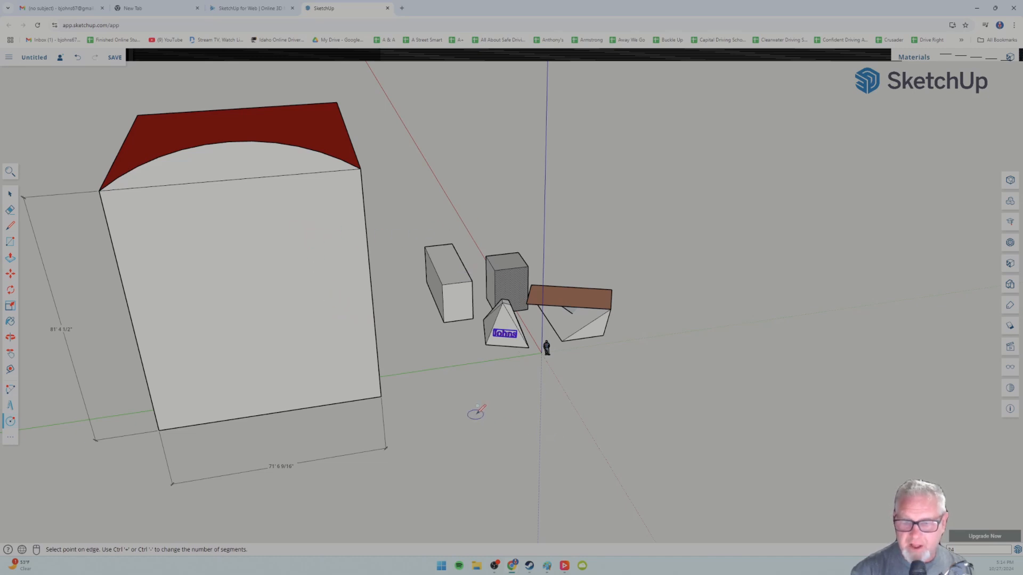
left_click(508, 415)
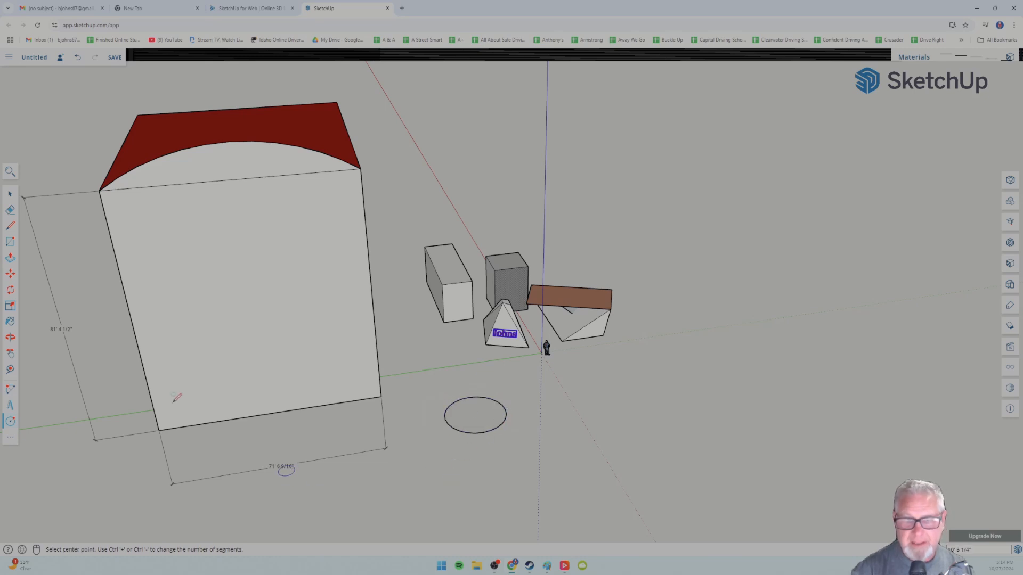
left_click(10, 258)
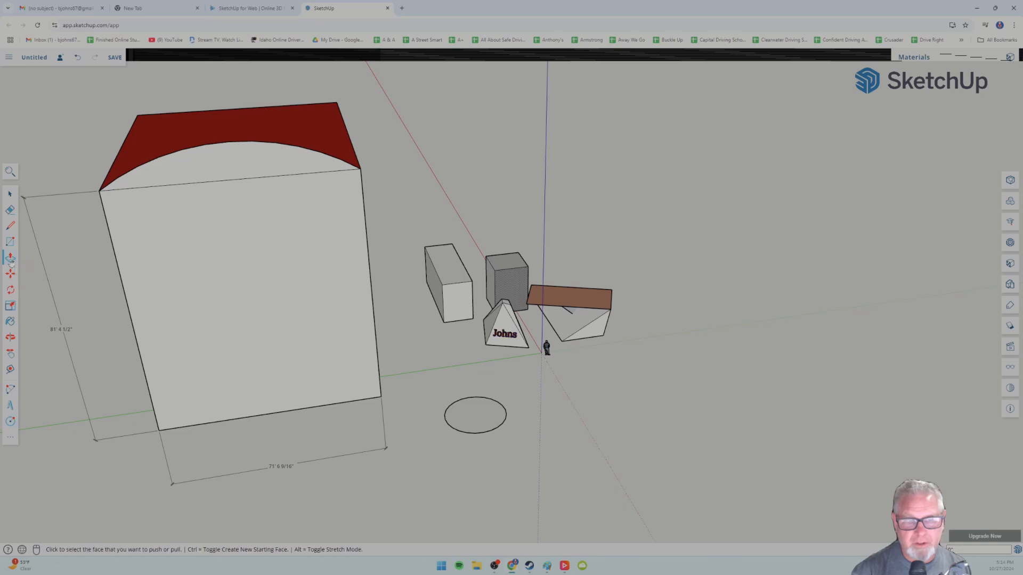
left_click(475, 415)
left_click(449, 215)
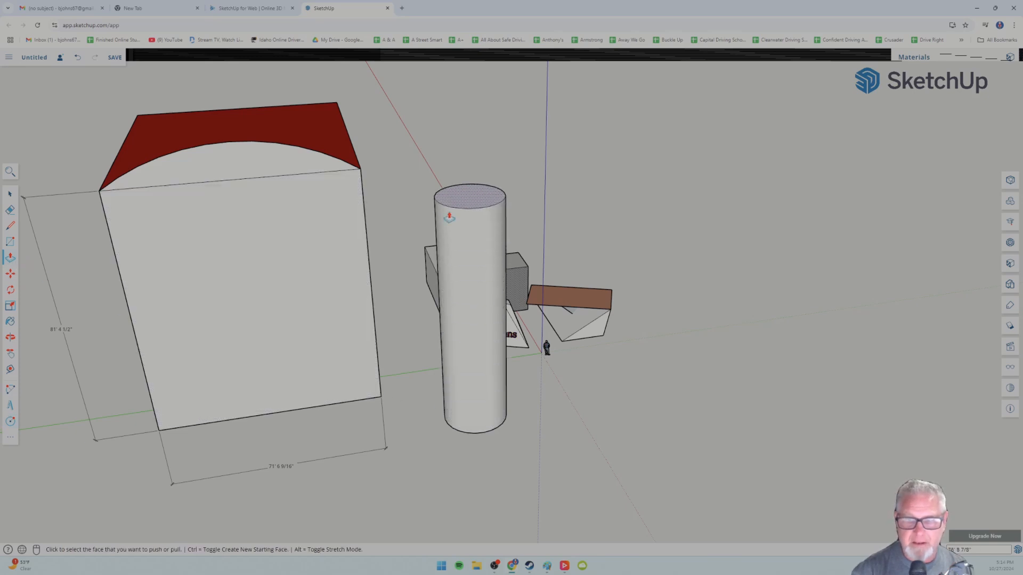
middle_click_drag(472, 400, 402, 432)
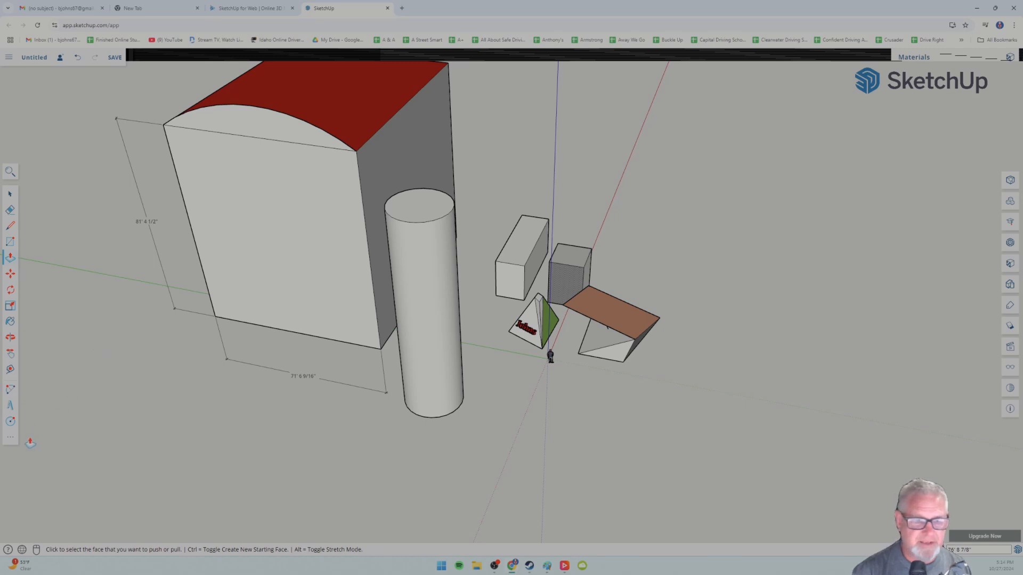
- Orbit around the scene, then zoom extents to frame the whole model
left_click(10, 439)
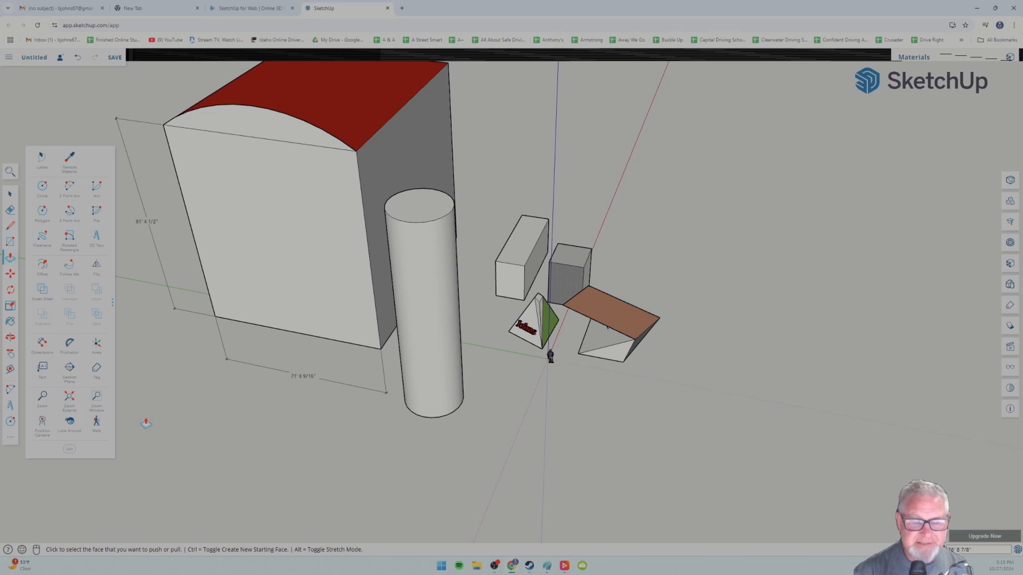
scroll(146, 424, "down", 8)
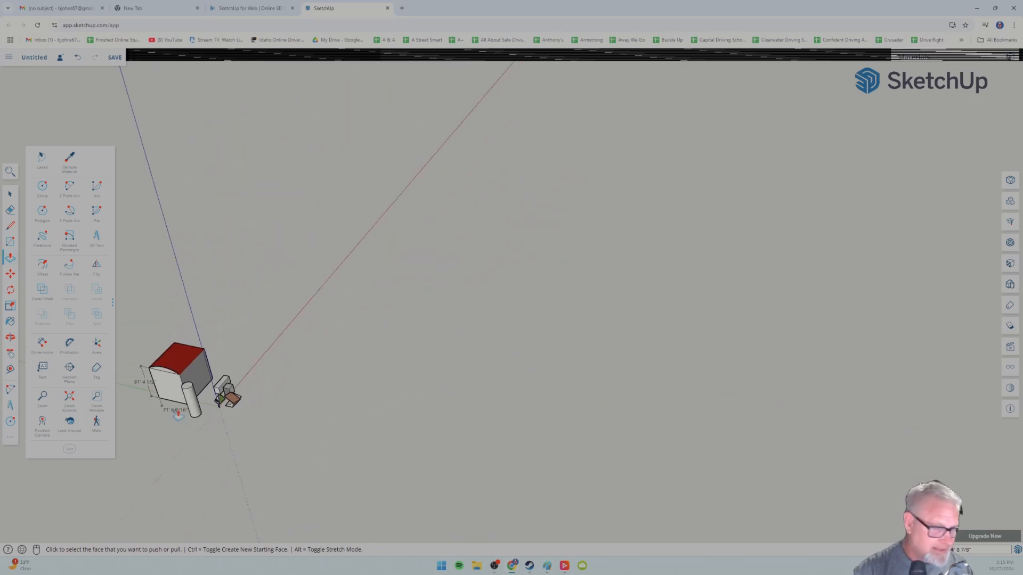
middle_click_drag(145, 421, 304, 417)
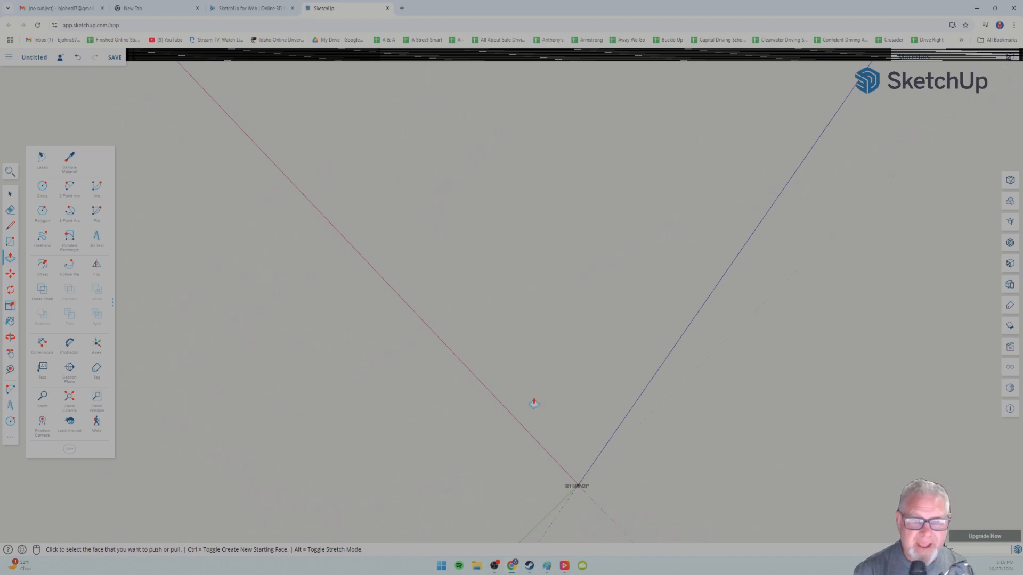
middle_click_drag(278, 382, 502, 354)
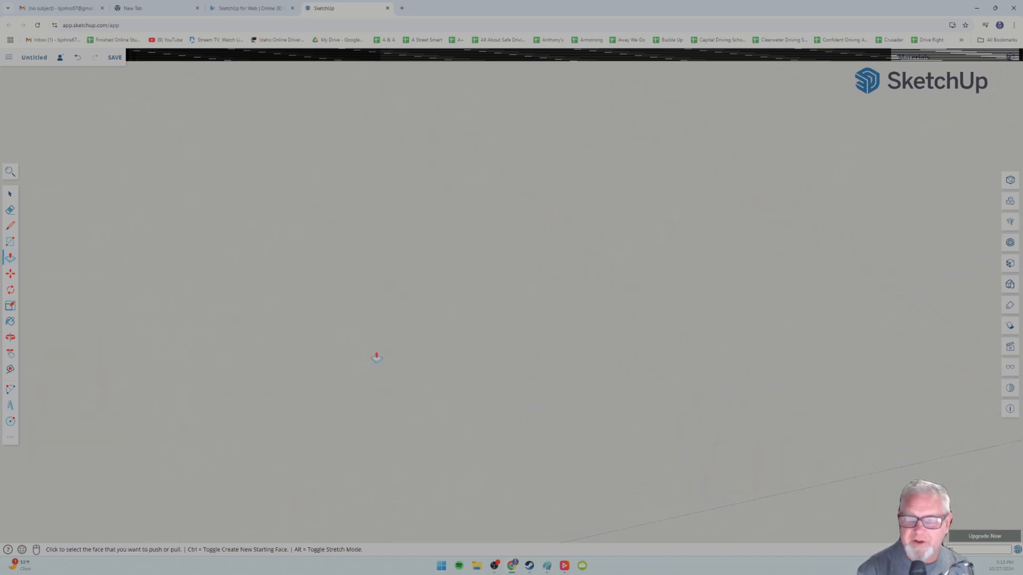
middle_click_drag(377, 358, 311, 330)
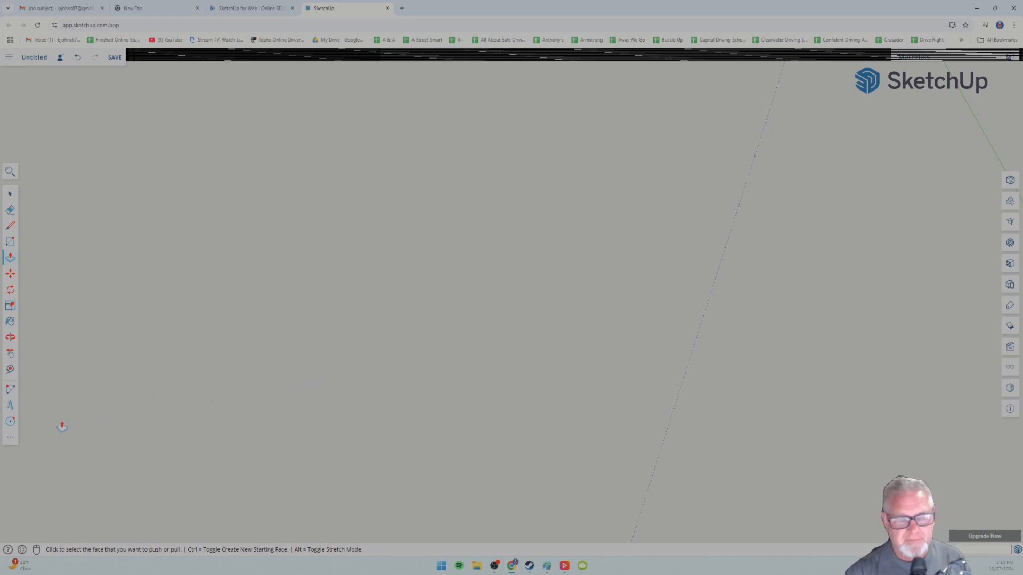
left_click(12, 439)
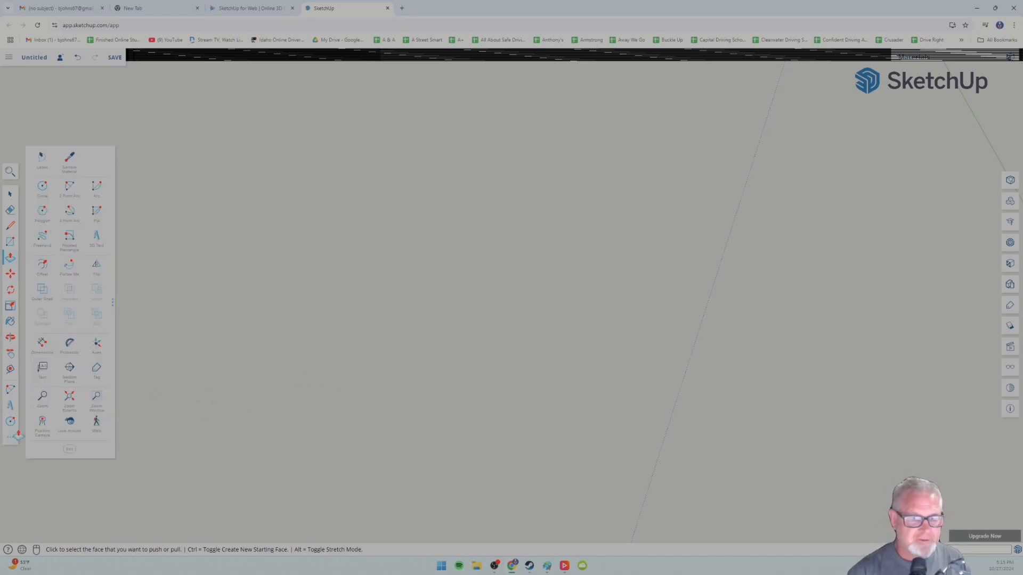
left_click(70, 398)
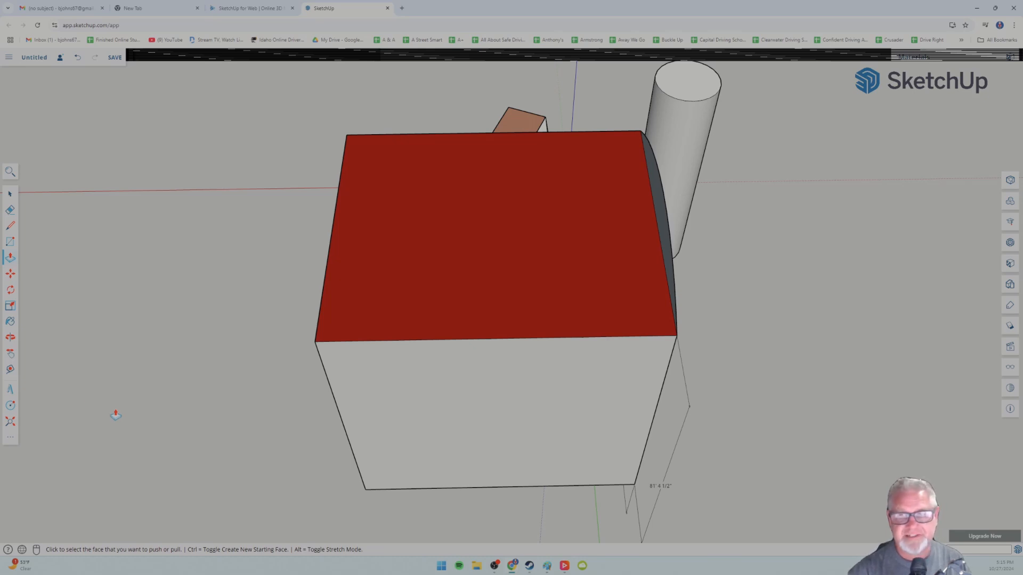
- Orbit and pan across the ground, then zoom extents again and expand the toolbar
scroll(501, 446, "down", 4)
middle_click_drag(581, 455, 404, 426)
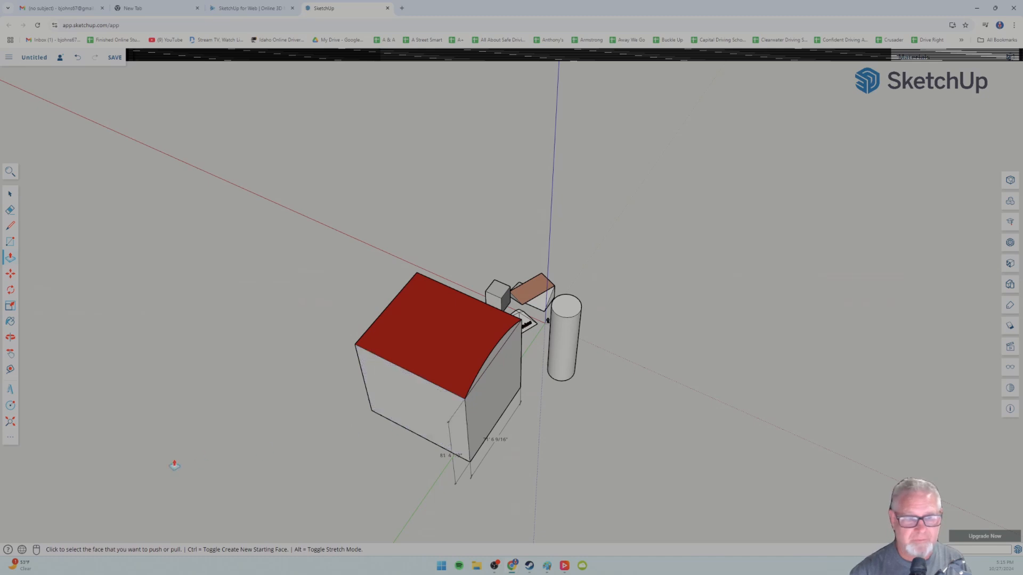
scroll(128, 435, "down", 3)
mouse_move(373, 394)
middle_mouse_down("shift")
mouse_move(210, 344)
mouse_move(252, 333)
mouse_move(5, 103)
middle_mouse_up("shift")
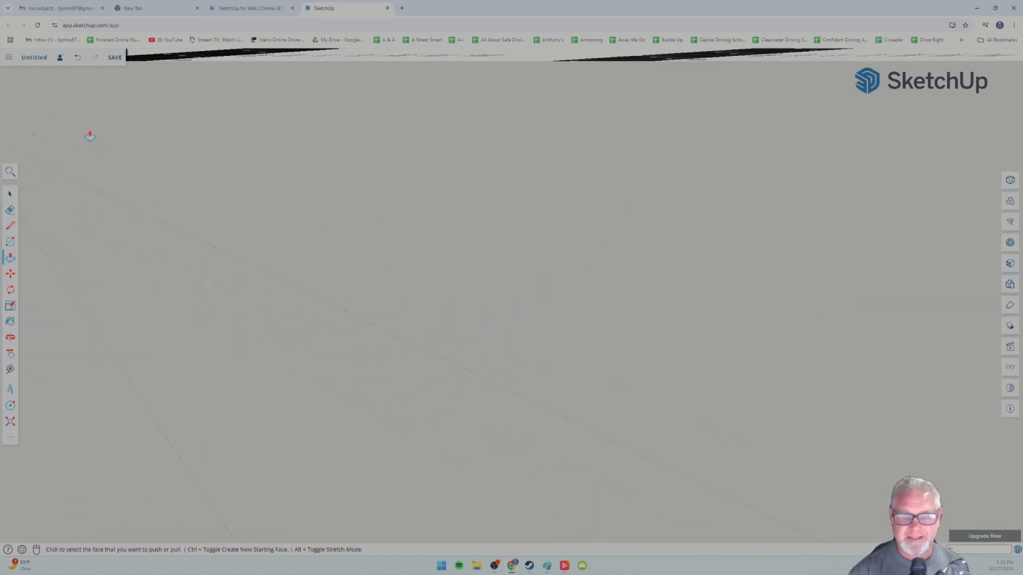
mouse_move(89, 136)
middle_mouse_down("shift")
mouse_move(169, 229)
mouse_move(261, 265)
middle_mouse_up("shift")
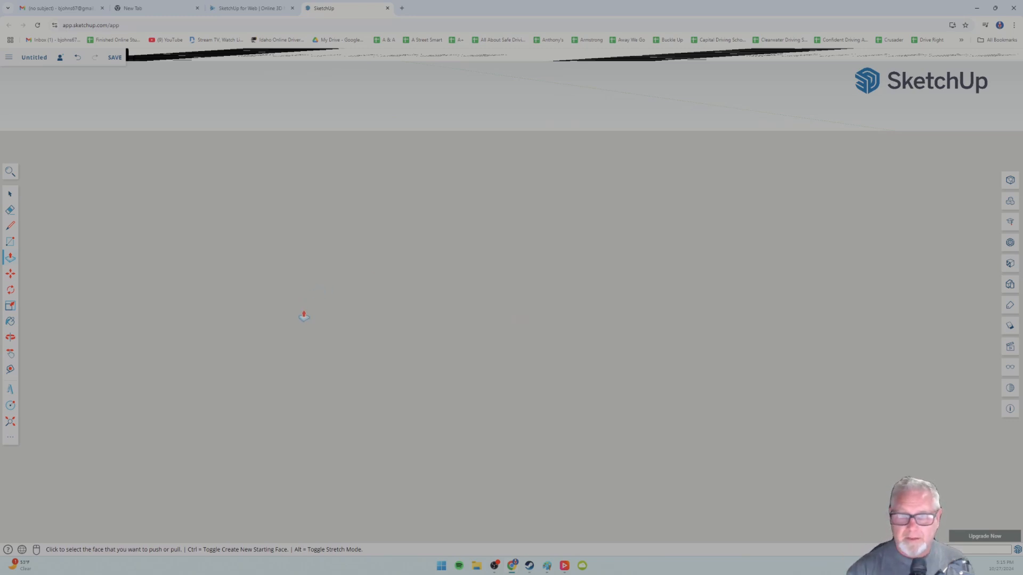
middle_click_drag(303, 317, 457, 239)
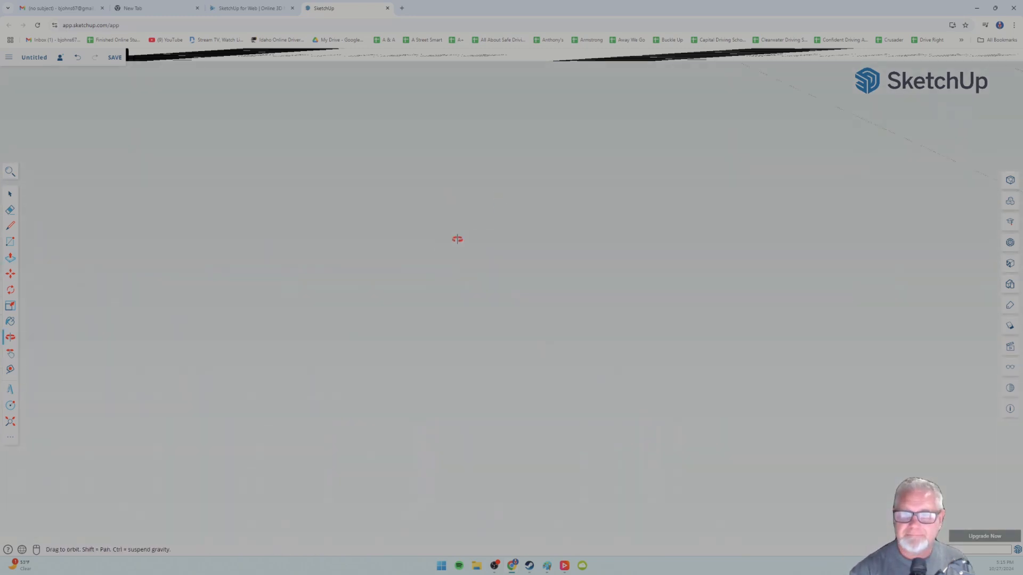
middle_click_drag(390, 229, 174, 375)
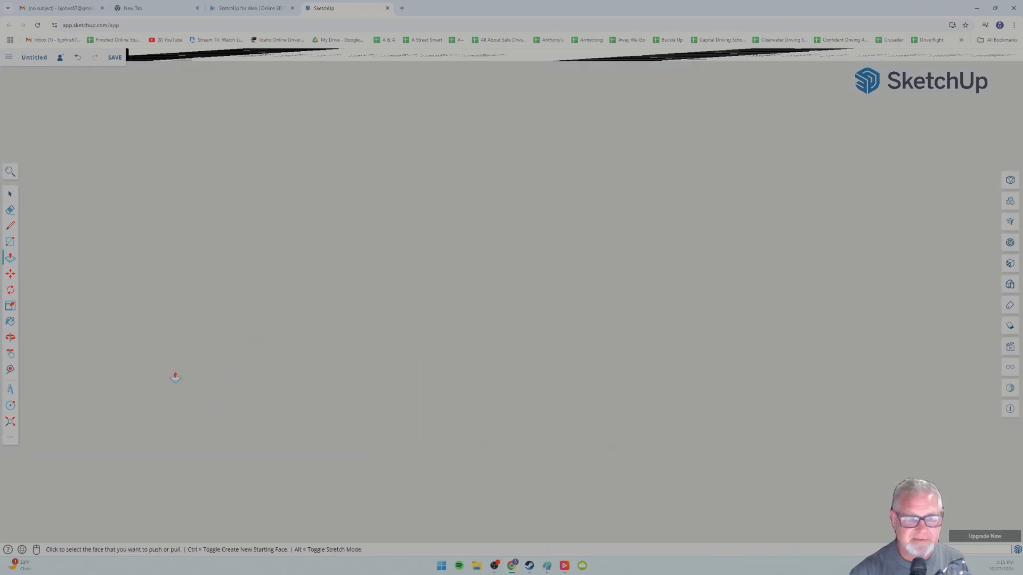
left_click(11, 423)
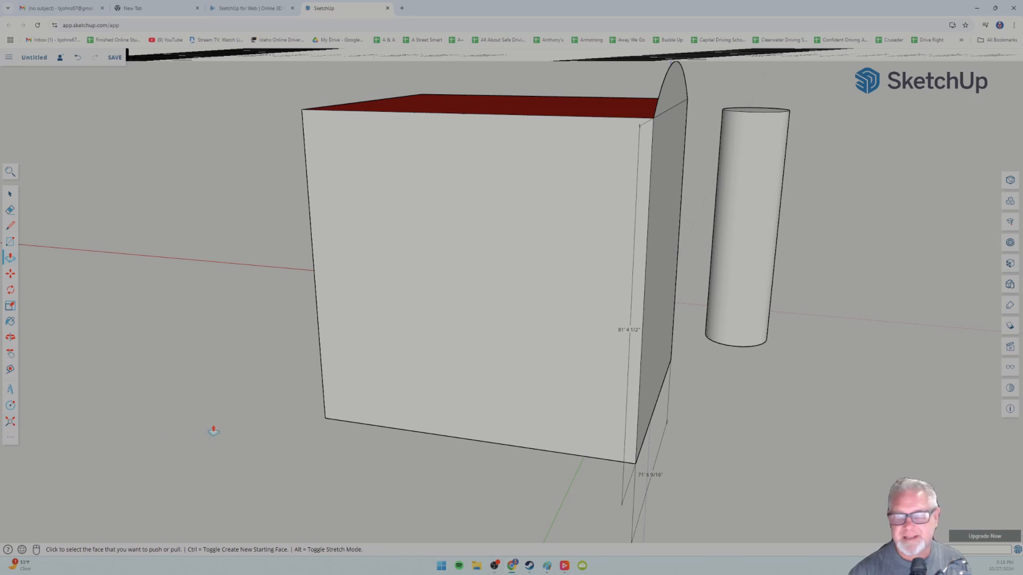
scroll(191, 440, "down", 3)
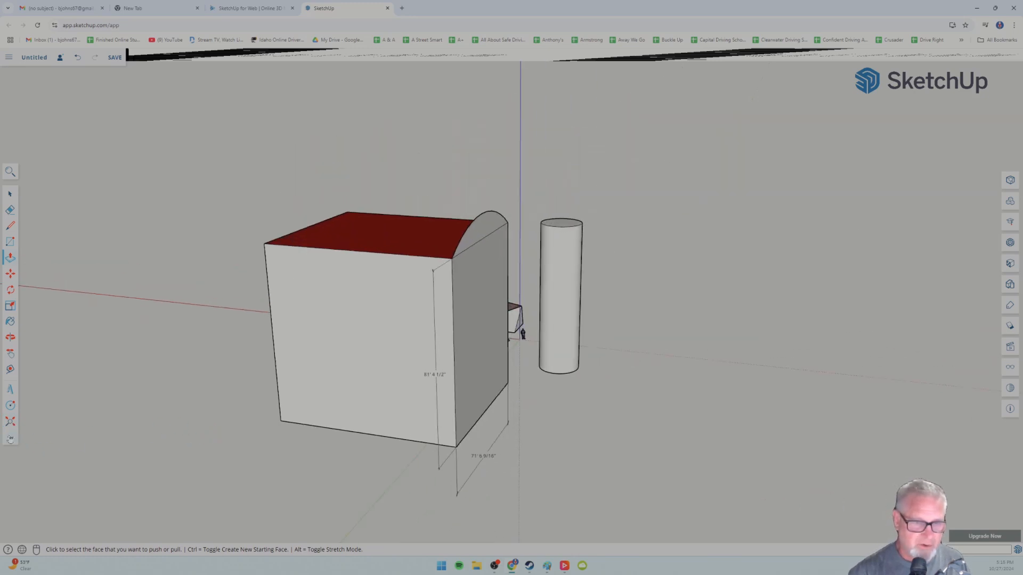
left_click(11, 438)
mouse_move(153, 373)
middle_mouse_down()
mouse_move(176, 377)
mouse_move(144, 384)
mouse_move(152, 372)
middle_mouse_up()
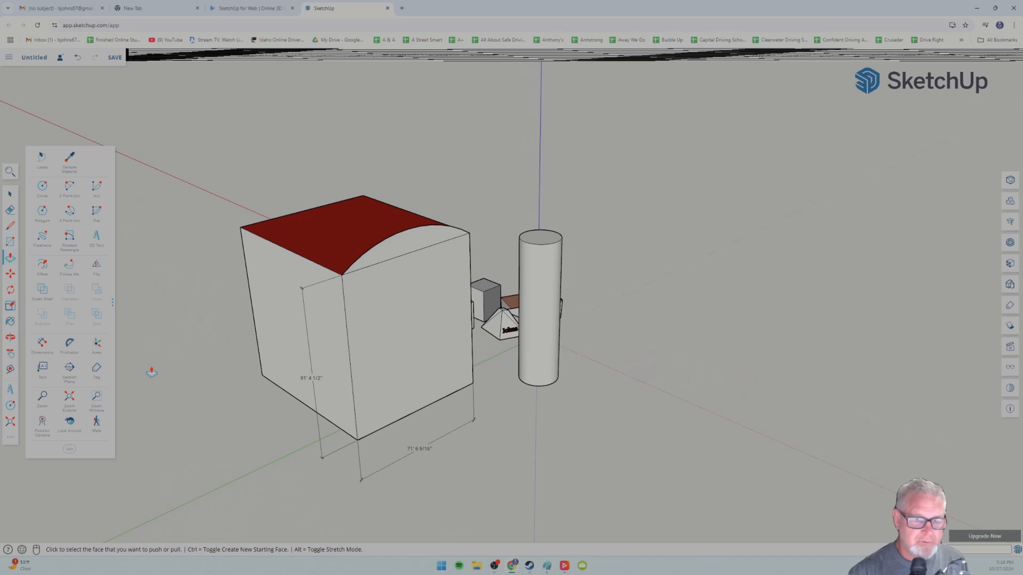
- With the Text tool, anchor a leader on the pyramid's 3D lettering and label it with a first name
left_click(43, 368)
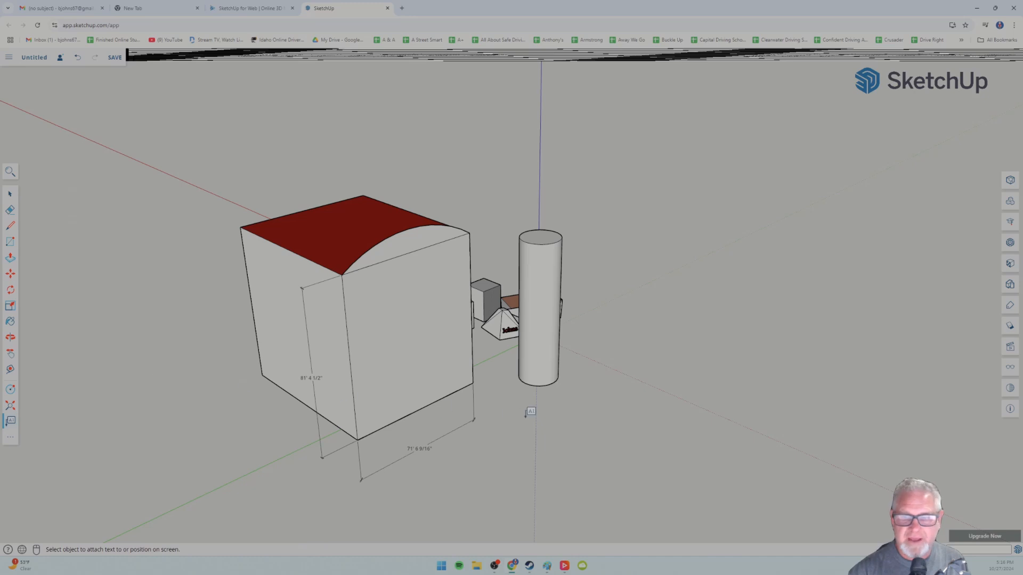
middle_click_drag(526, 410, 462, 362)
middle_click_drag(548, 344, 331, 381)
scroll(384, 424, "up", 5)
scroll(305, 378, "up", 4)
scroll(306, 376, "up", 5)
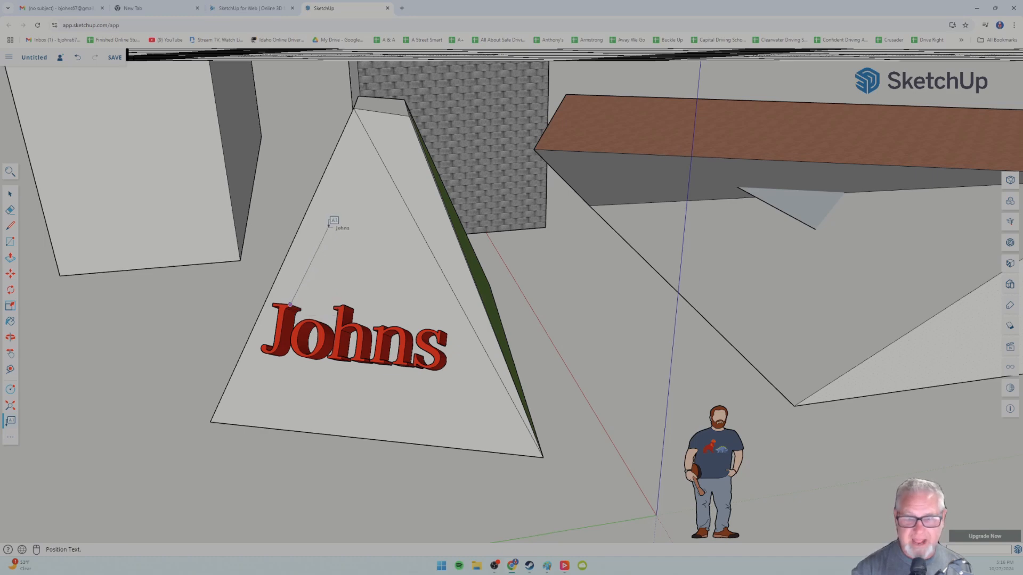
left_click(329, 225)
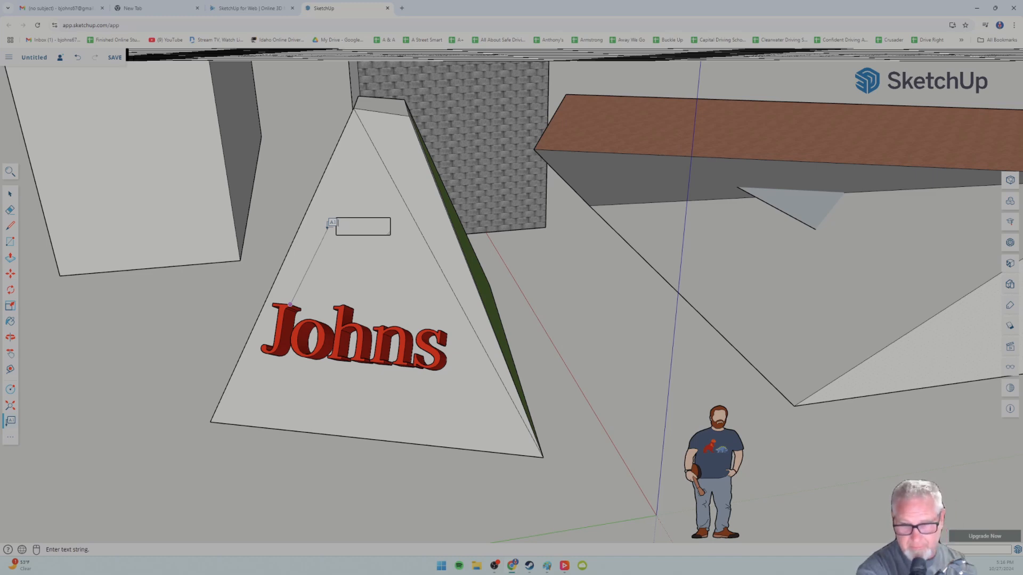
type("Brian")
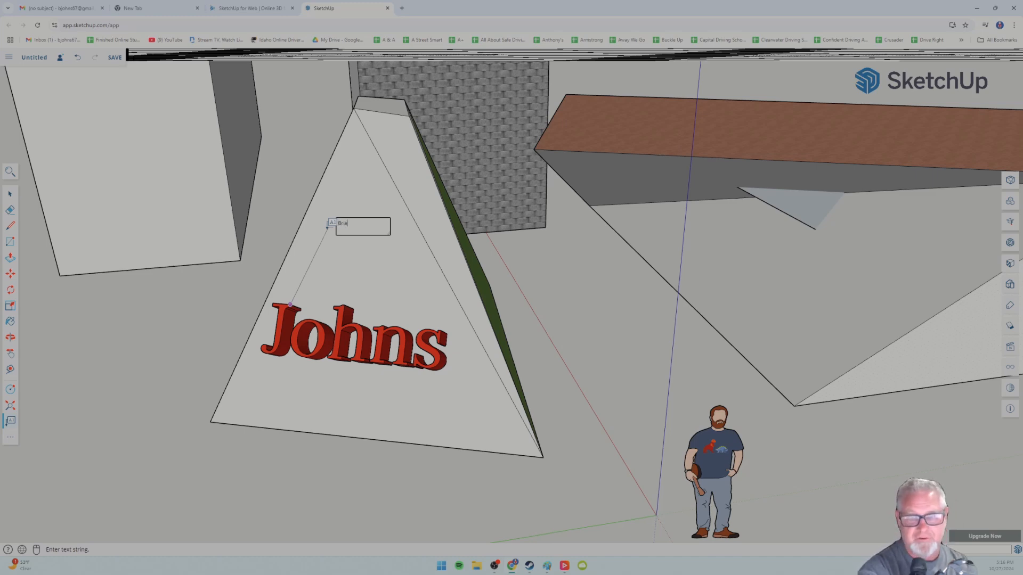
left_click(353, 264)
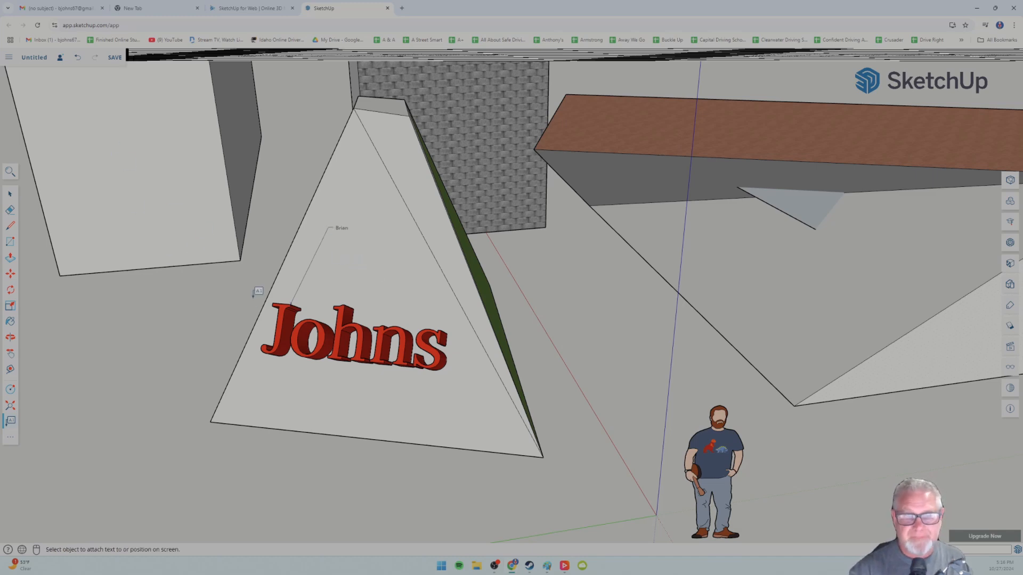
middle_click_drag(259, 295, 352, 318)
scroll(353, 319, "down", 5)
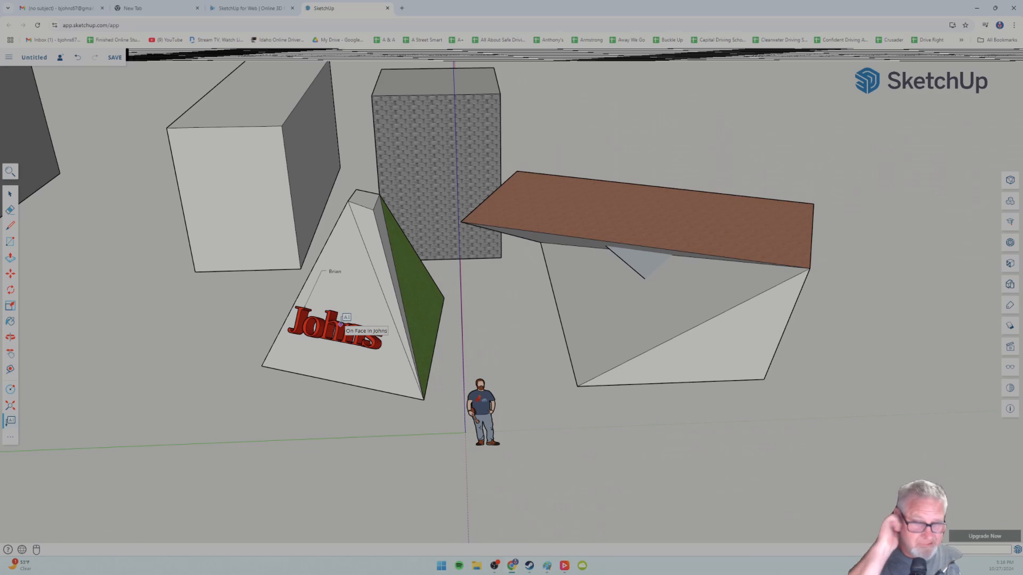
middle_click_drag(330, 309, 387, 343)
scroll(322, 314, "down", 7)
scroll(247, 301, "down", 5)
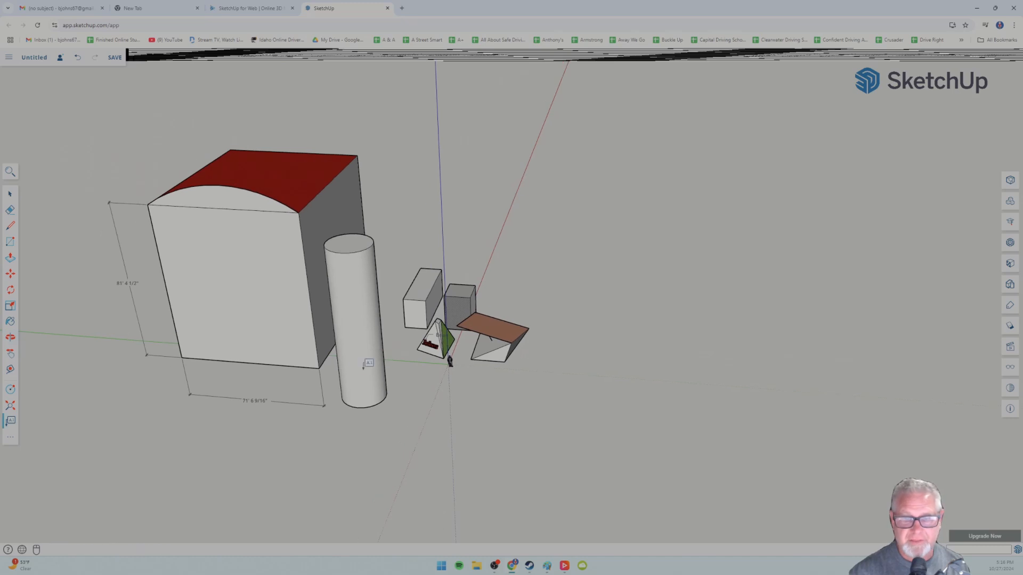
middle_click_drag(323, 379, 282, 334)
scroll(465, 409, "up", 3)
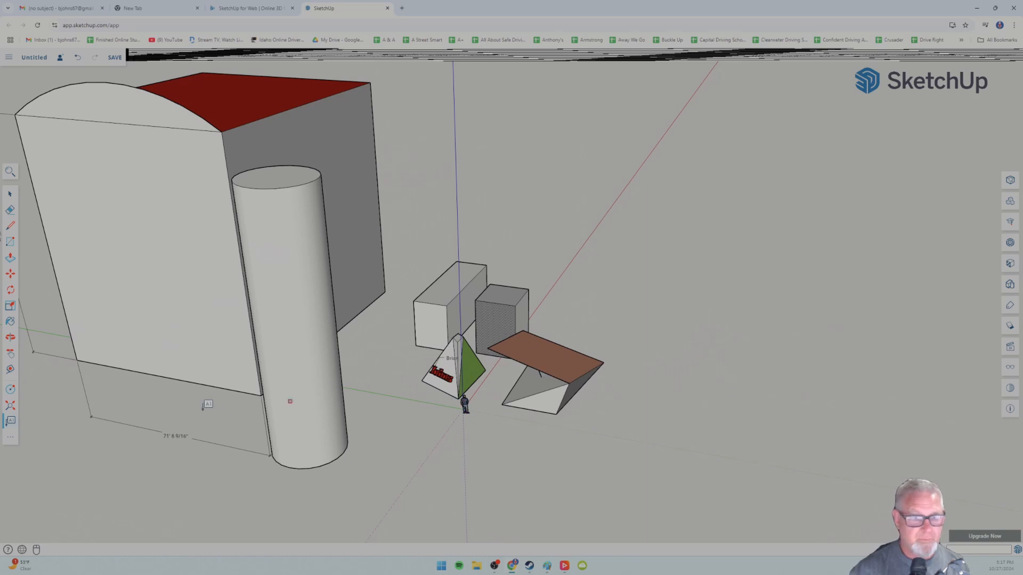
middle_click_drag(145, 395, 137, 353)
scroll(243, 341, "down", 3)
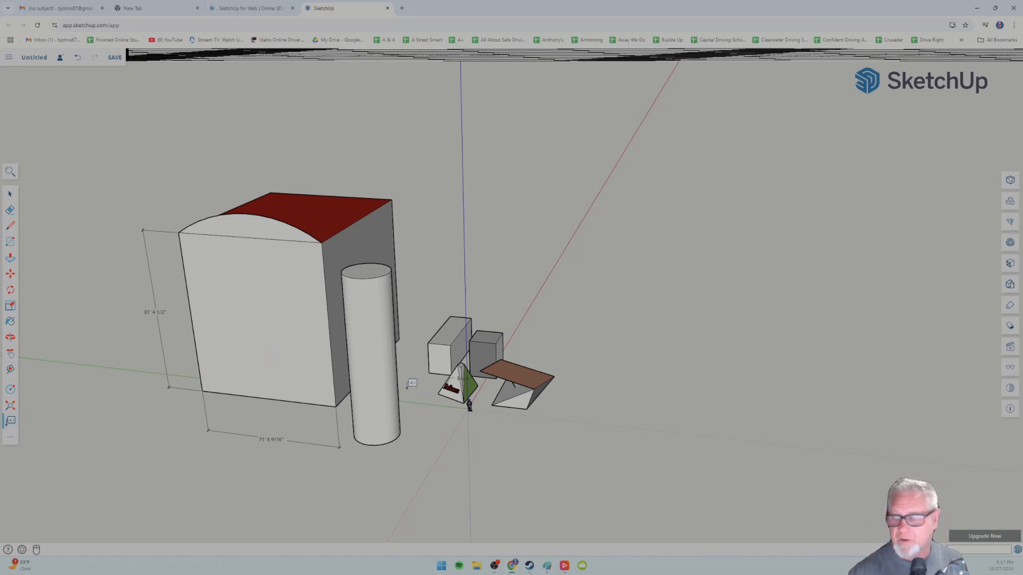
key("o")
left_click_drag(212, 367, 539, 402)
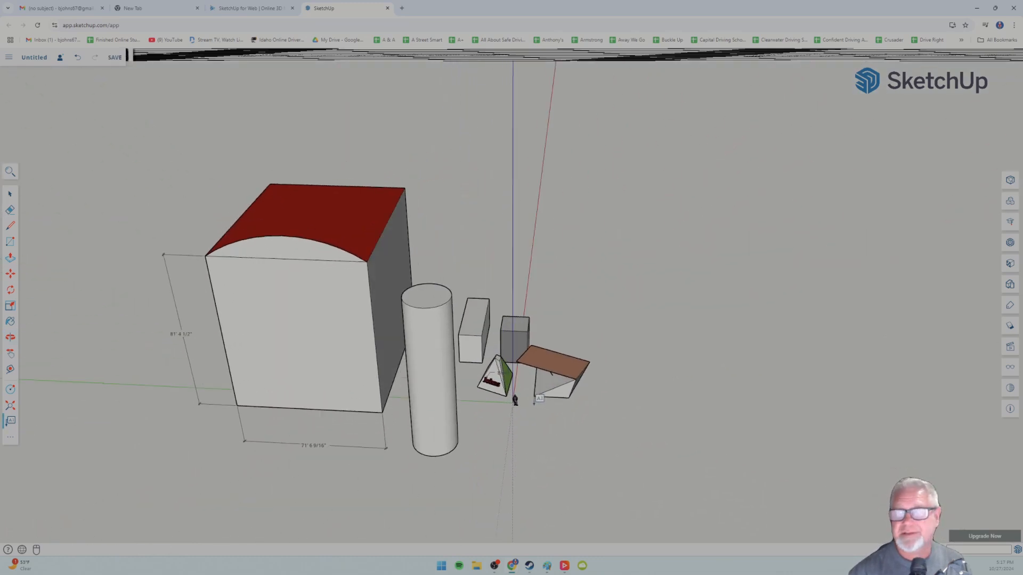
middle_click_drag(503, 410, 517, 404)
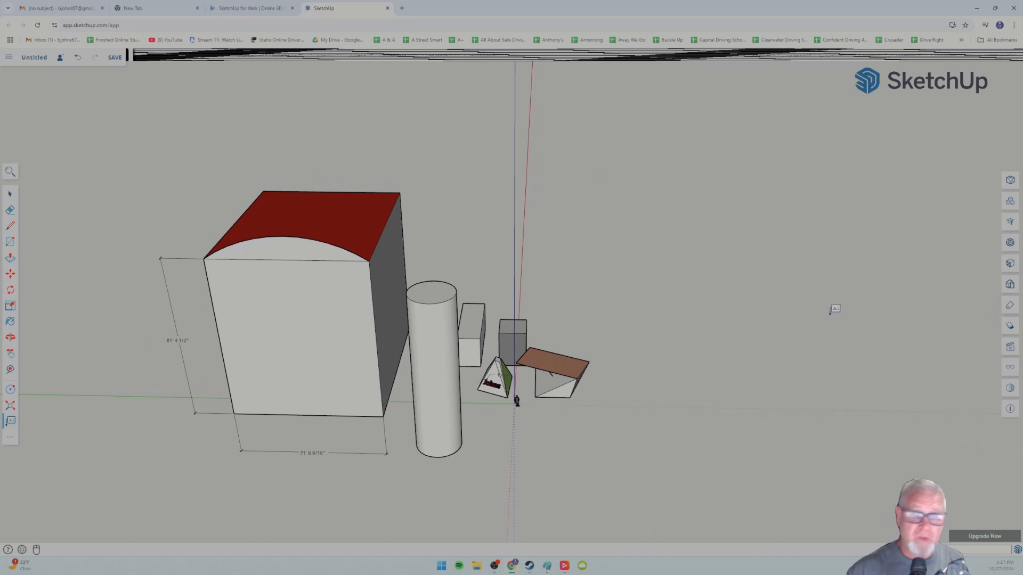
middle_click_drag(803, 318, 729, 325)
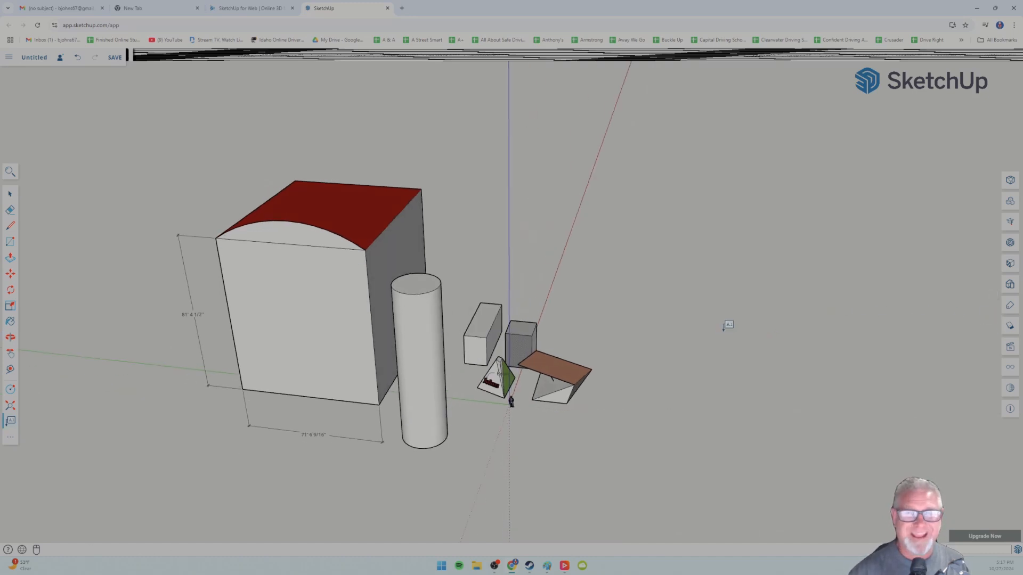